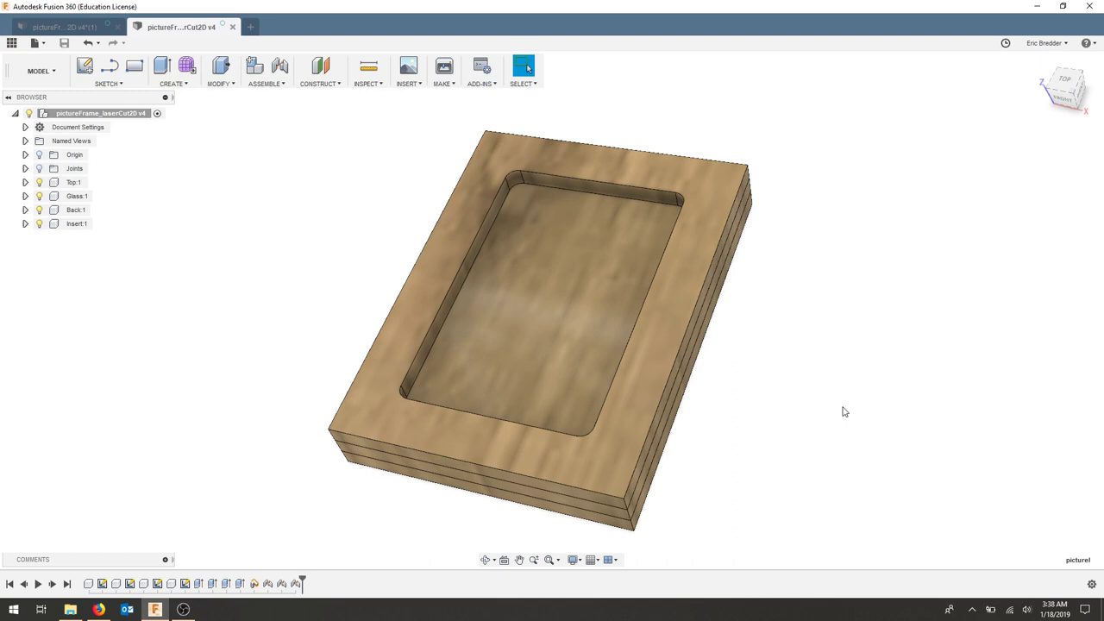
Step: In the open 2D picture frame design, hide the Top, Glass and Back components in turn to inspect the layers, and restore them
left_click(58, 23)
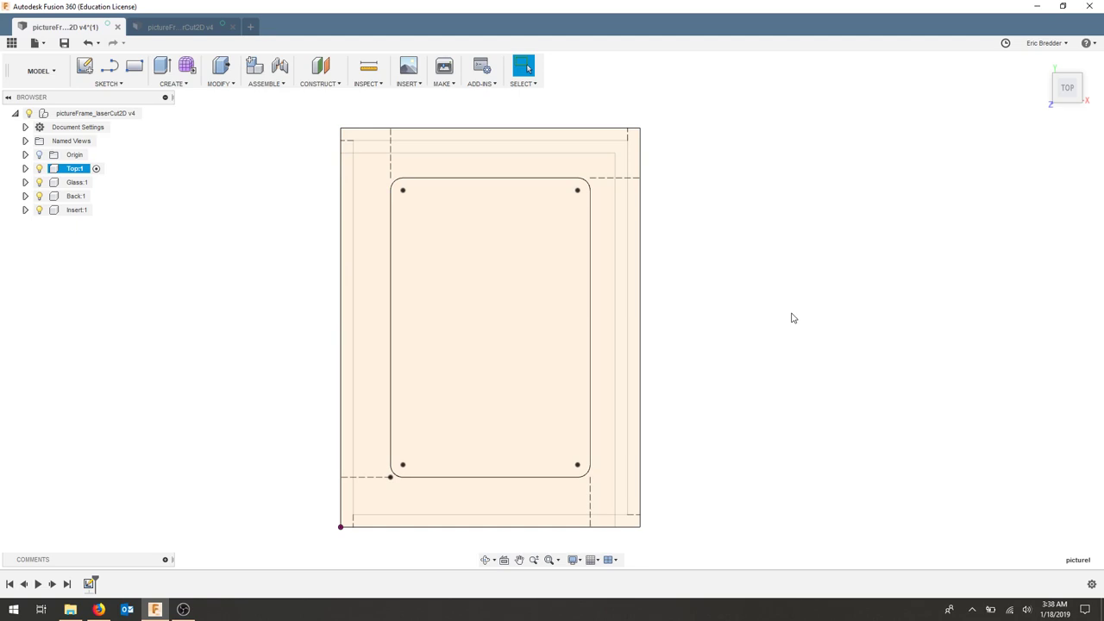
left_click(39, 169)
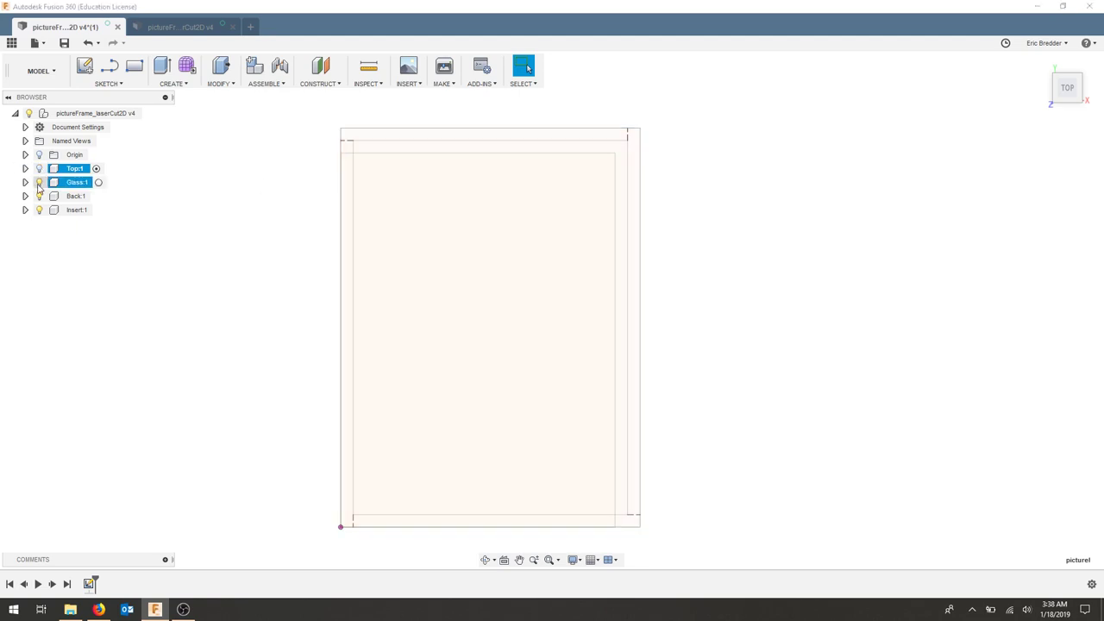
left_click(39, 183)
left_click(38, 195)
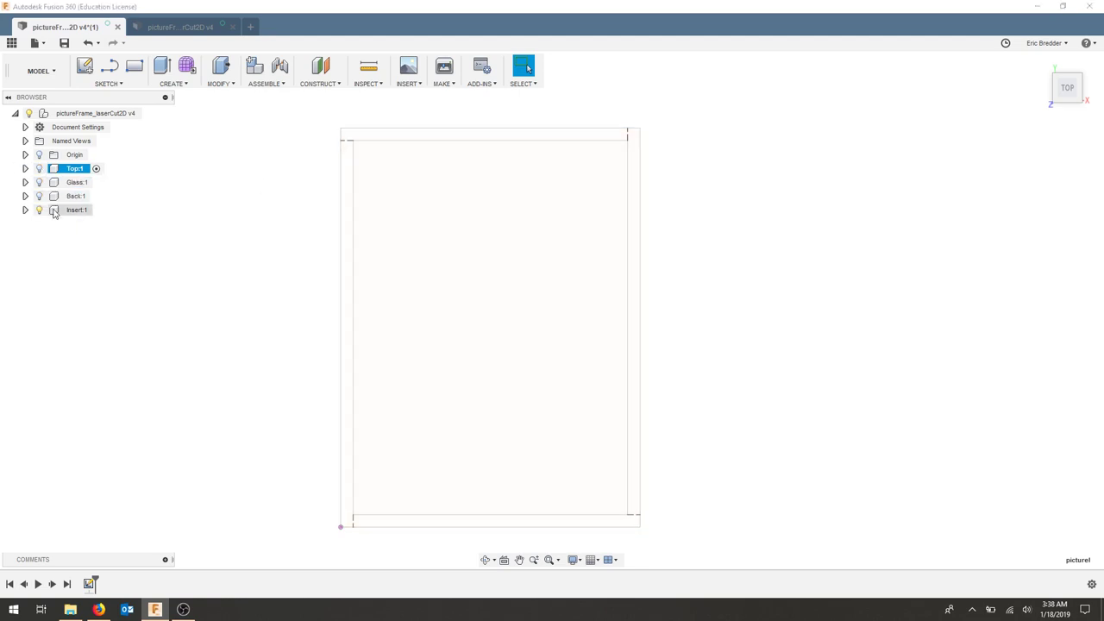
key("ctrl+z")
key("ctrl+z")
key("ctrl+z")
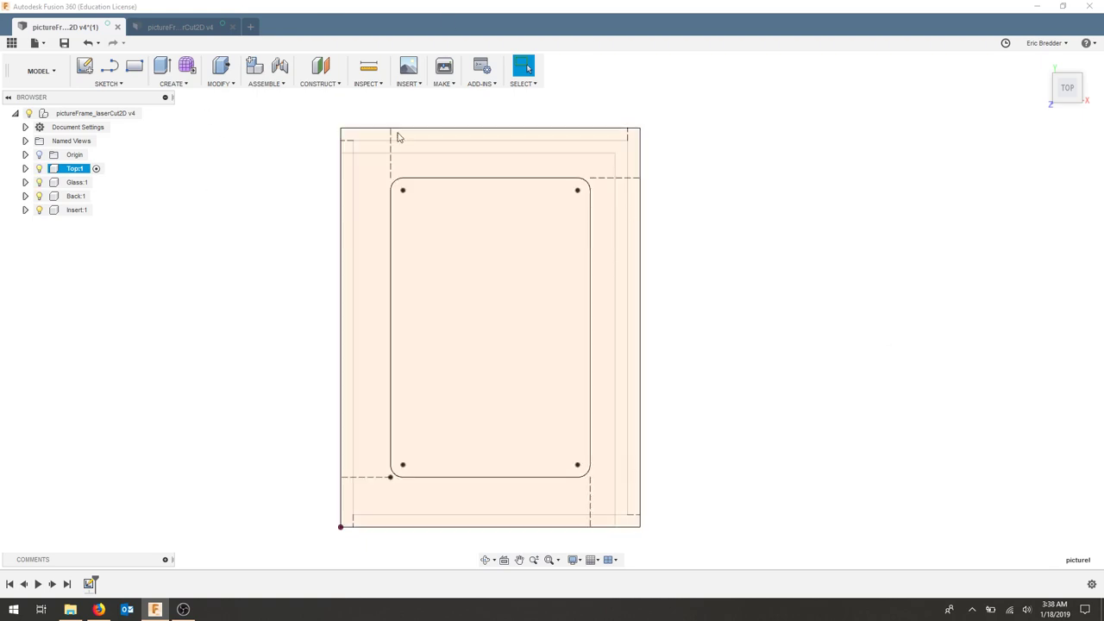
Step: Create a new empty design and turn on the layout grid
left_click(250, 29)
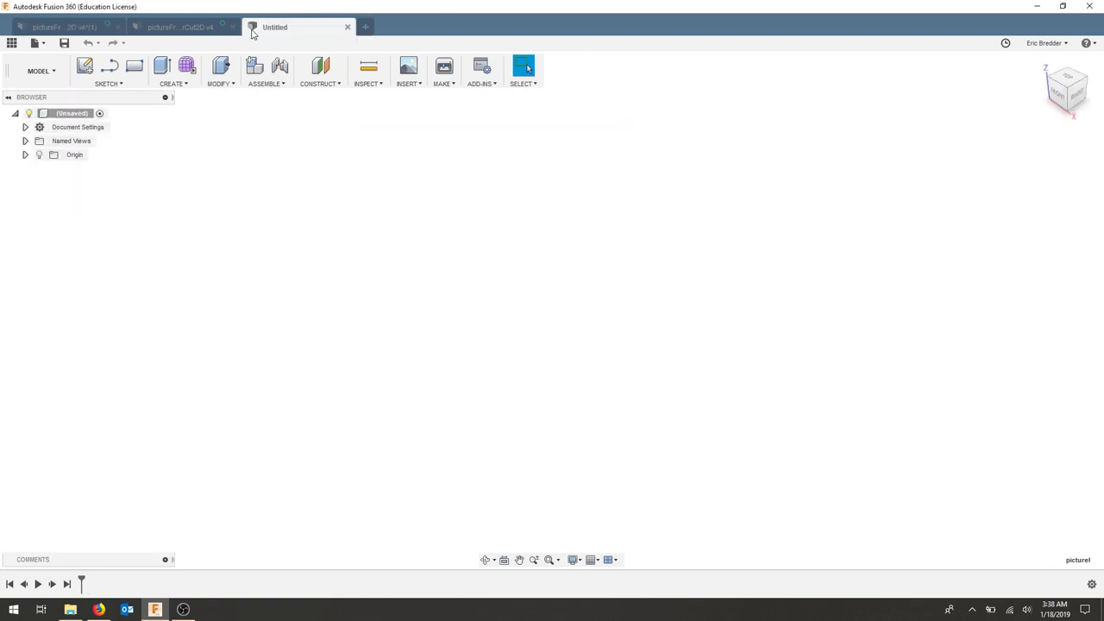
left_click(592, 559)
left_click(615, 488)
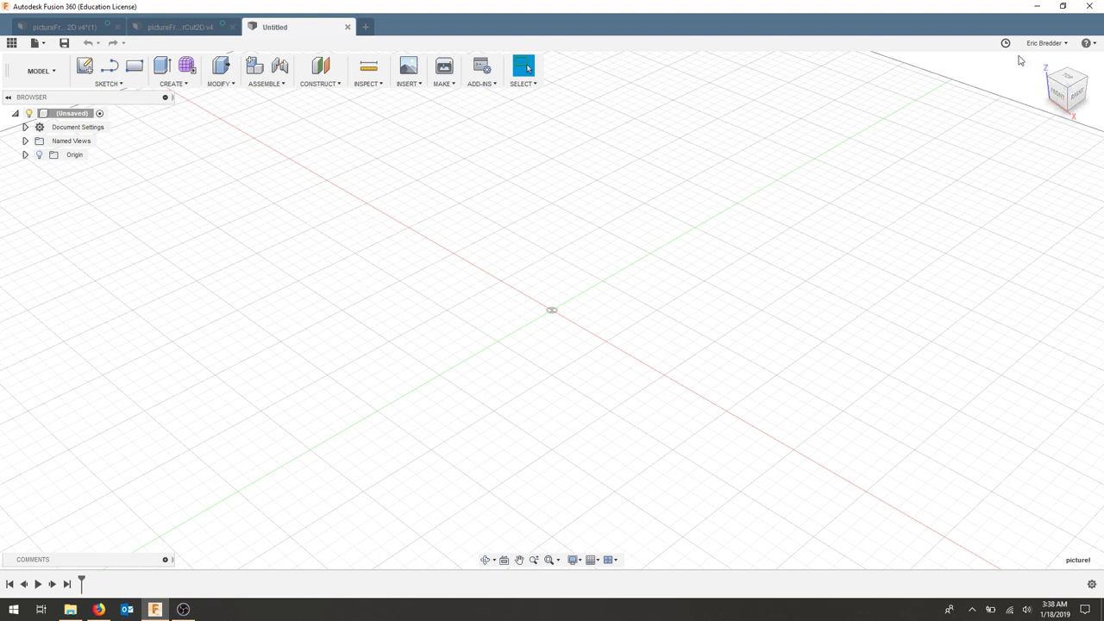
Step: Check the default units for new designs and for manufacturing in the preferences, and review the grid display options
left_click(1046, 43)
left_click(1057, 70)
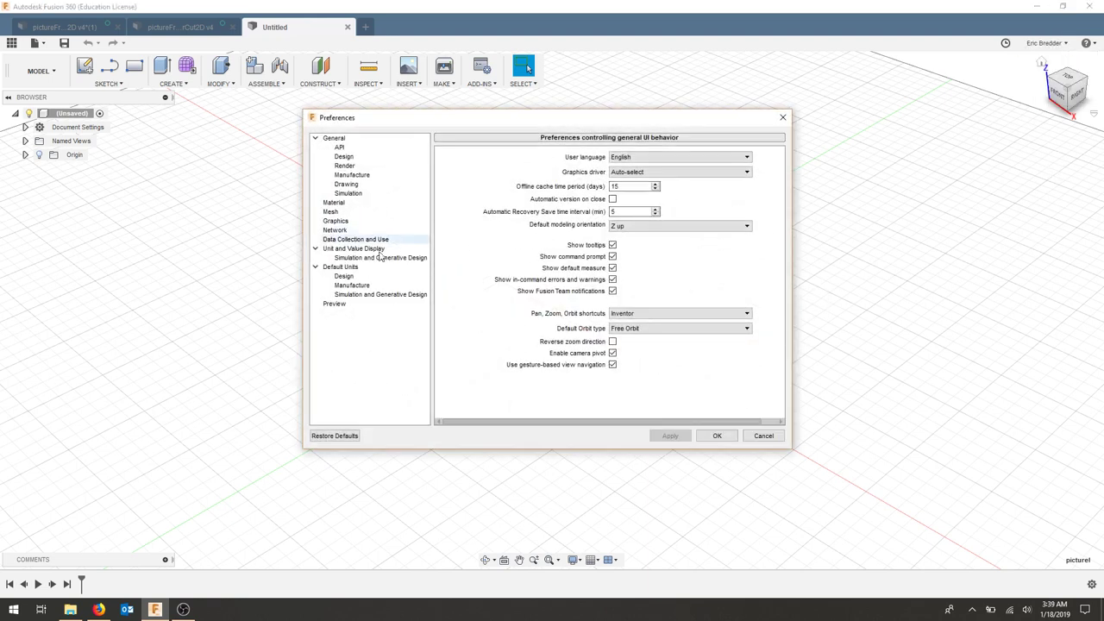
left_click(343, 276)
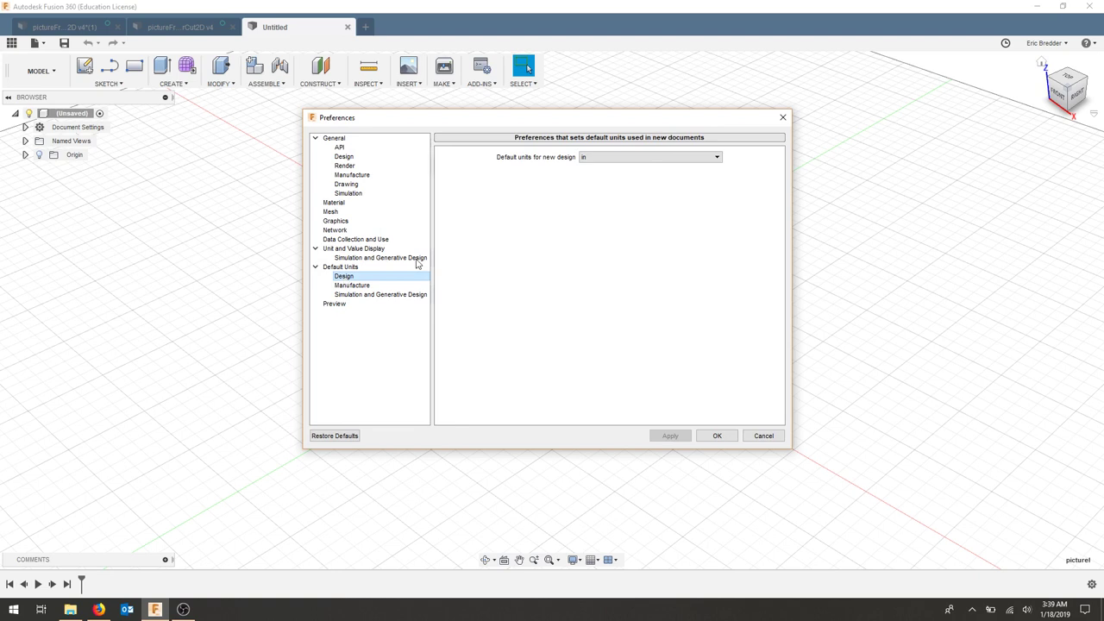
left_click(353, 284)
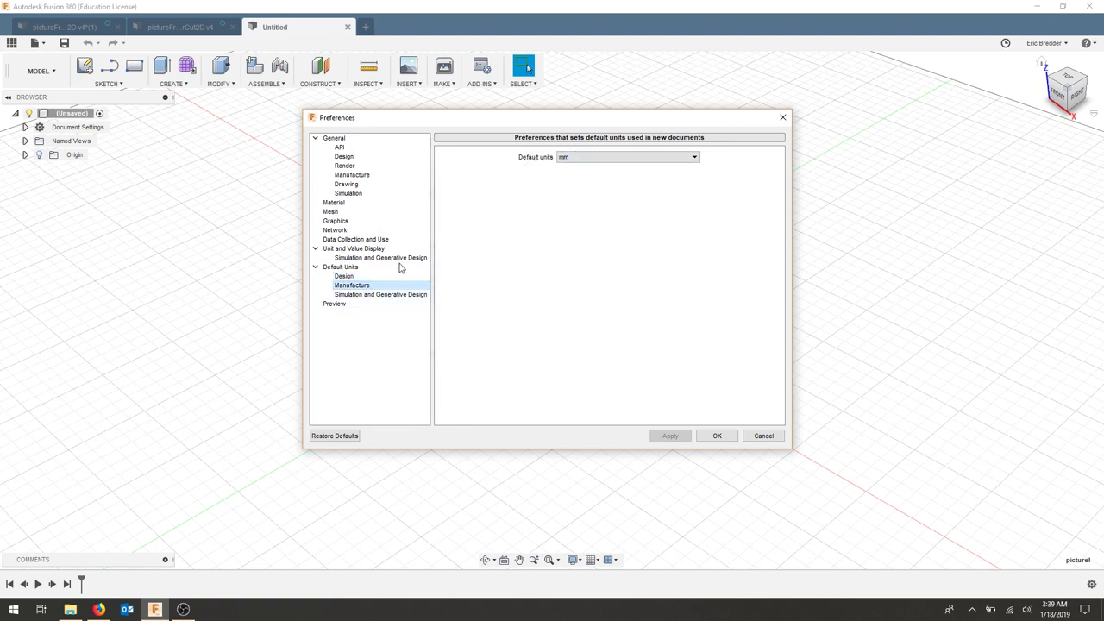
left_click(343, 276)
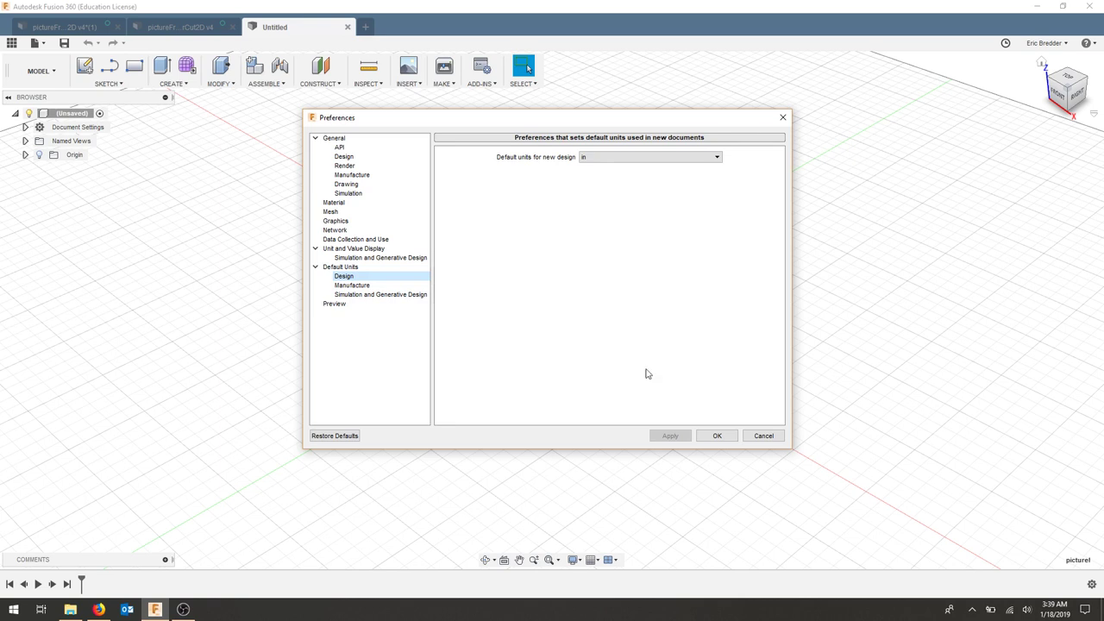
left_click(717, 436)
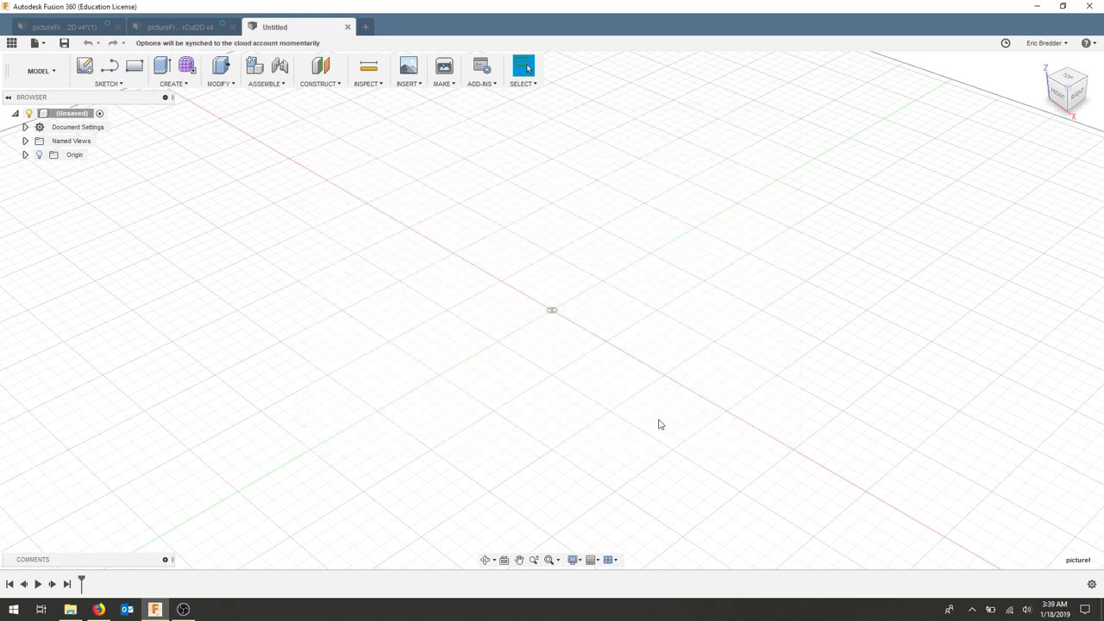
left_click(591, 560)
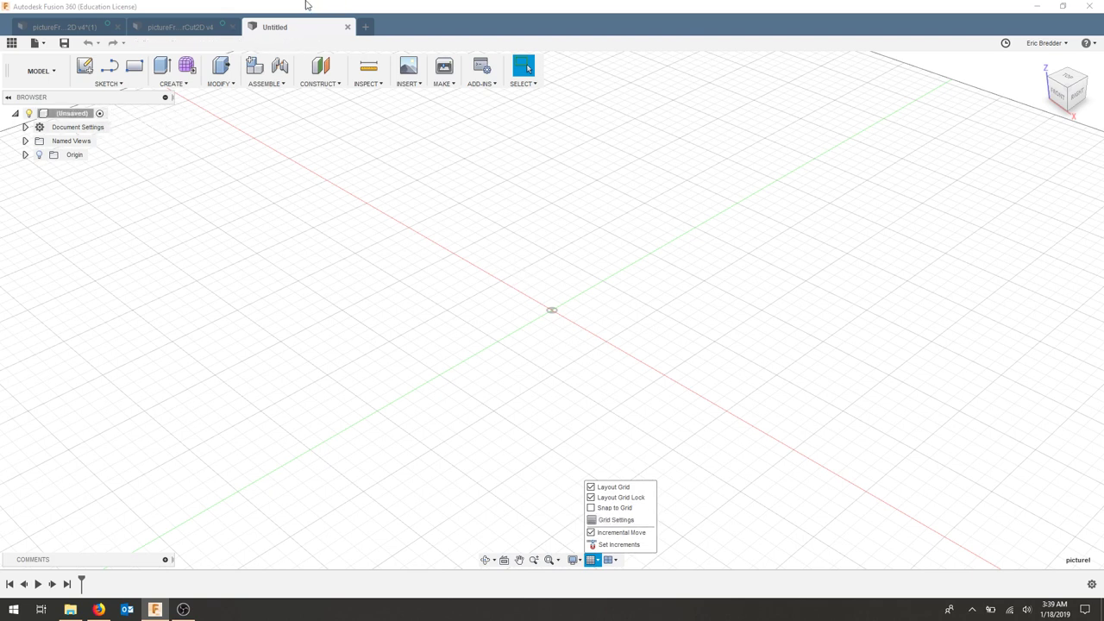
Step: Browse the project data to the Projects folder inside CAD151 of Projects-Ongoing
left_click(12, 43)
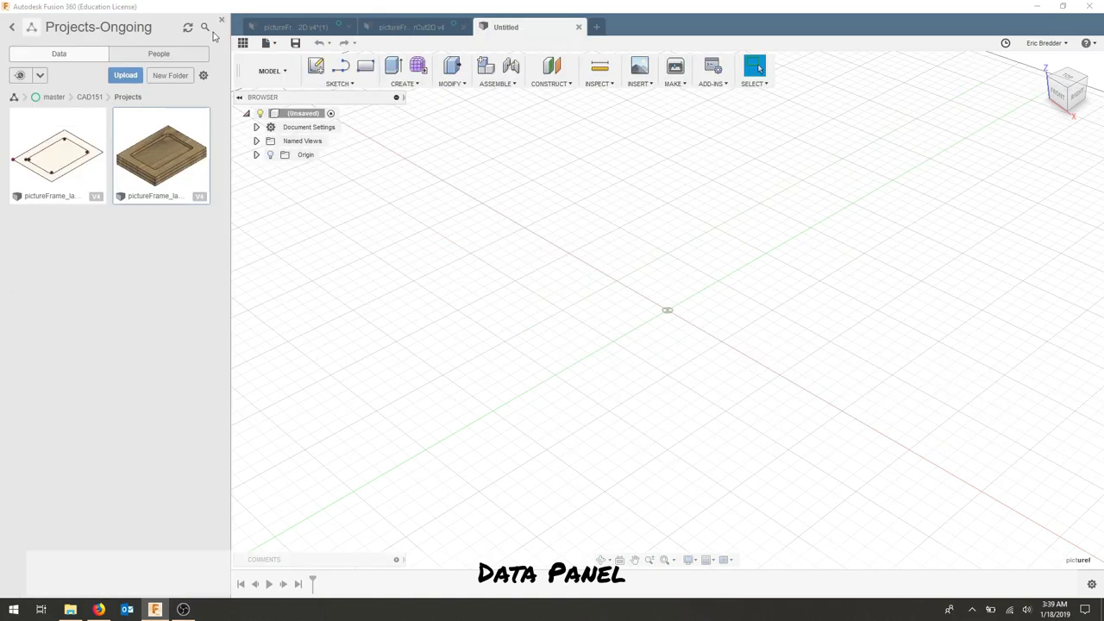
left_click(19, 26)
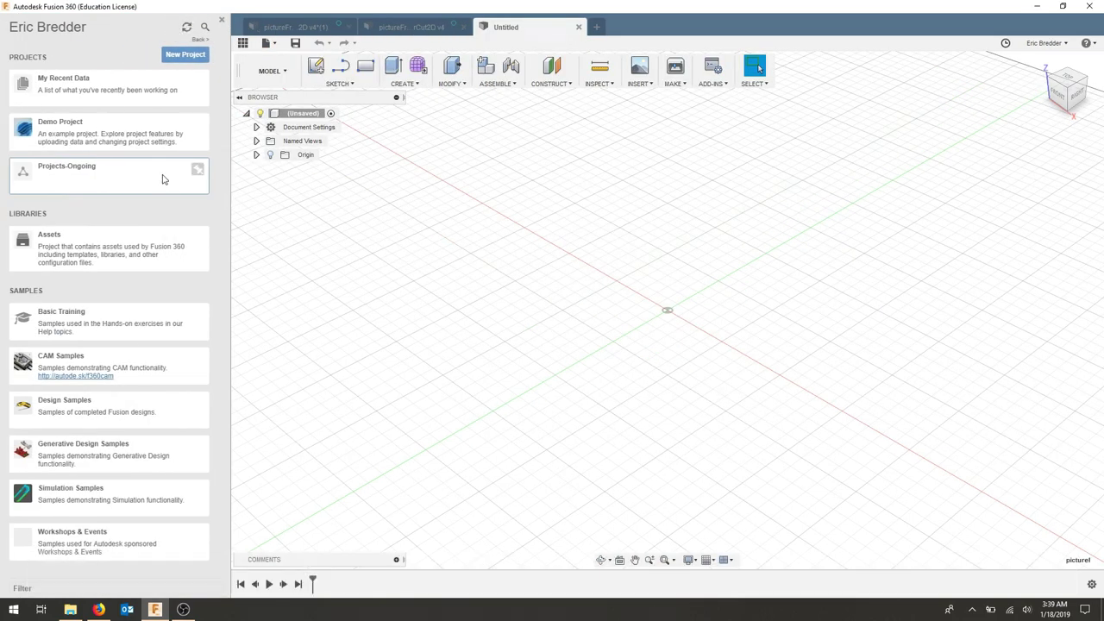
left_click(111, 180)
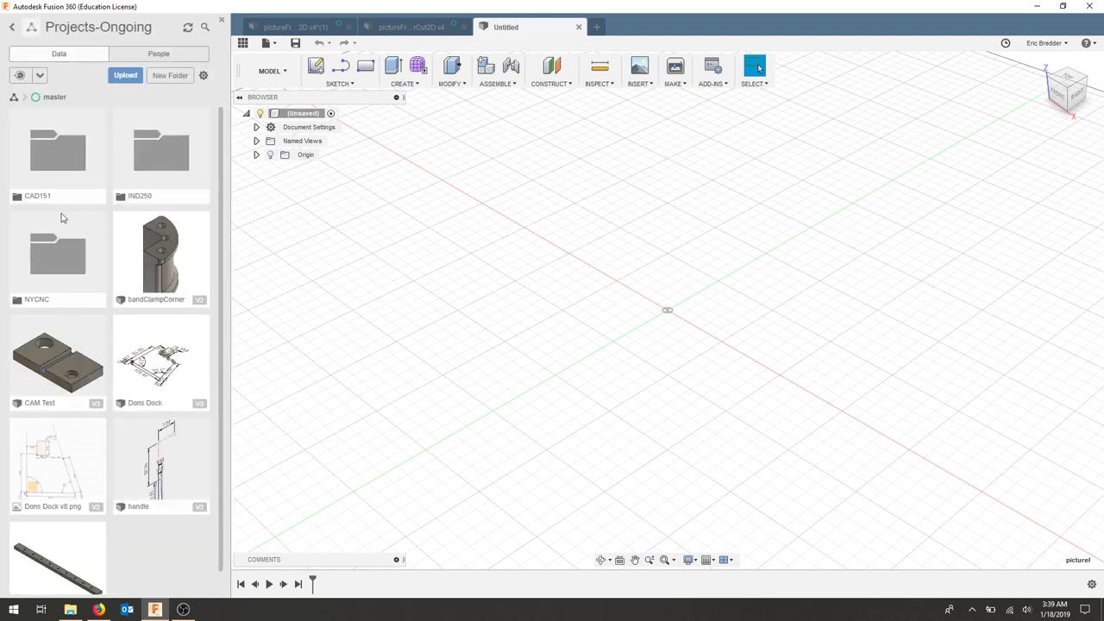
double_click(58, 164)
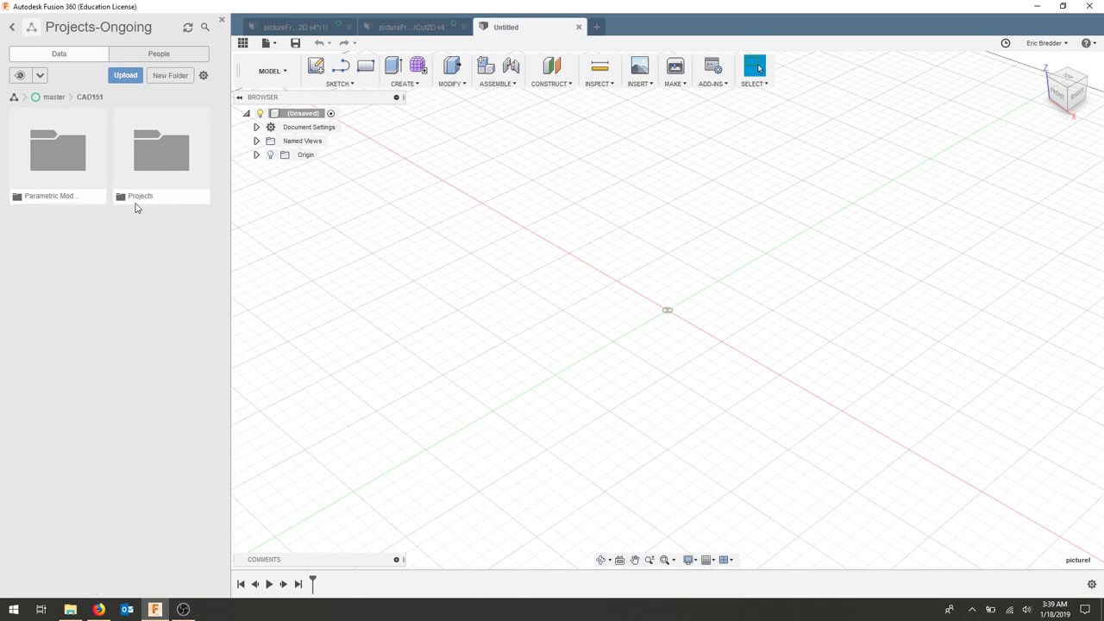
double_click(160, 166)
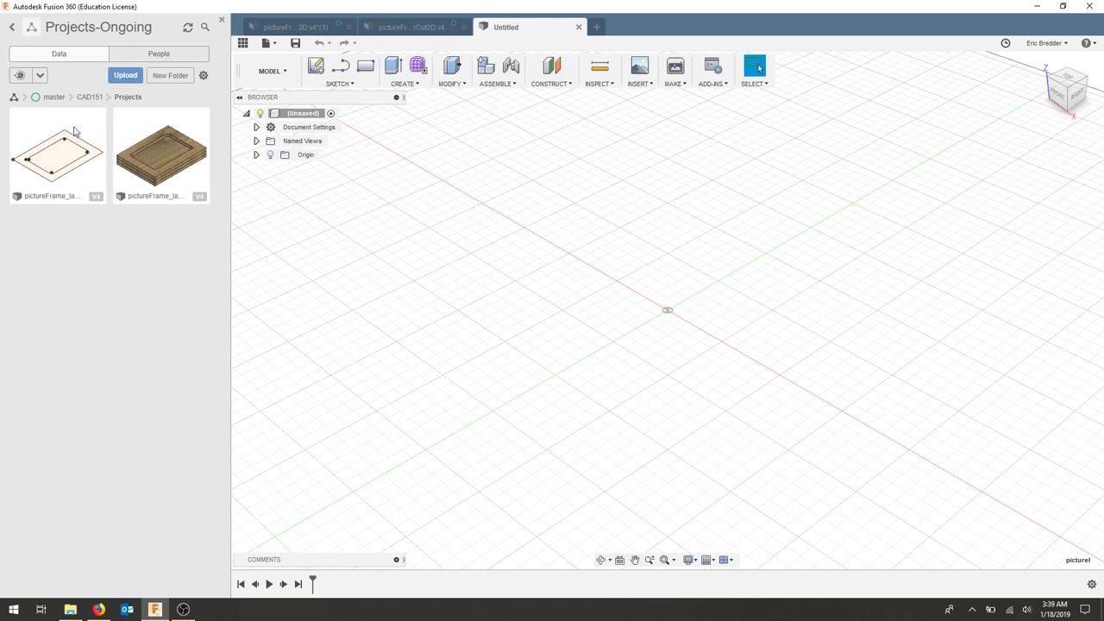
Step: Save the new design as pictureFrameVideo in the CAD151 Projects folder and collapse the project file list
left_click(295, 43)
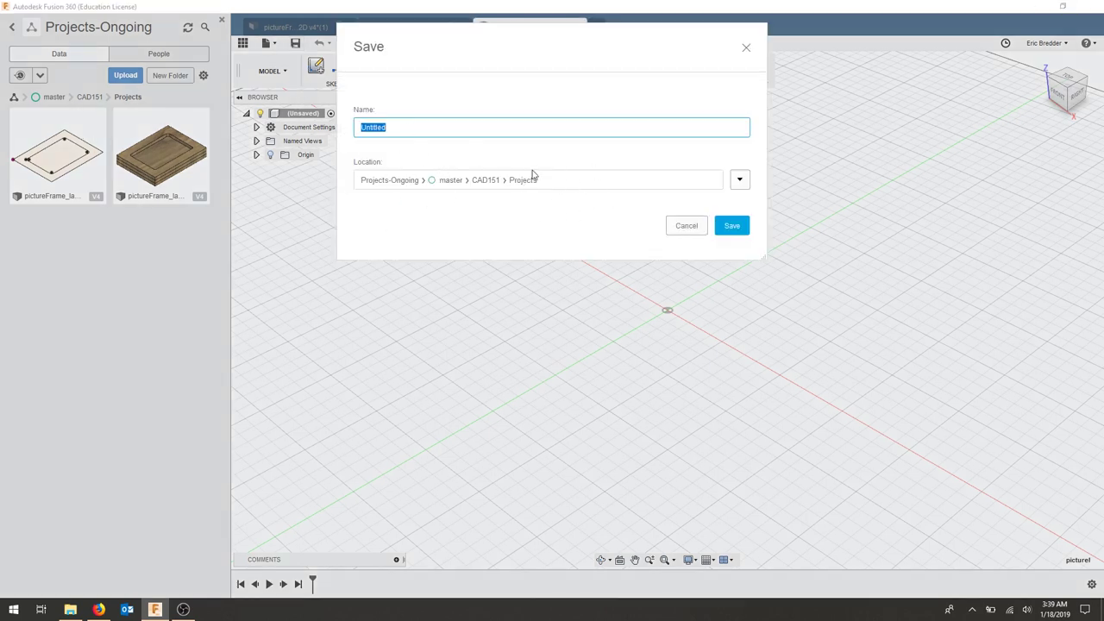
type("pictureFrameVideo")
left_click(732, 225)
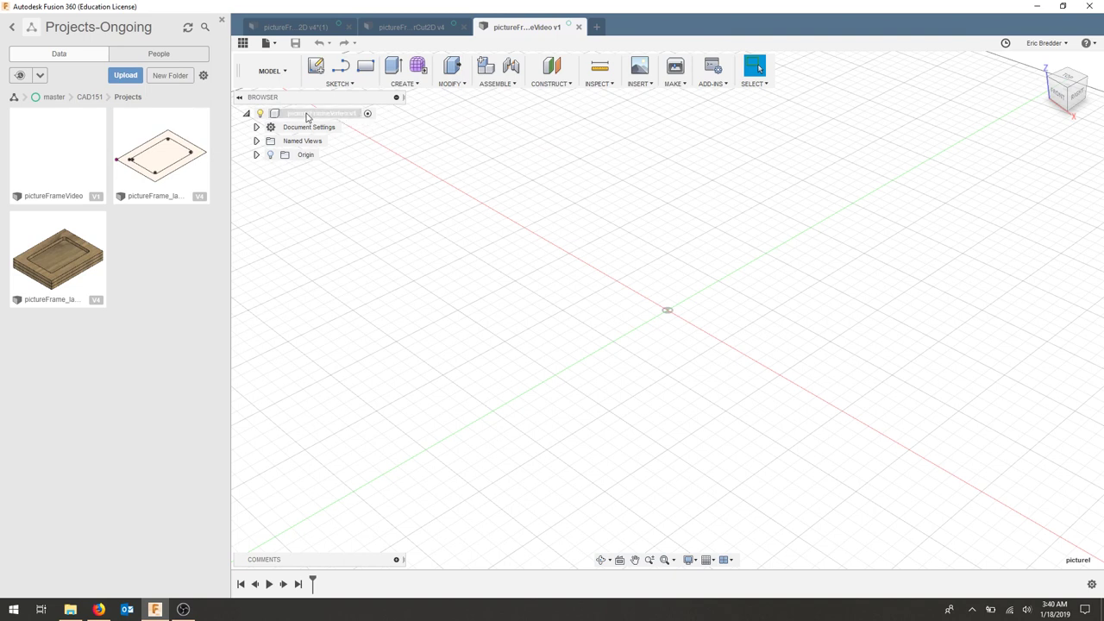
left_click(243, 42)
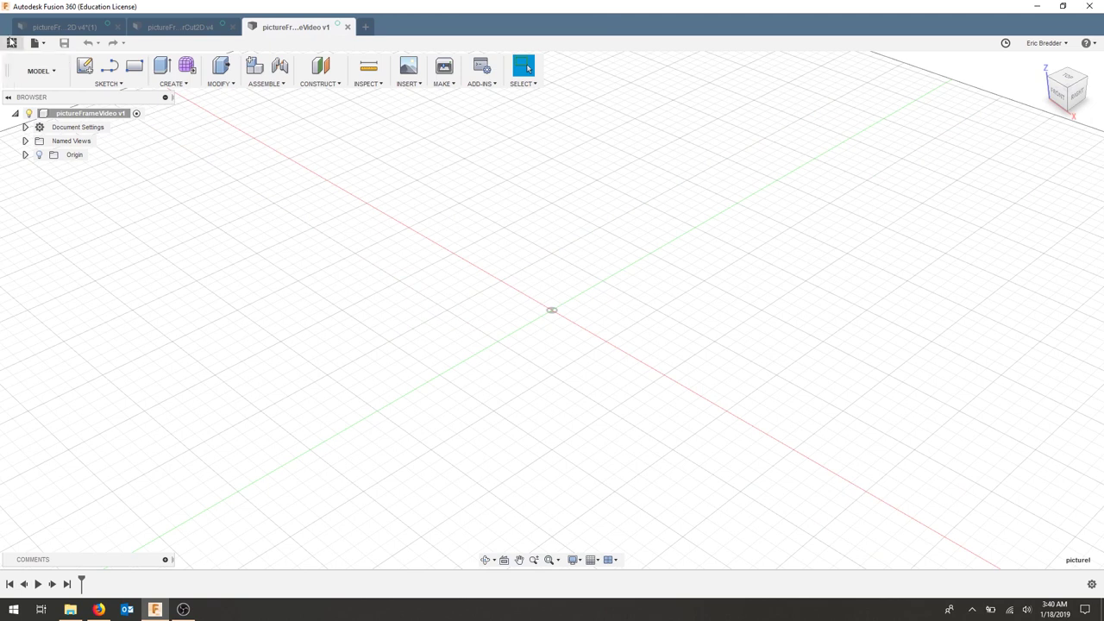
left_click(12, 45)
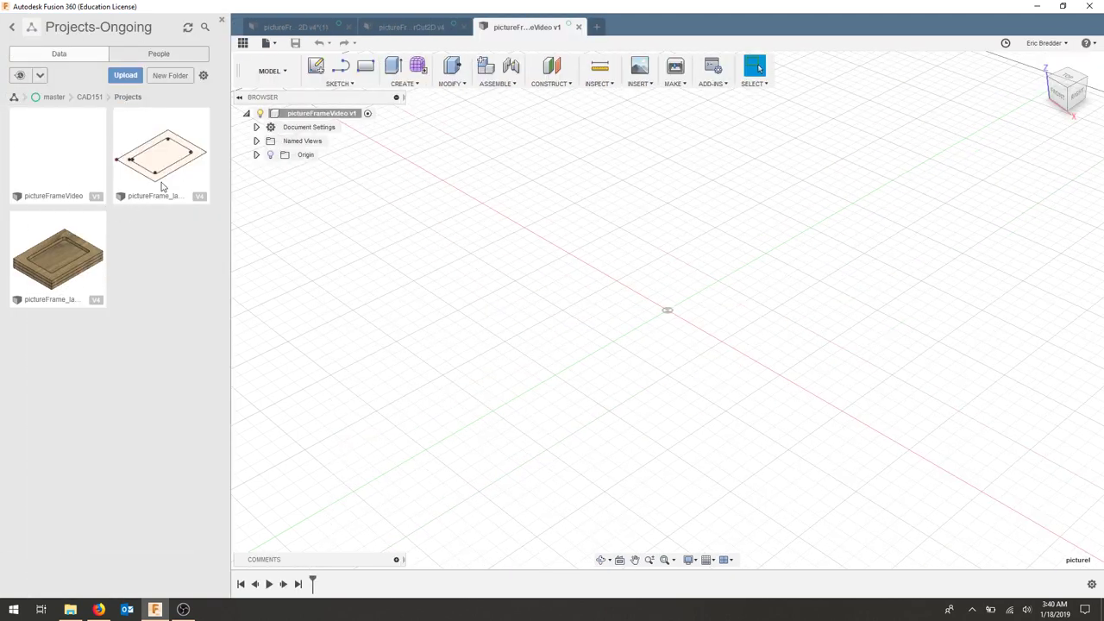
left_click(242, 42)
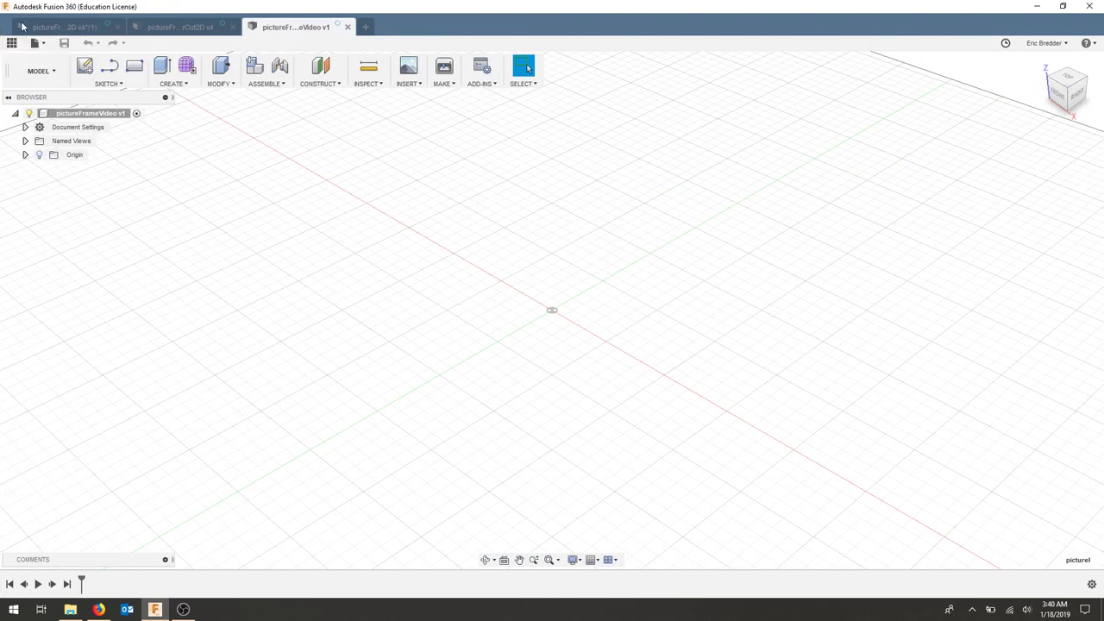
Step: Examine the file types available for exporting the design and the options for sharing it, without exporting or sharing anything
left_click(36, 43)
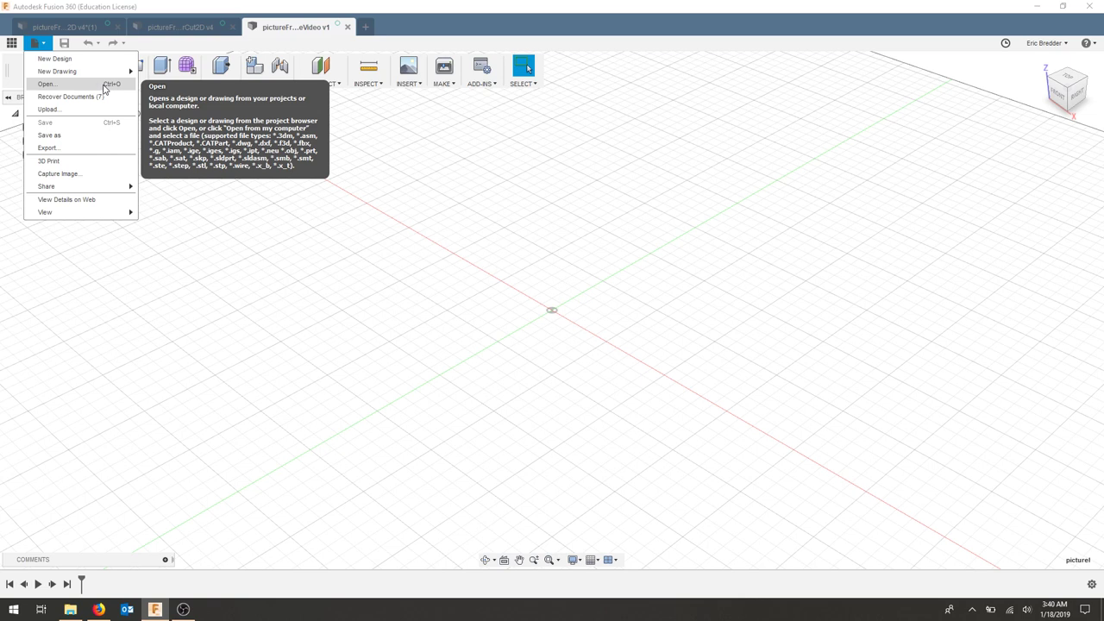
left_click(74, 147)
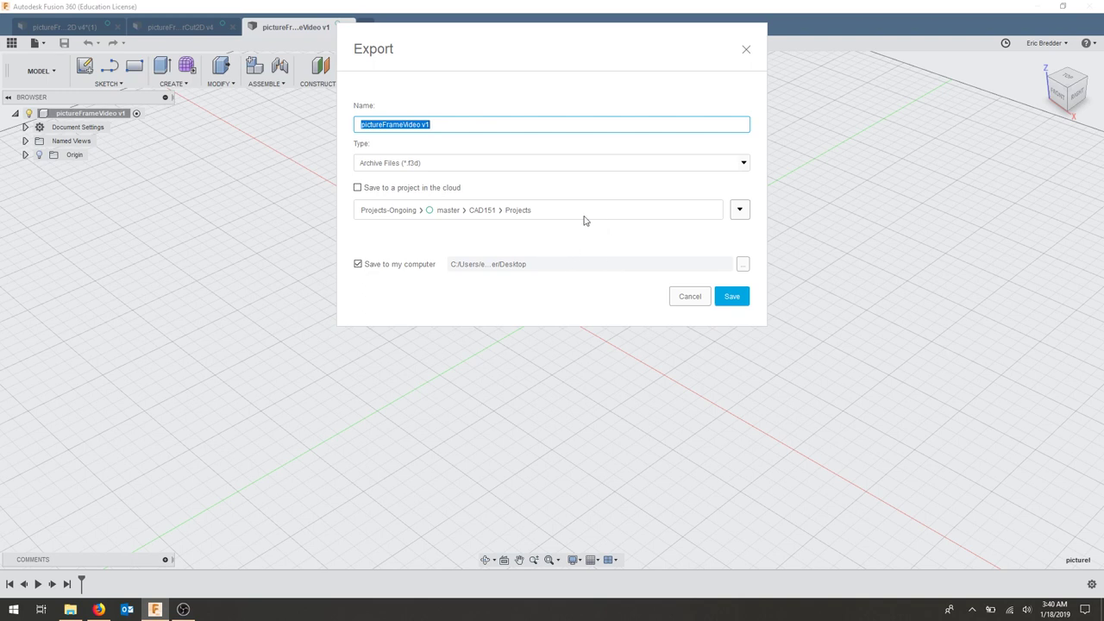
left_click(569, 170)
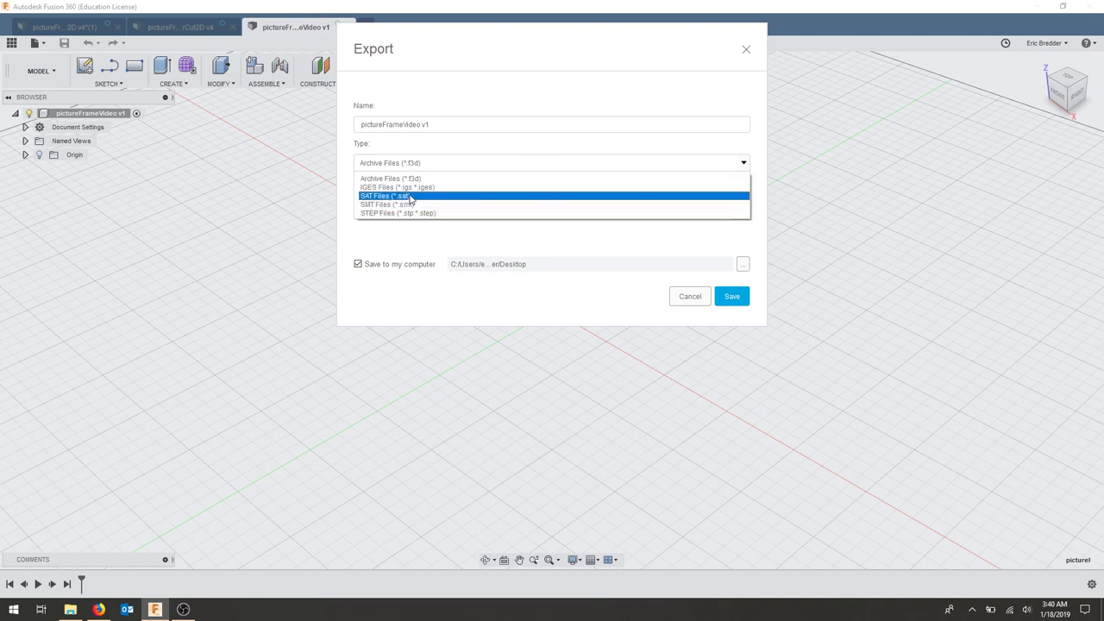
left_click(699, 300)
left_click(699, 300)
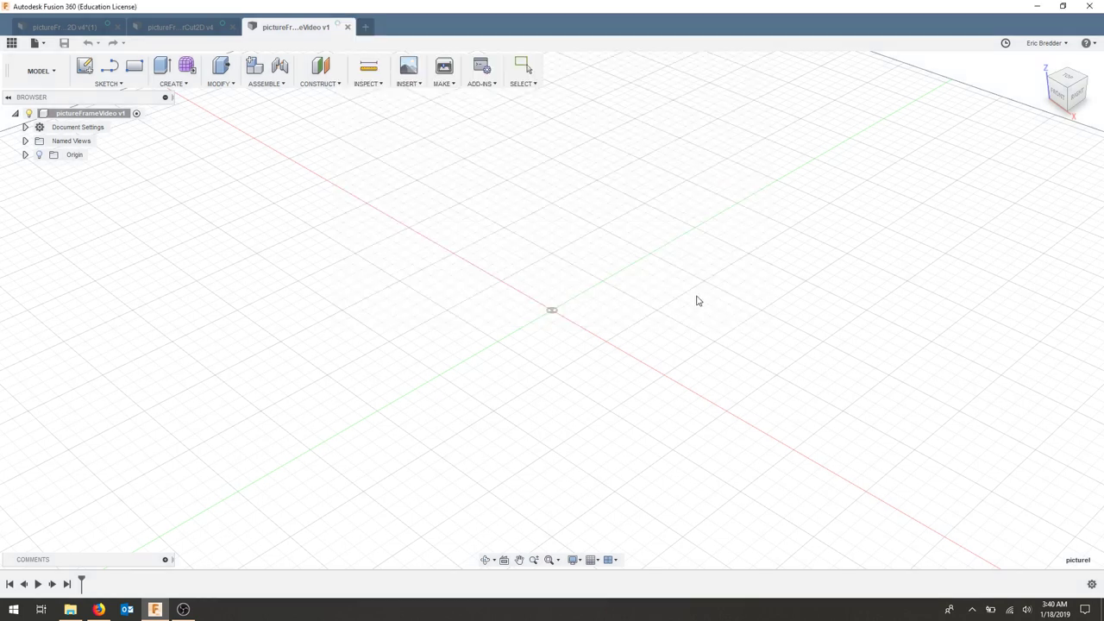
left_click(38, 44)
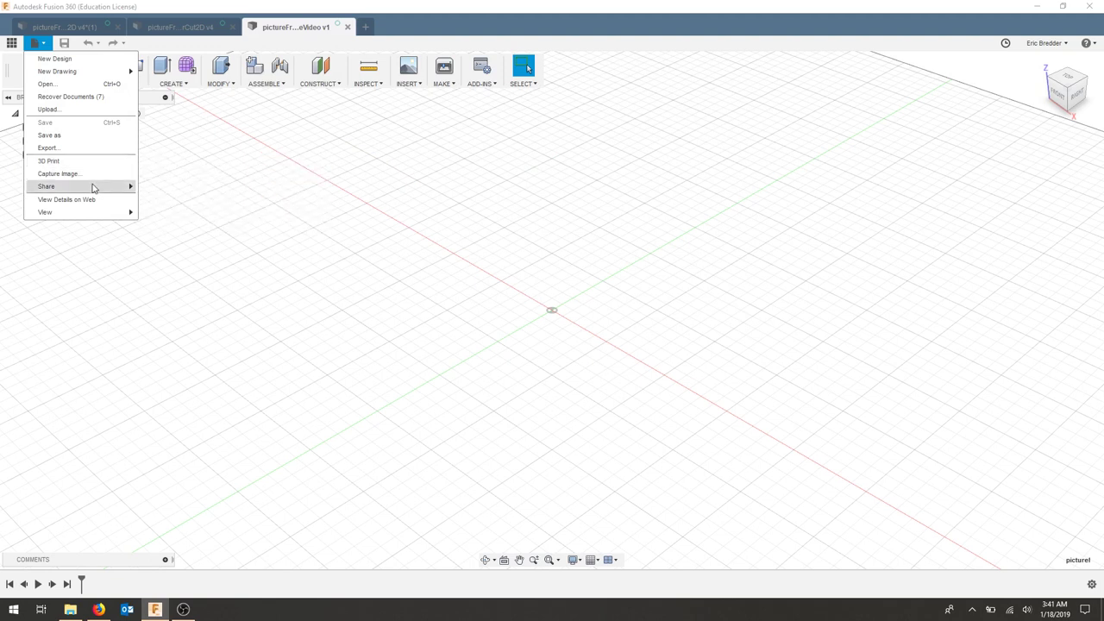
mouse_move(118, 193)
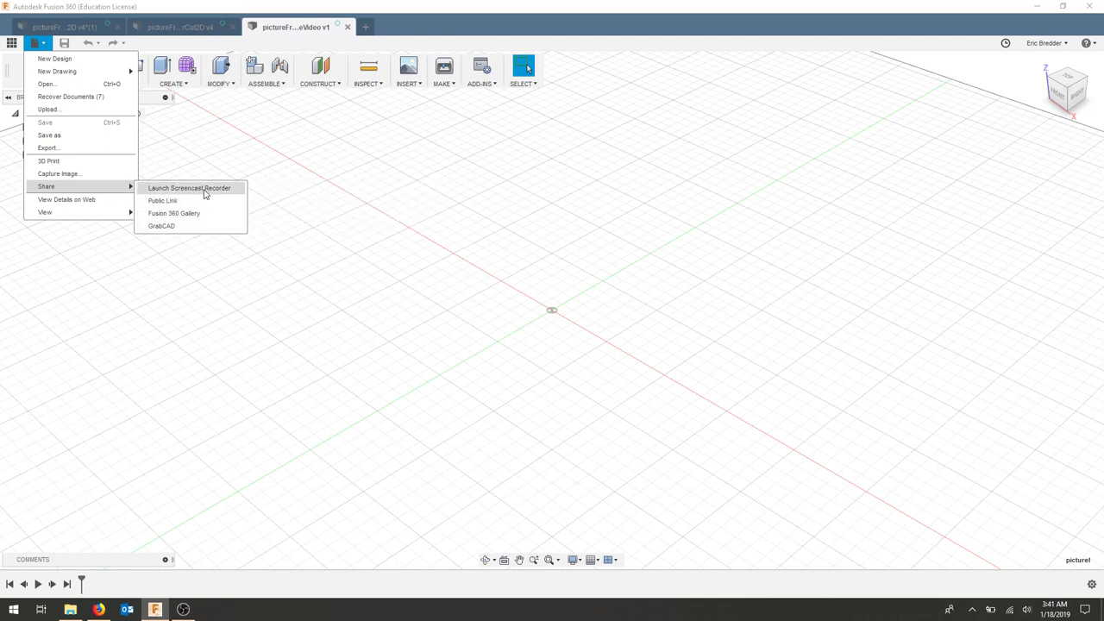
left_click(369, 293)
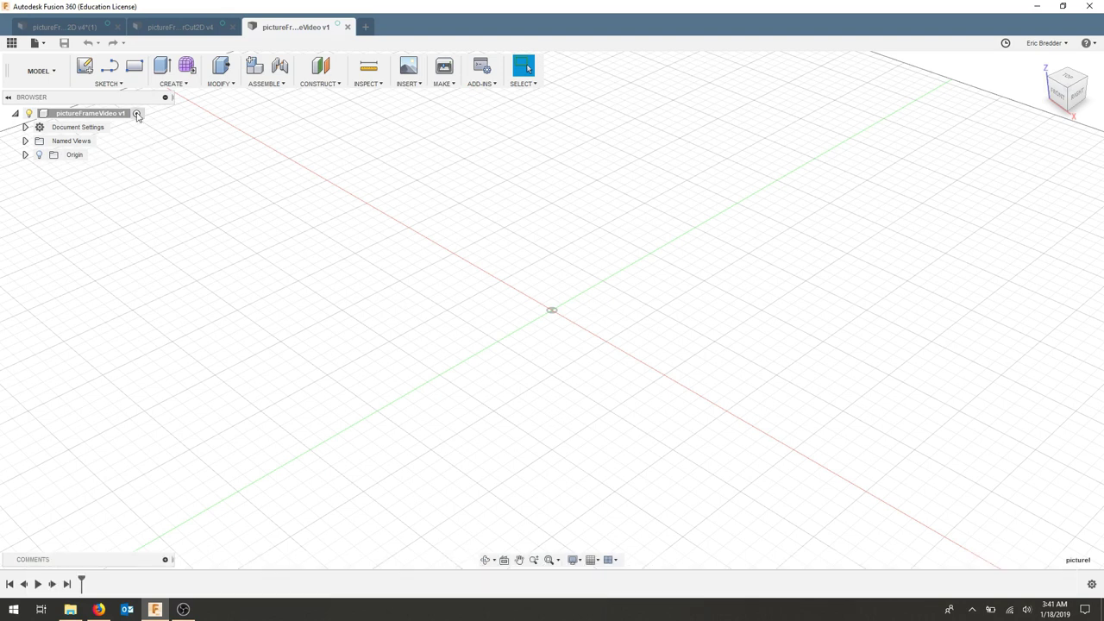
Step: Create a new component under the pictureFrameVideo root and name it back
right_click(95, 118)
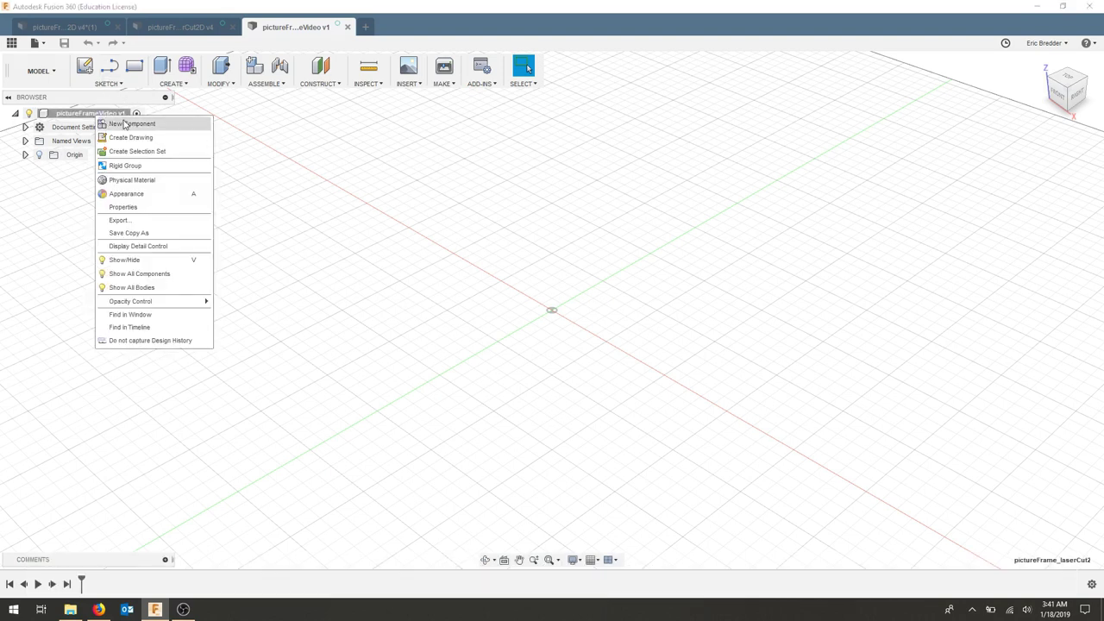
left_click(125, 123)
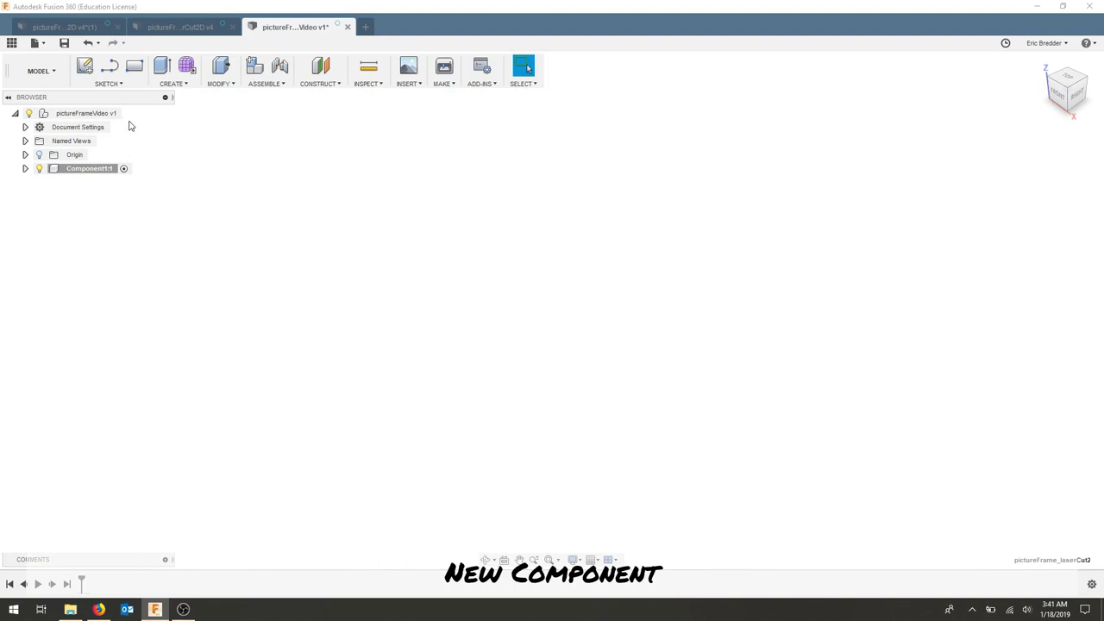
left_click(100, 171)
left_click(111, 172)
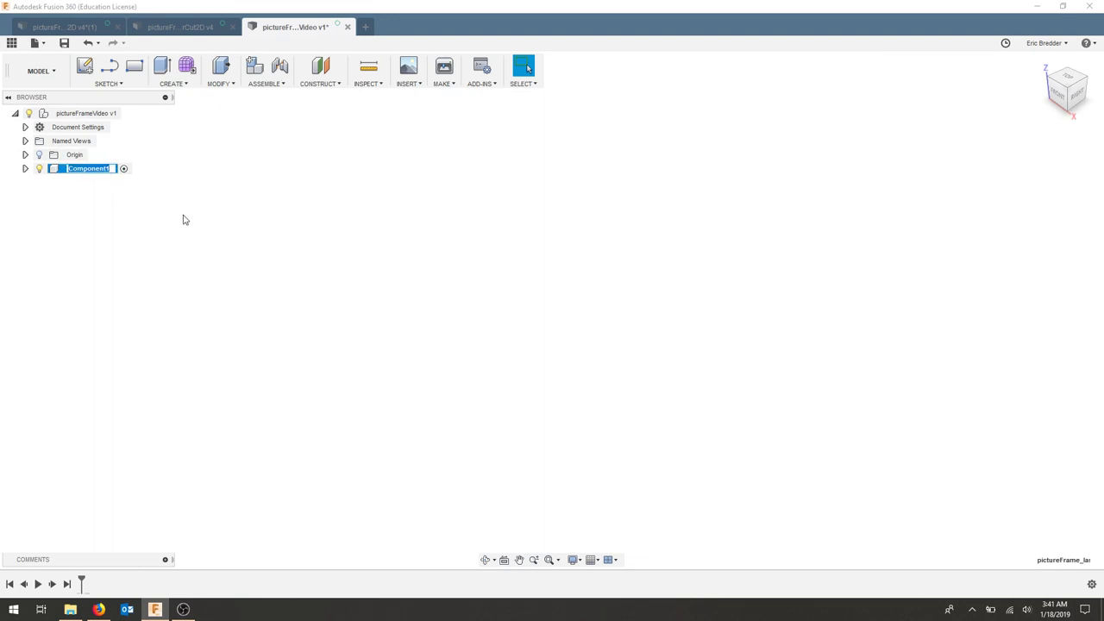
type("back")
key("Return")
Step: Make the back component the active one for modelling
double_click(87, 169)
left_click(27, 178)
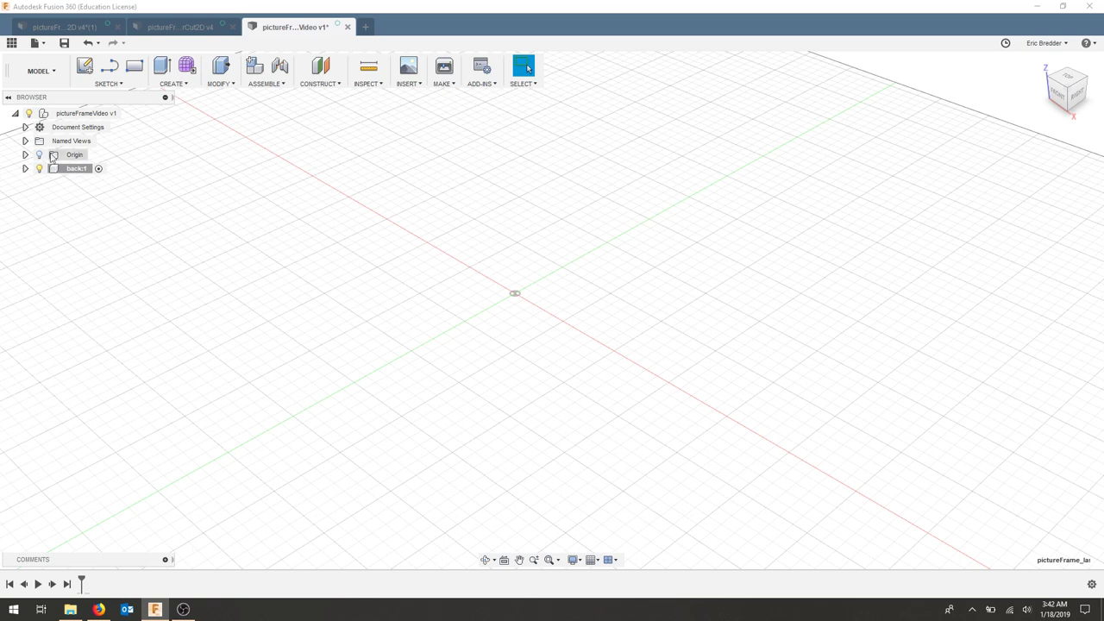
left_click(81, 170)
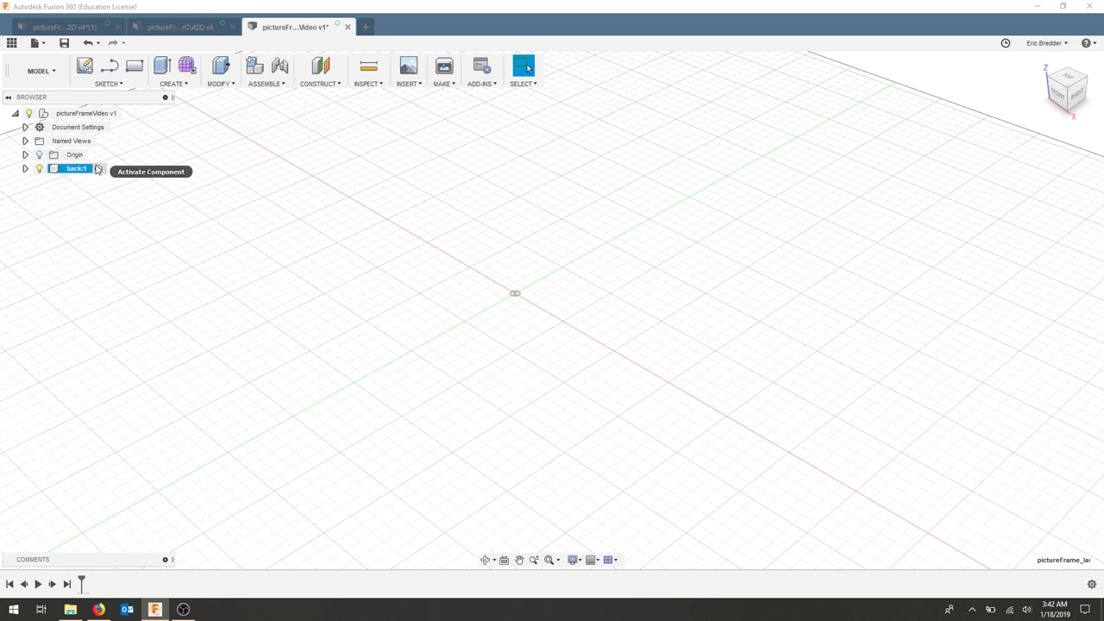
left_click(98, 170)
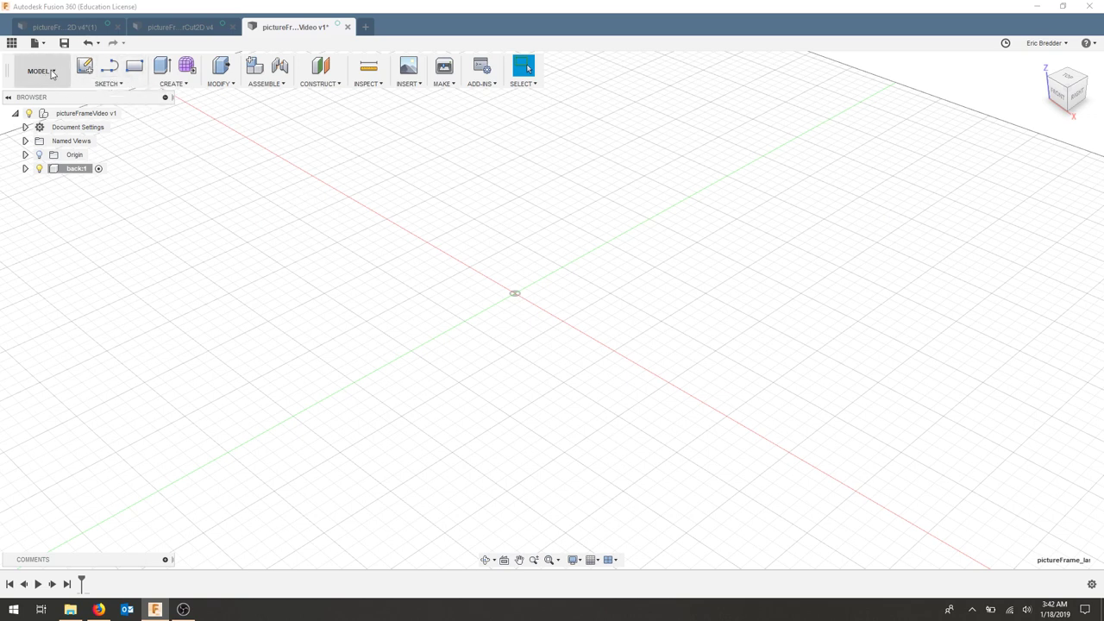
Step: Start a new sketch in the back component on the horizontal XY origin plane
left_click(128, 83)
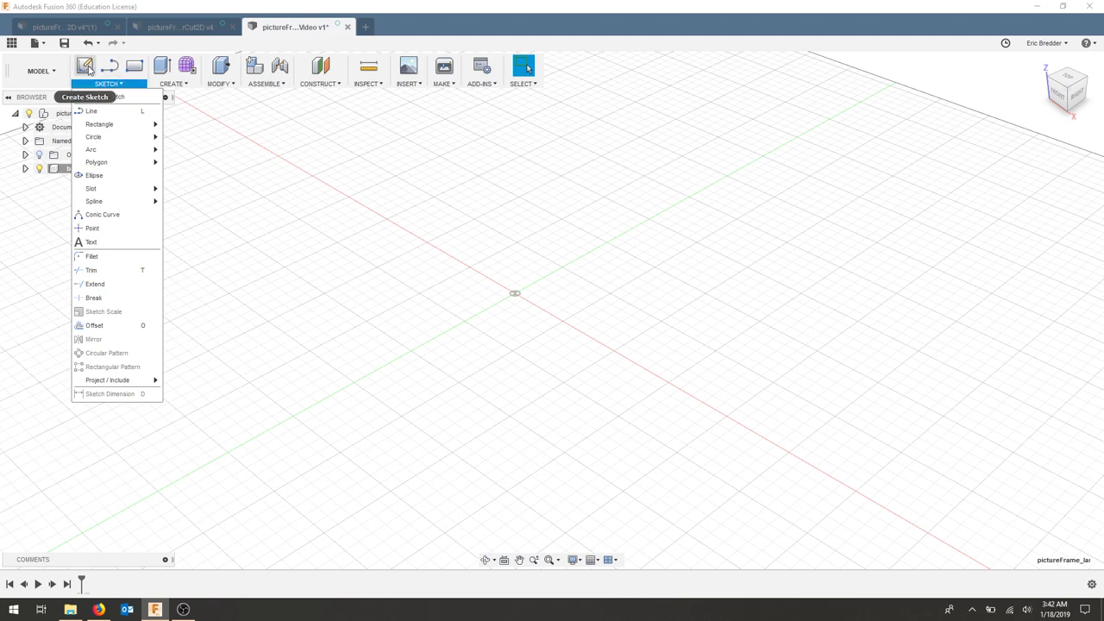
left_click(86, 66)
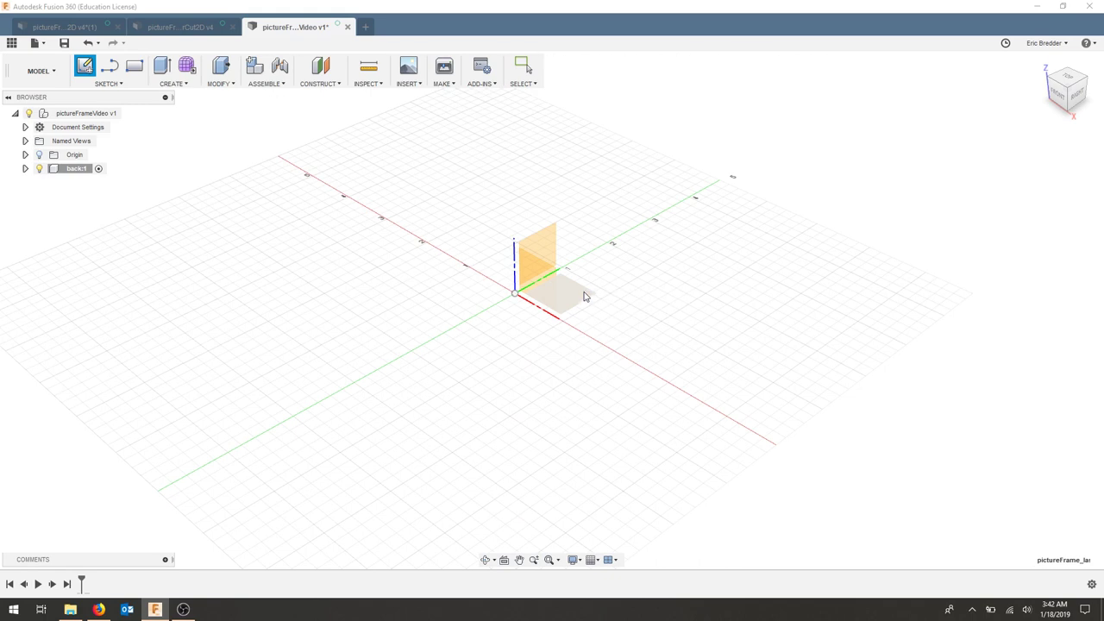
left_click(584, 297)
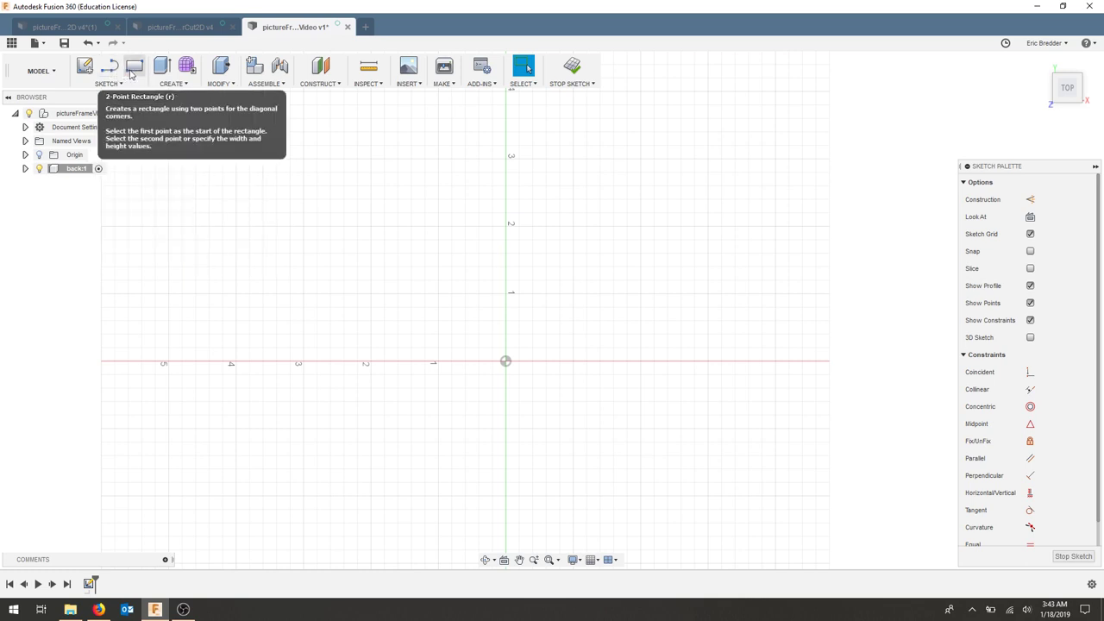
Step: Sketch a closed, irregular four-sided outline with the Line tool beside the origin, its side nearest the origin about 3 in long
left_click(110, 70)
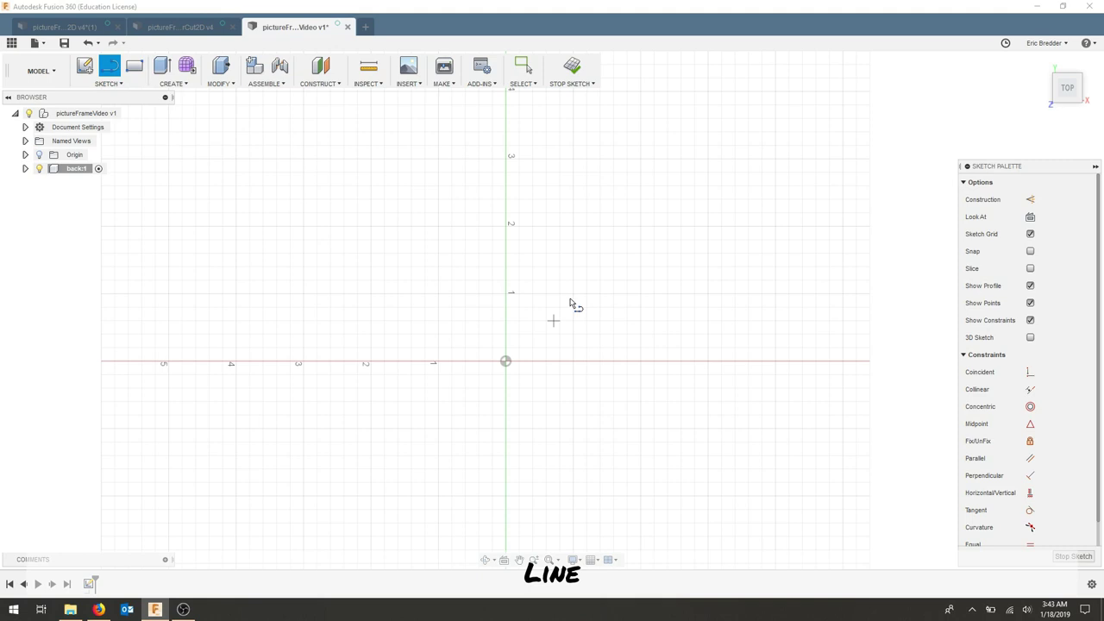
left_click(555, 144)
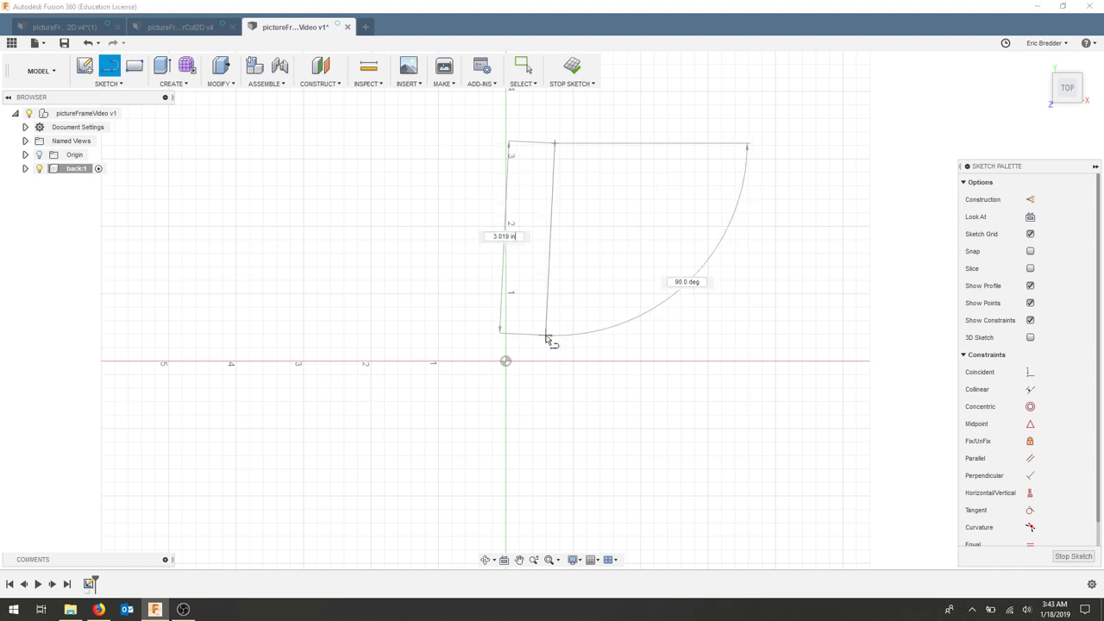
left_click(546, 335)
left_click(733, 358)
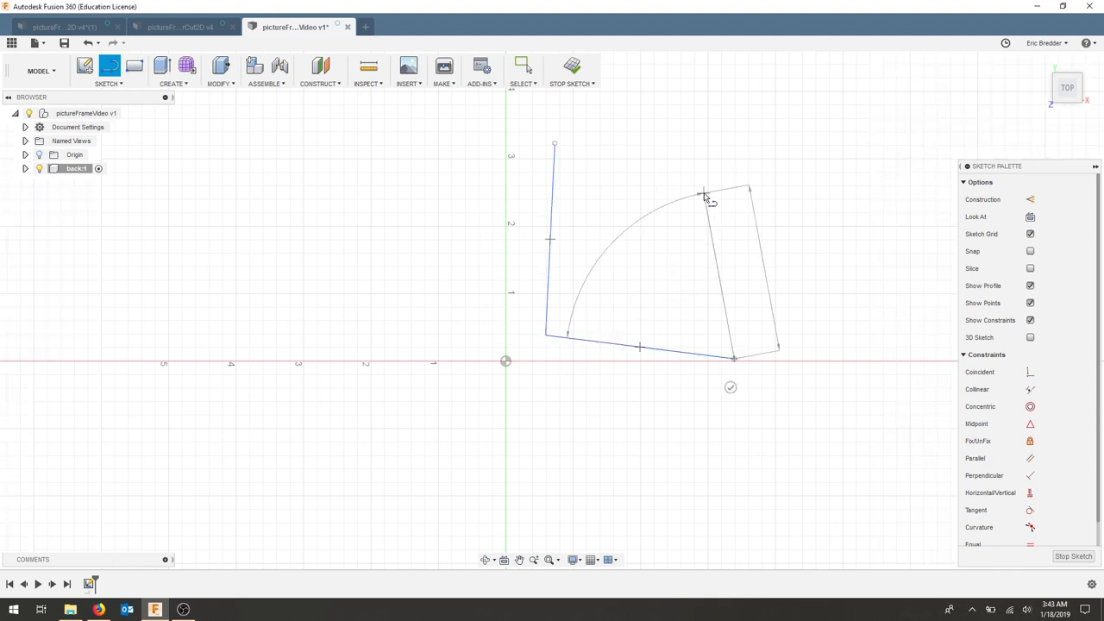
left_click(704, 194)
left_click(555, 143)
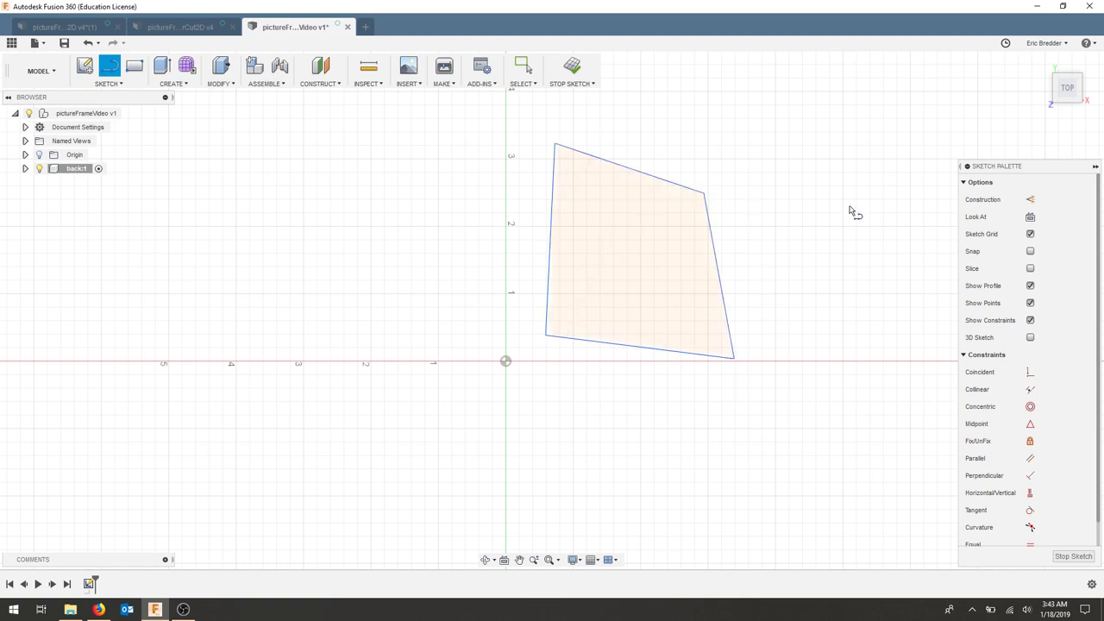
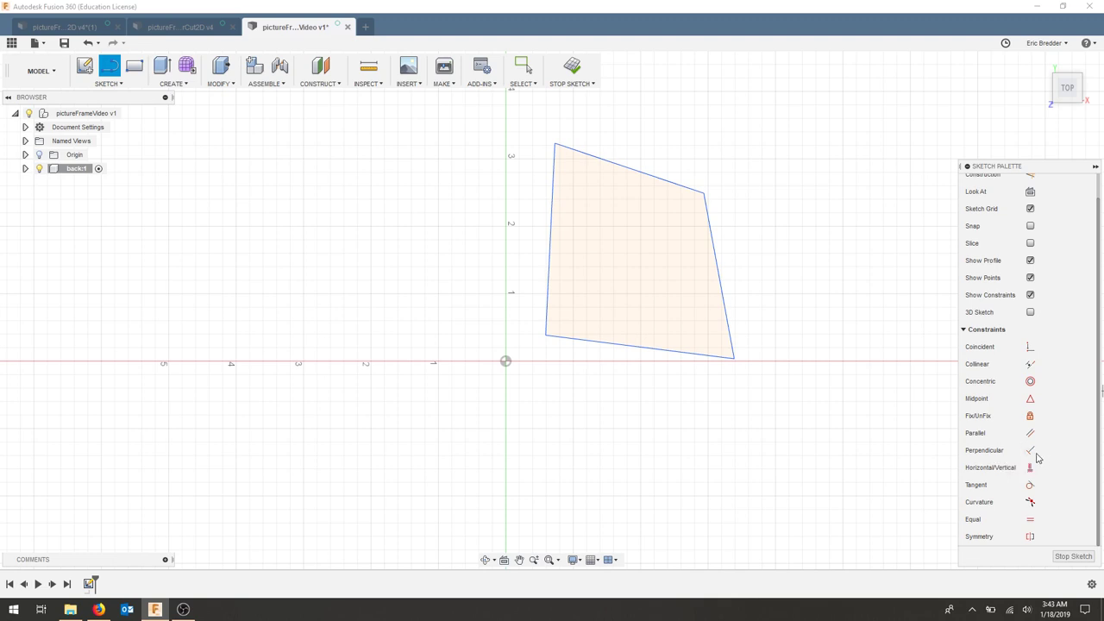
Step: Apply Perpendicular constraints between the outline's right and bottom lines and between its top and left lines
left_click(1030, 450)
left_click(727, 323)
left_click(699, 355)
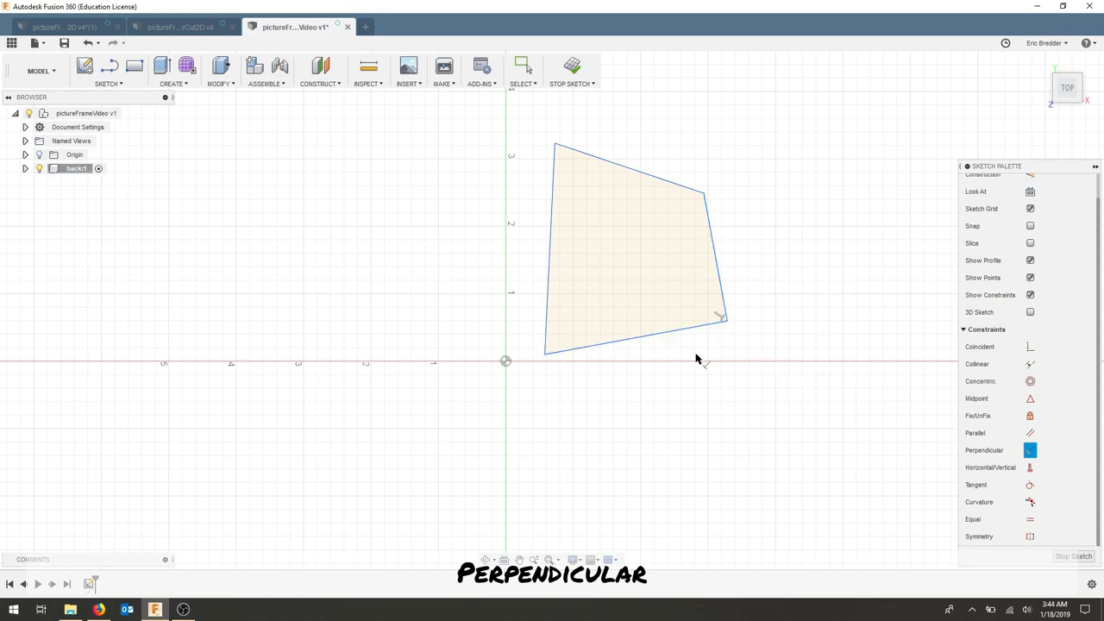
left_click(581, 152)
left_click(555, 188)
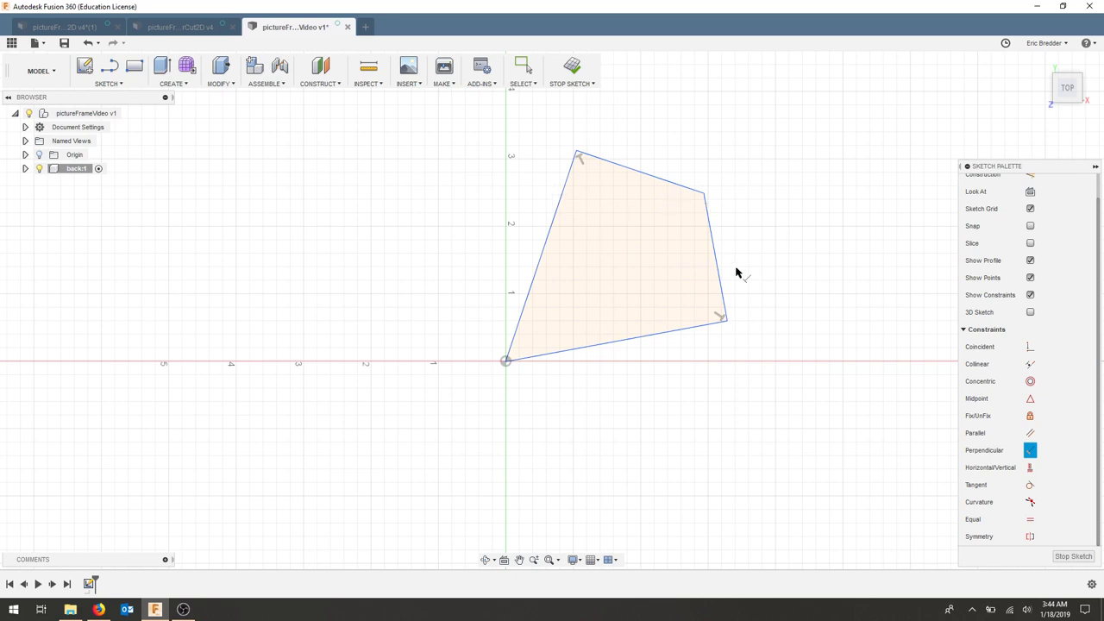
Step: Apply Horizontal/Vertical constraints to make the outline's right line vertical and its top line horizontal
left_click(1030, 466)
left_click(715, 248)
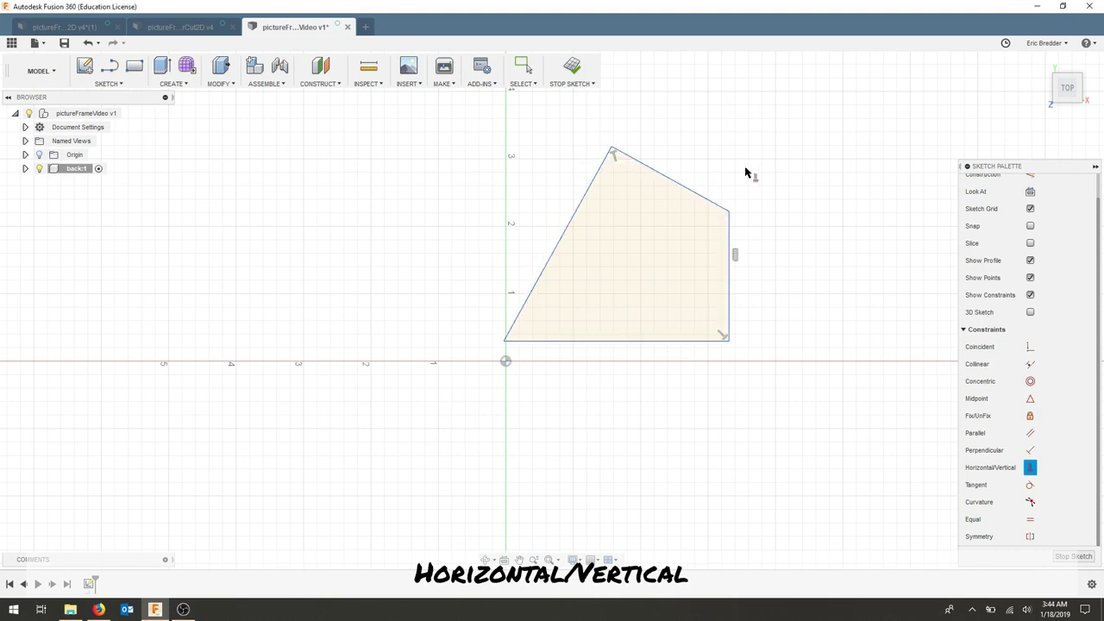
left_click(658, 173)
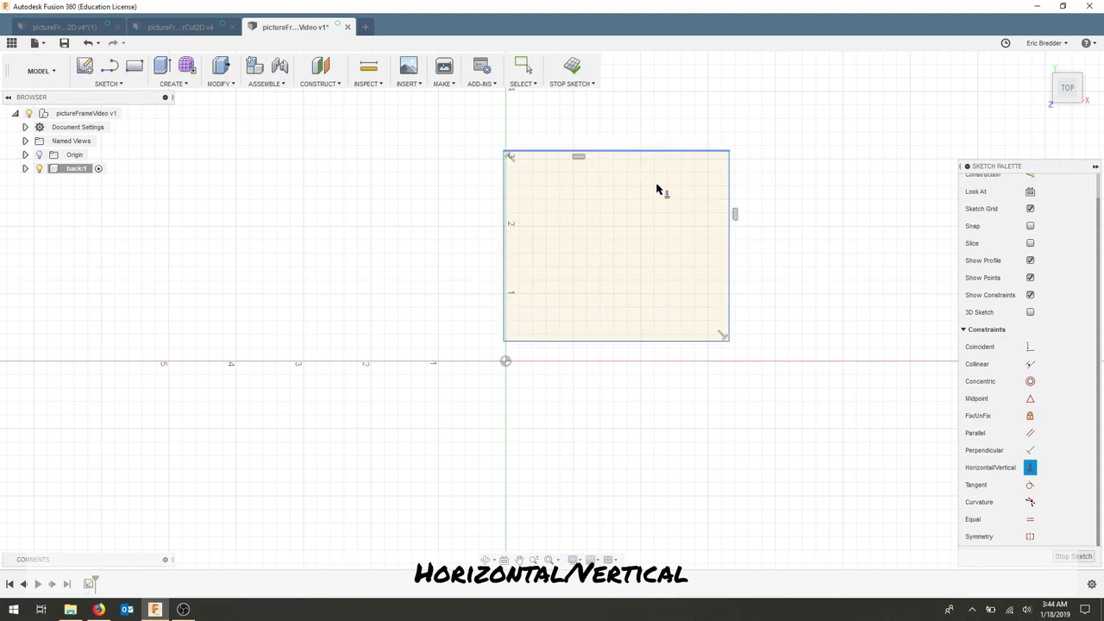
Step: Constrain the rectangle's lower-left corner to be coincident with the sketch origin
left_click(1030, 347)
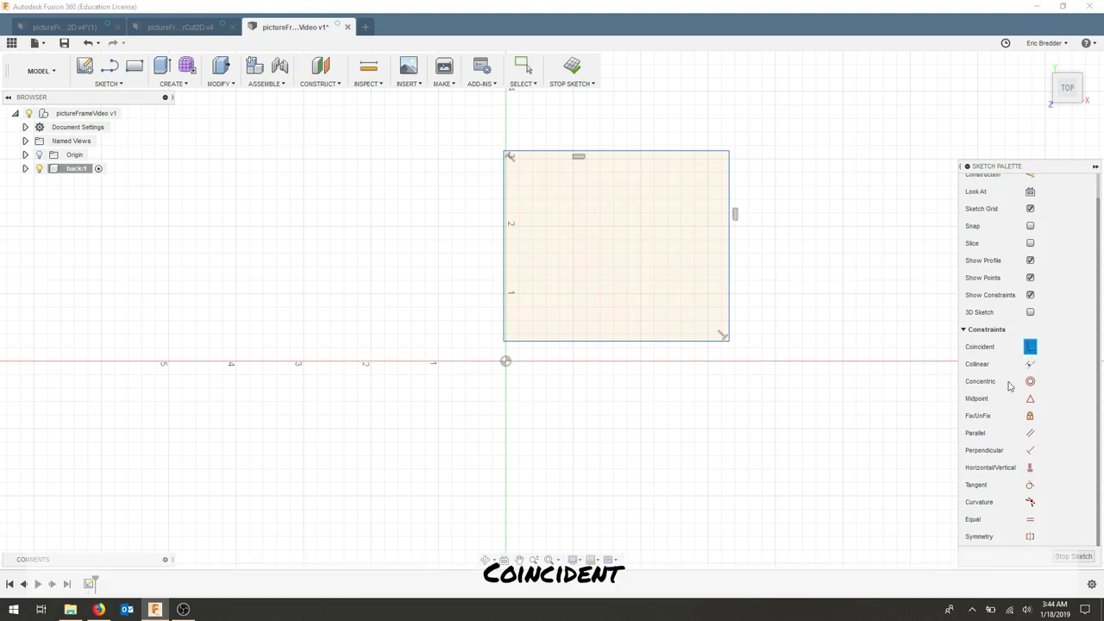
left_click(503, 341)
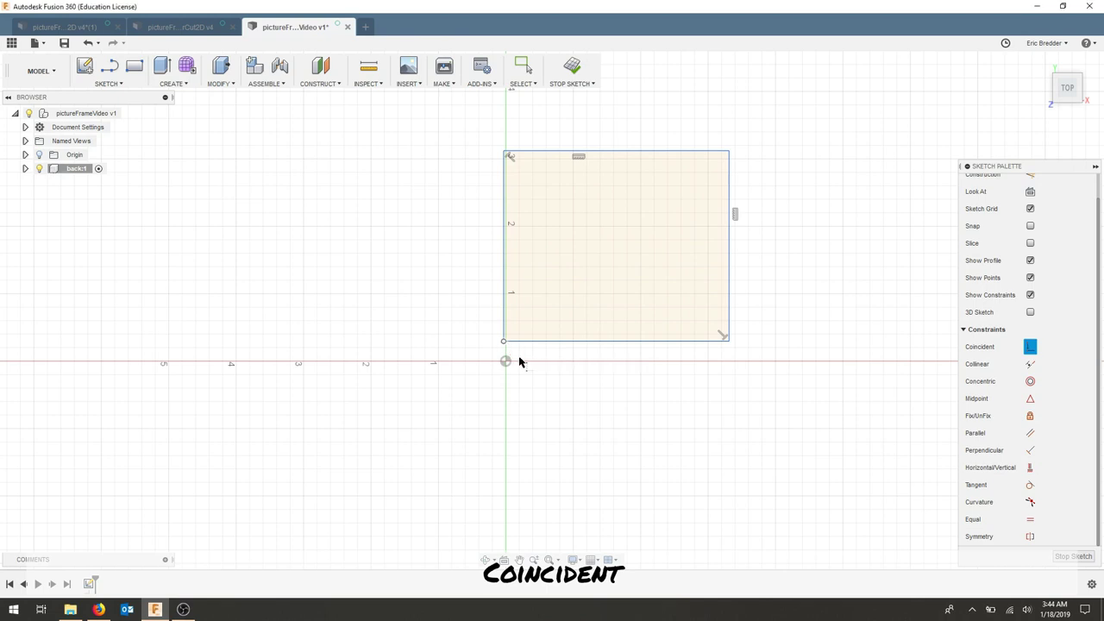
left_click(506, 361)
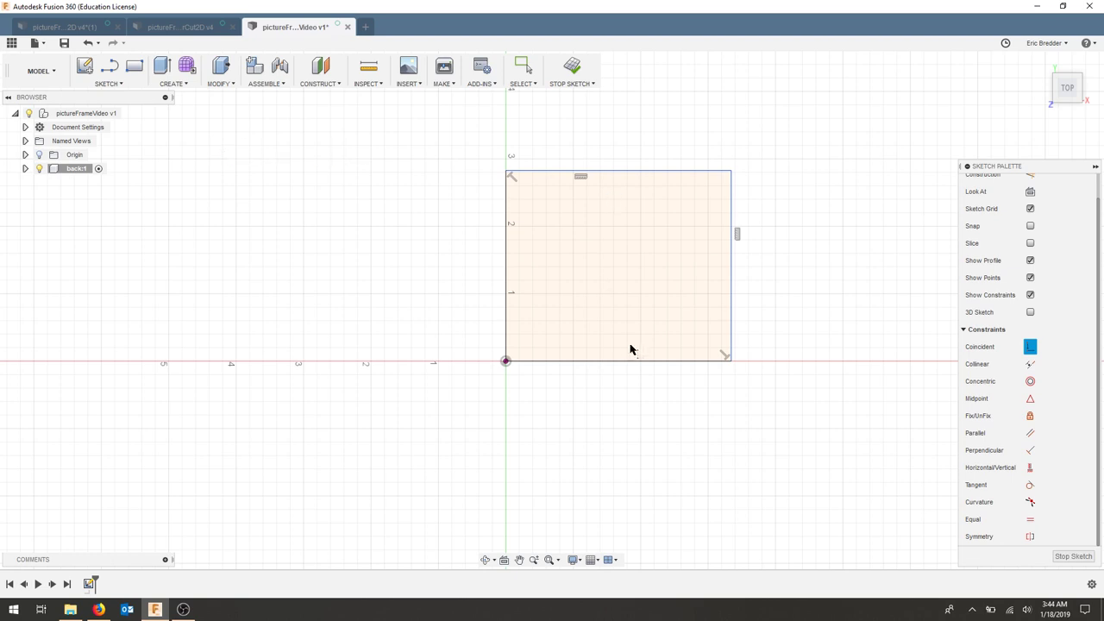
Step: Dimension the rectangle's top edge and set its width to 3 in
key("d")
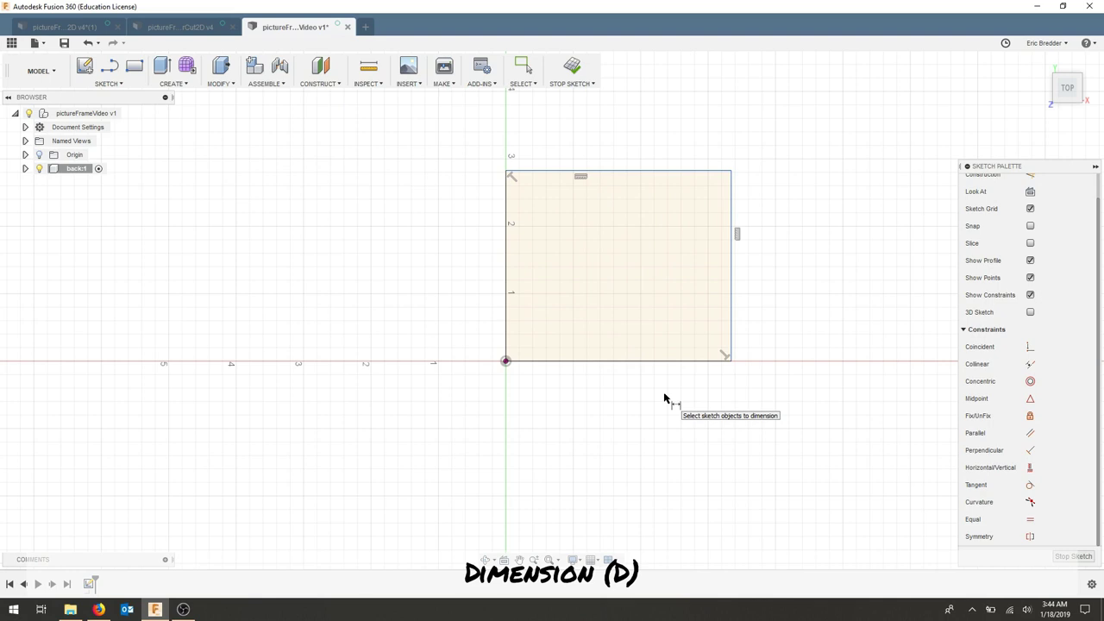
left_click(625, 171)
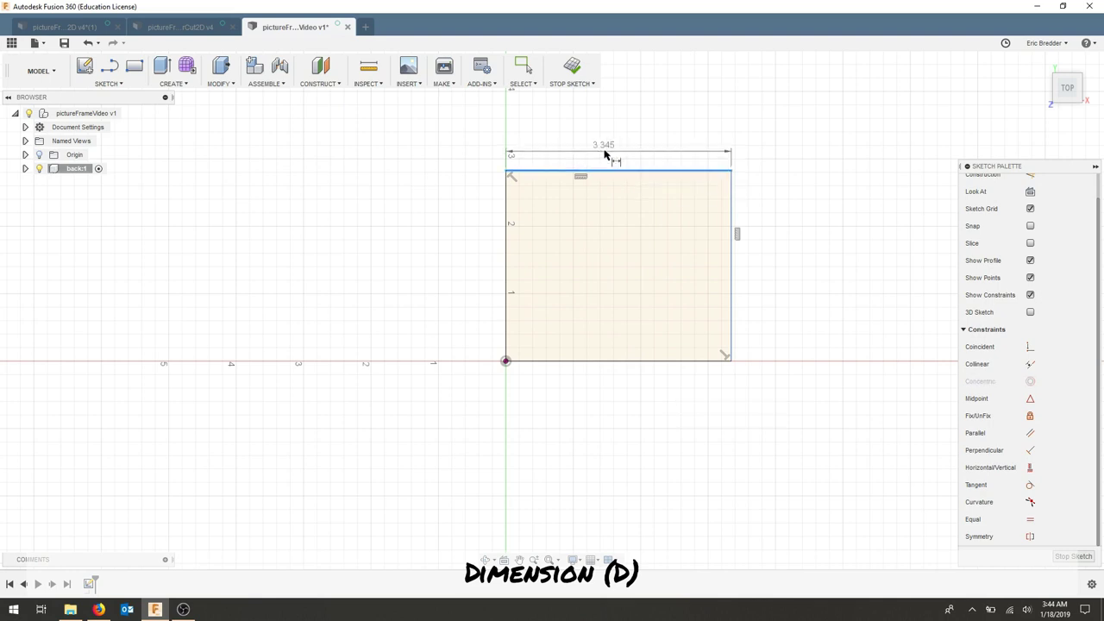
left_click(613, 156)
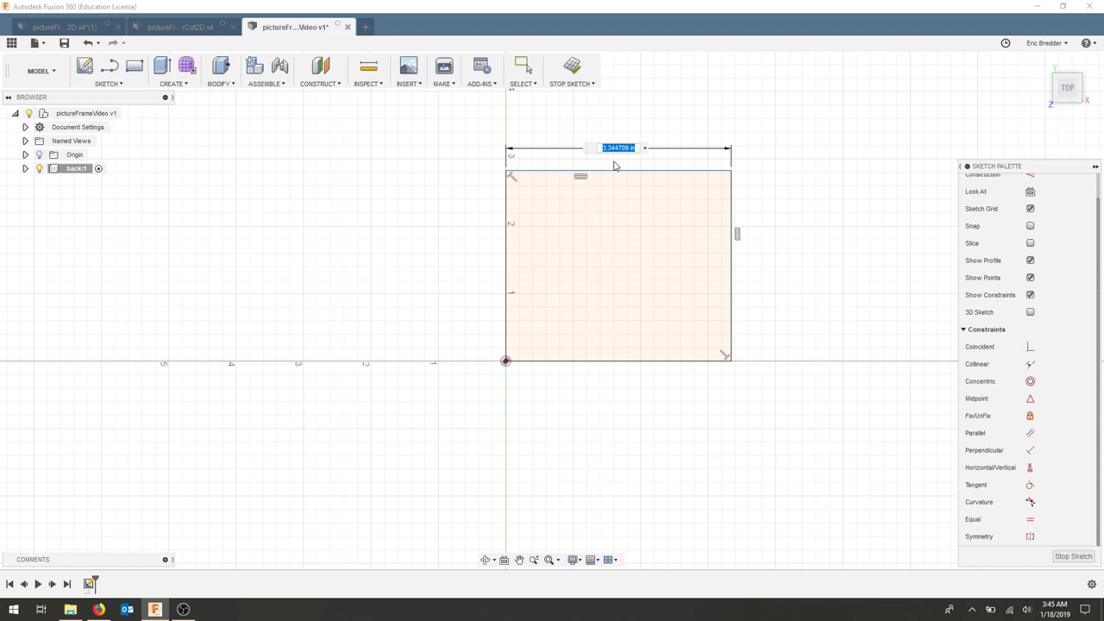
type("3")
key("Return")
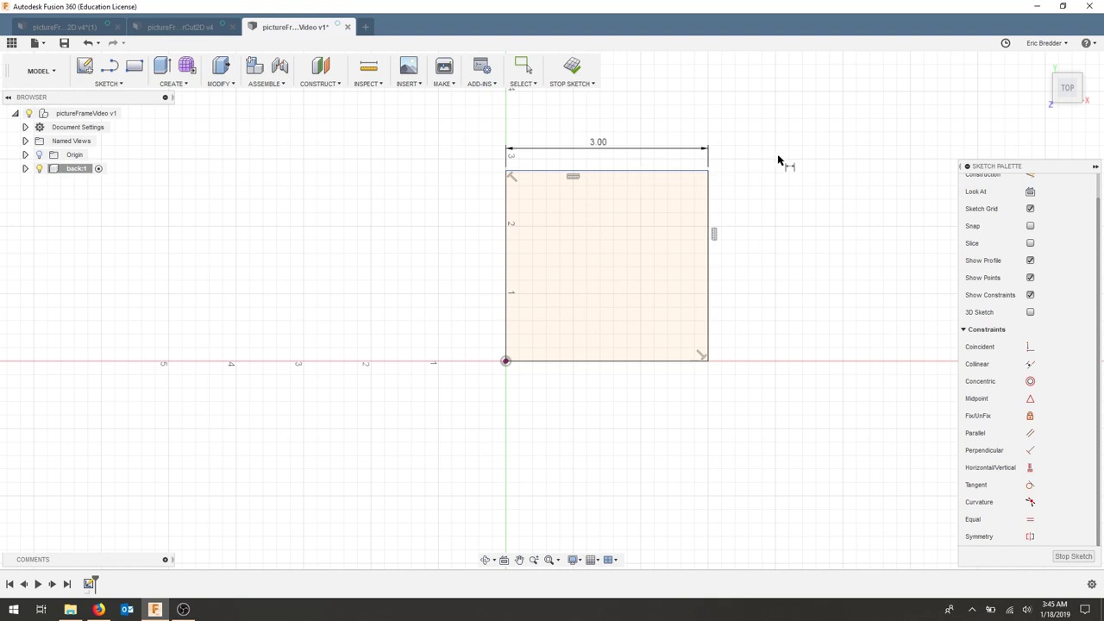
Step: Dimension the rectangle's right edge with a height of 4 in and finish the sketch
left_click(709, 276)
left_click(735, 270)
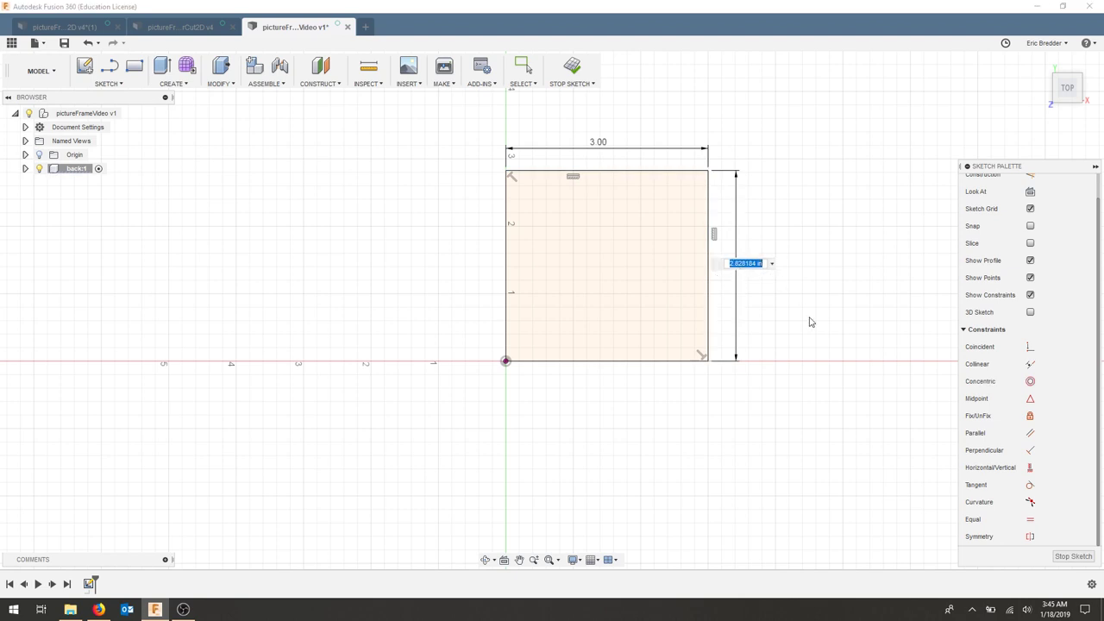
type("4")
key("Return")
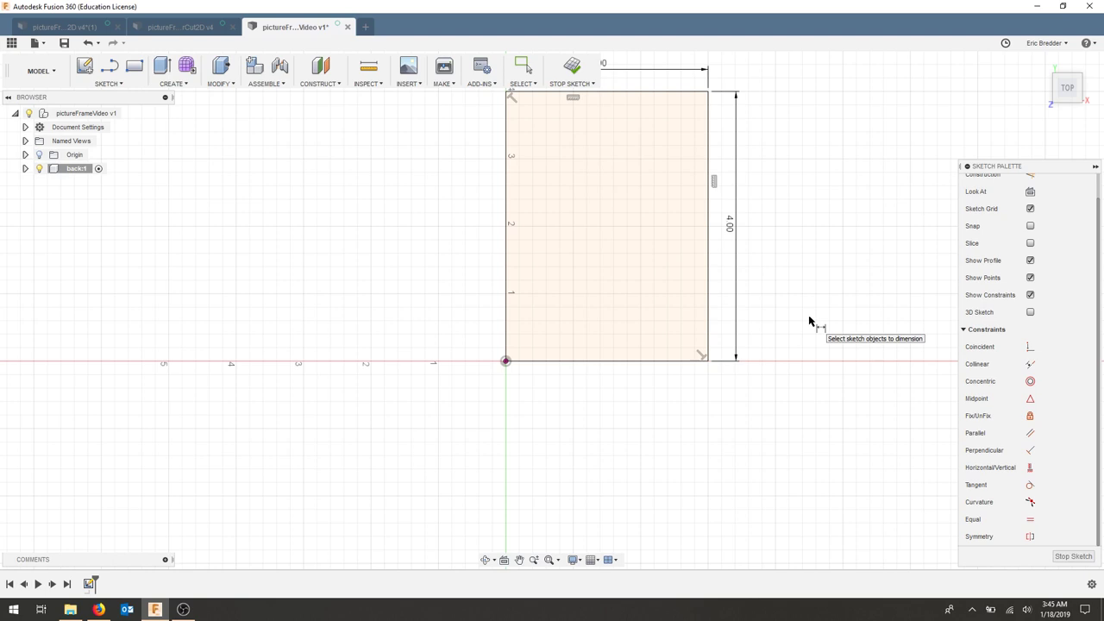
scroll(815, 306, "down", 2)
middle_click_drag(769, 295, 701, 357)
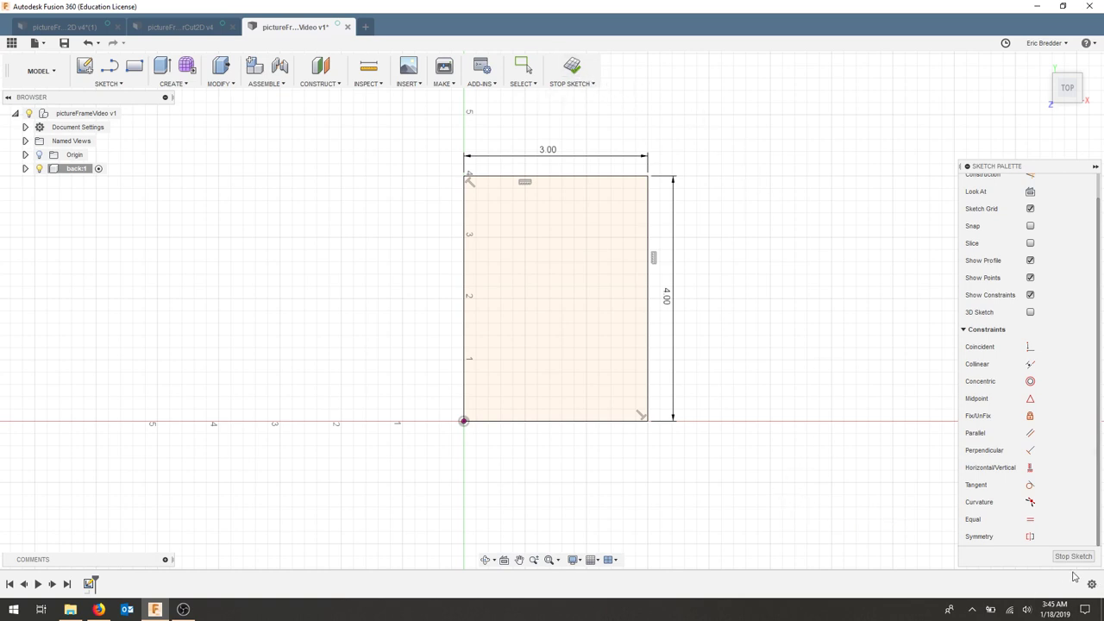
left_click(572, 68)
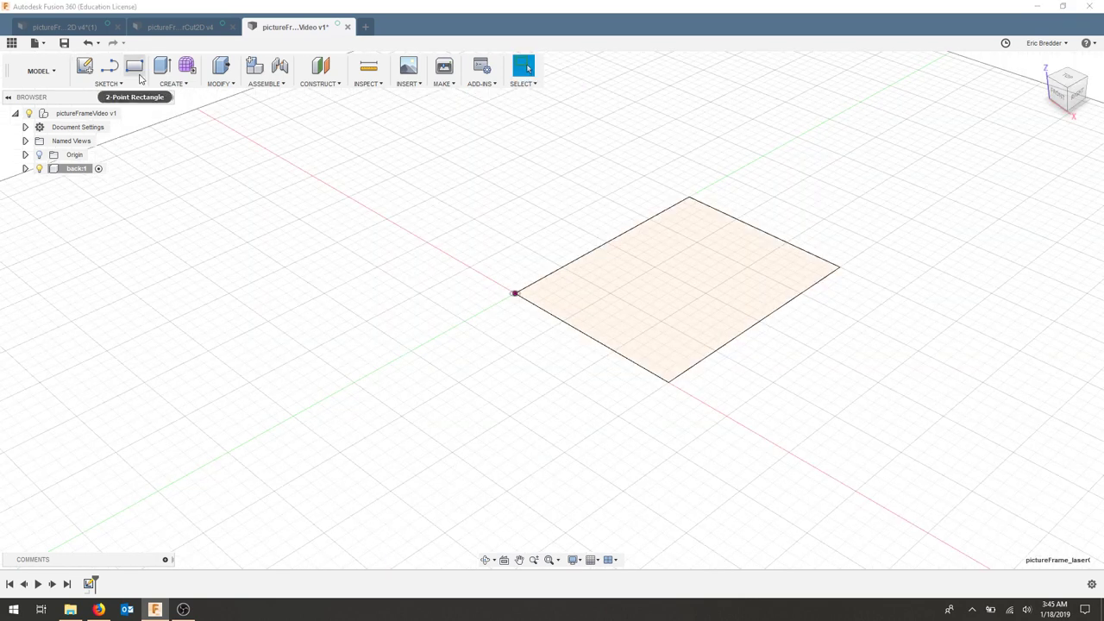
Step: Save the design as a new version with the version description back
left_click(66, 44)
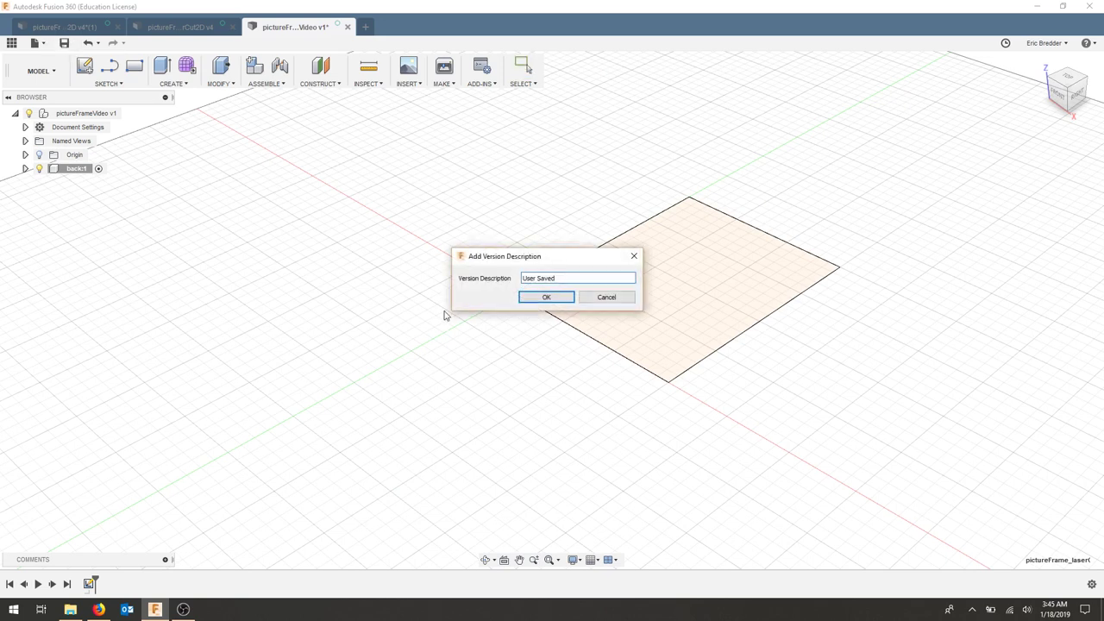
left_click_drag(552, 278, 475, 272)
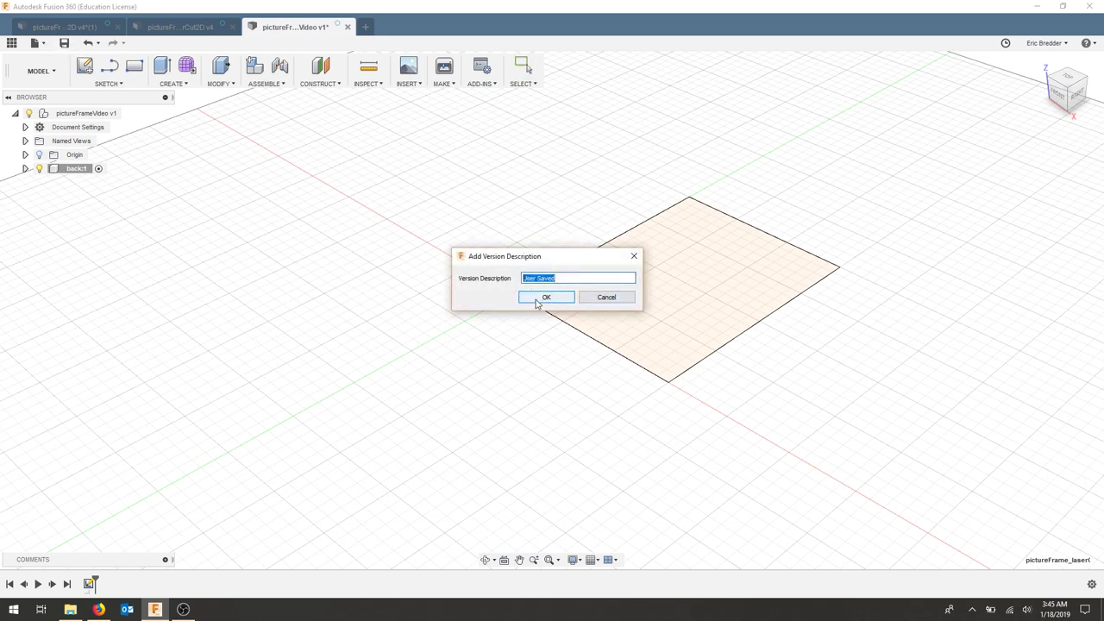
type("bac")
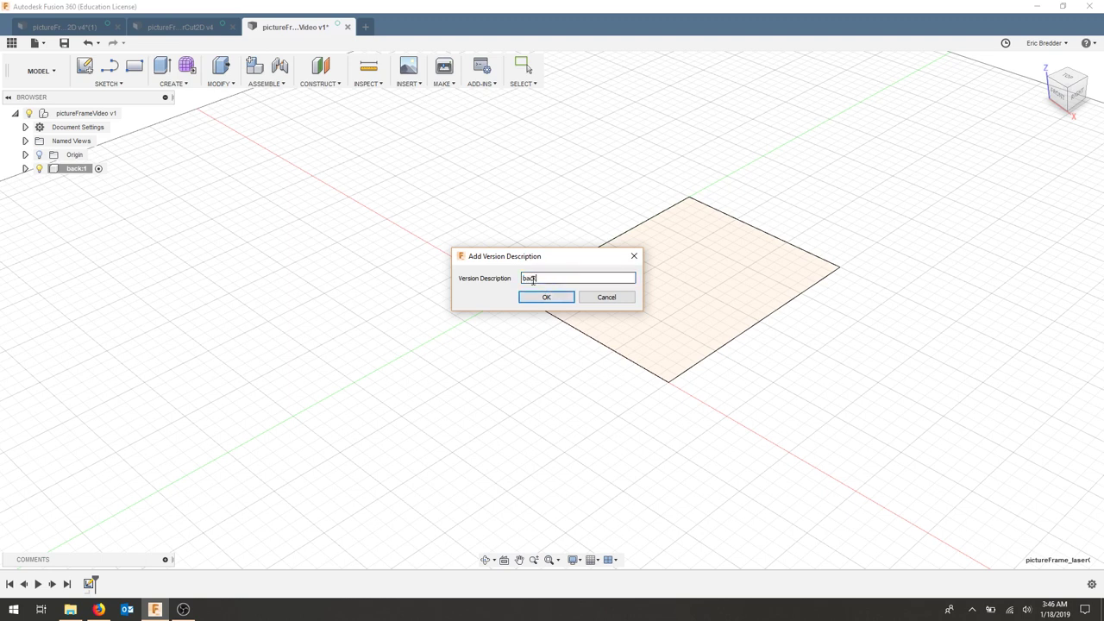
left_click(552, 299)
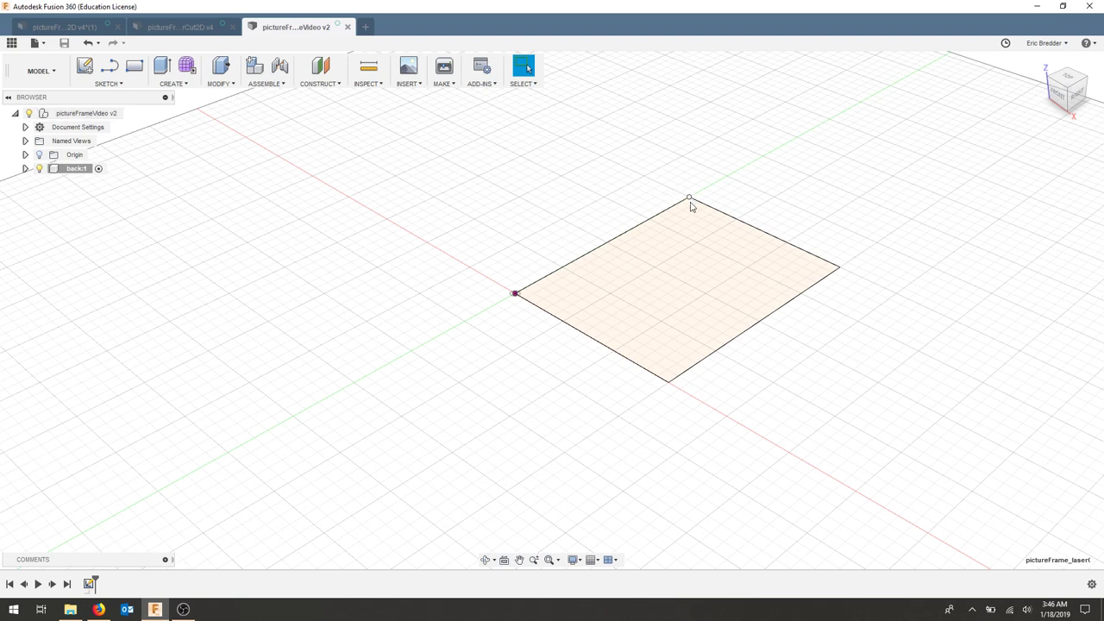
Step: In the pictureFrame_laserCut2D design, hide the Top and Glass components, then isolate the Back and Insert in turn to examine their shapes
left_click(617, 259)
left_click(183, 27)
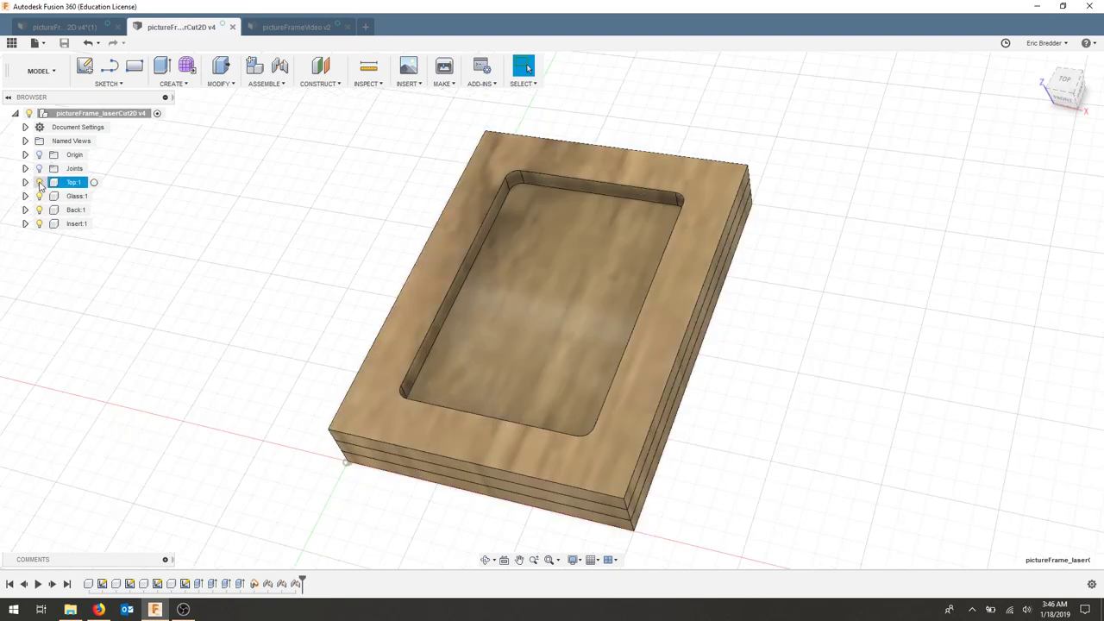
left_click(69, 182)
left_click(39, 182)
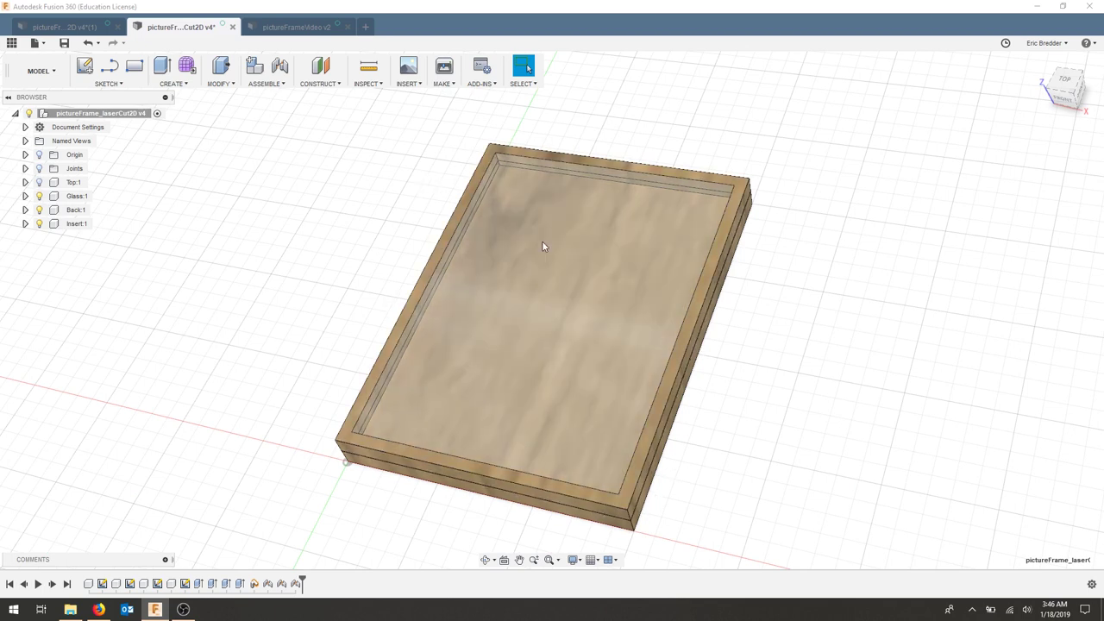
left_click(38, 197)
left_click(39, 197)
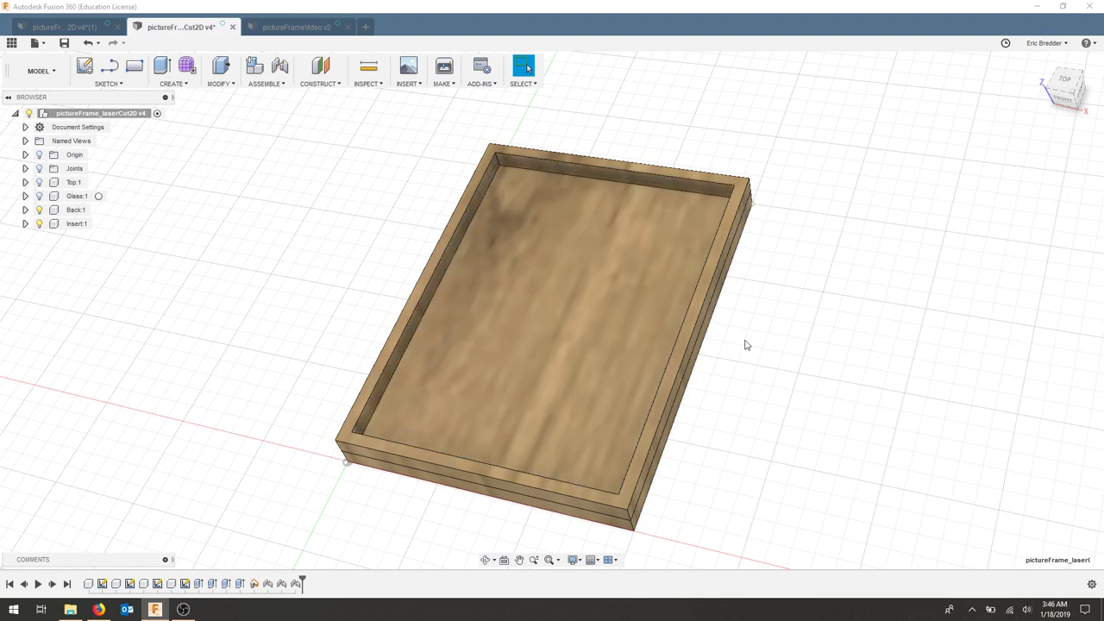
left_click(39, 211)
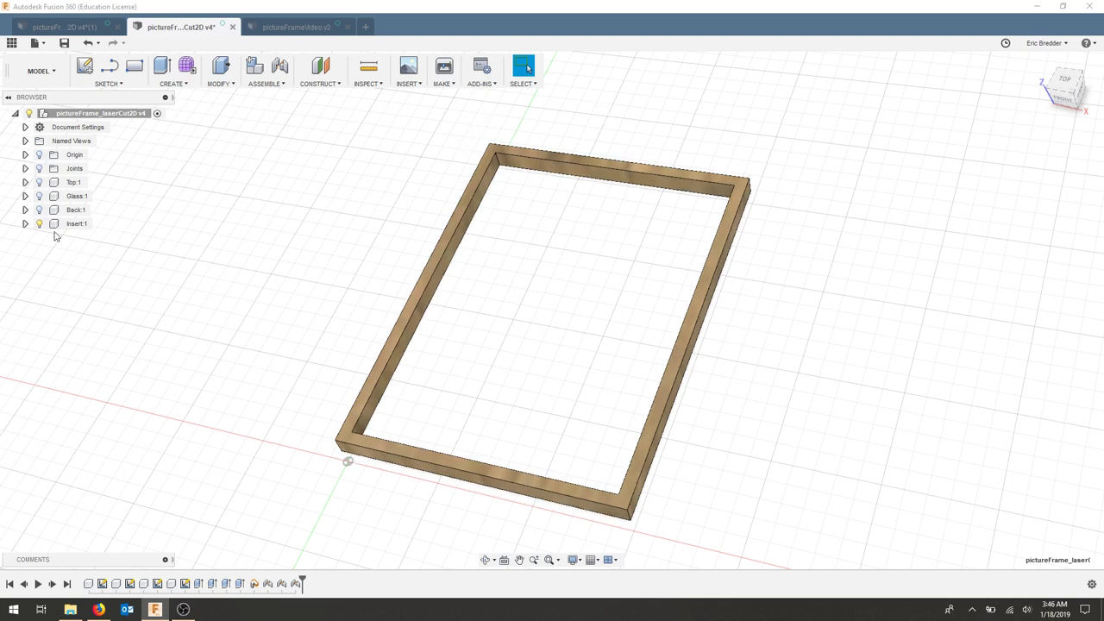
left_click(39, 210)
left_click(39, 223)
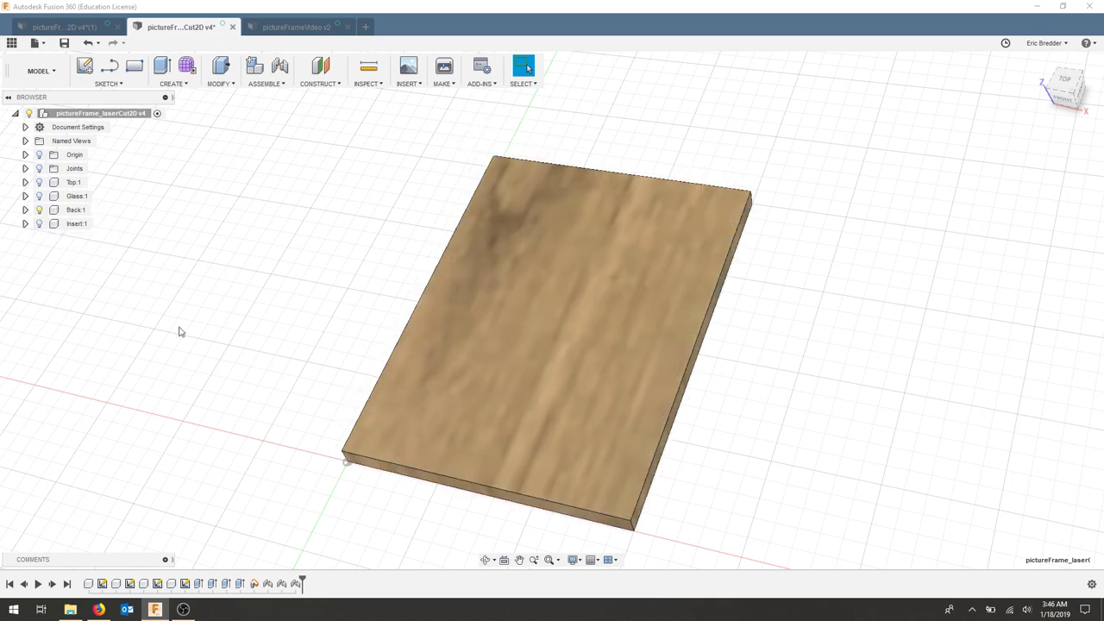
left_click(38, 224)
left_click(39, 210)
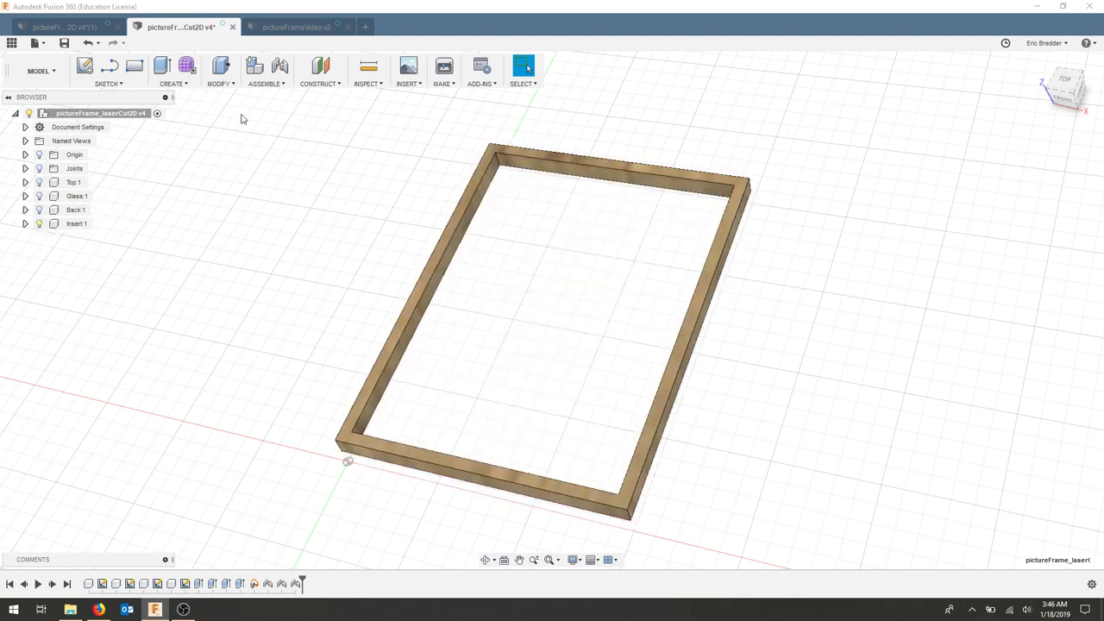
Step: Return to the pictureFrameVideo design and create another new component under its root
left_click(289, 27)
right_click(85, 115)
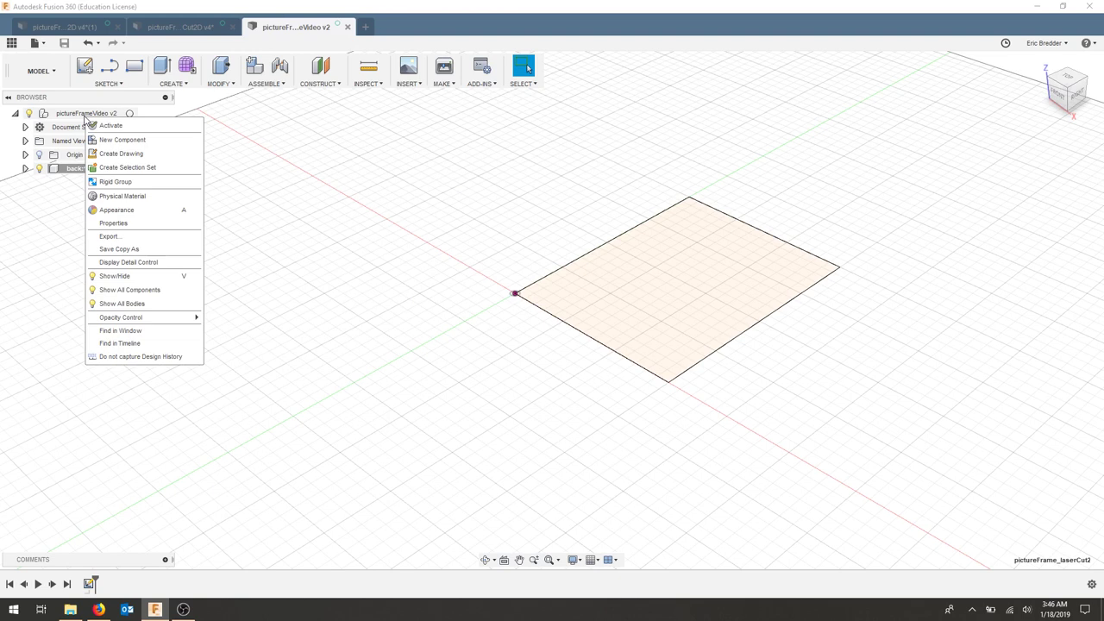
left_click(123, 139)
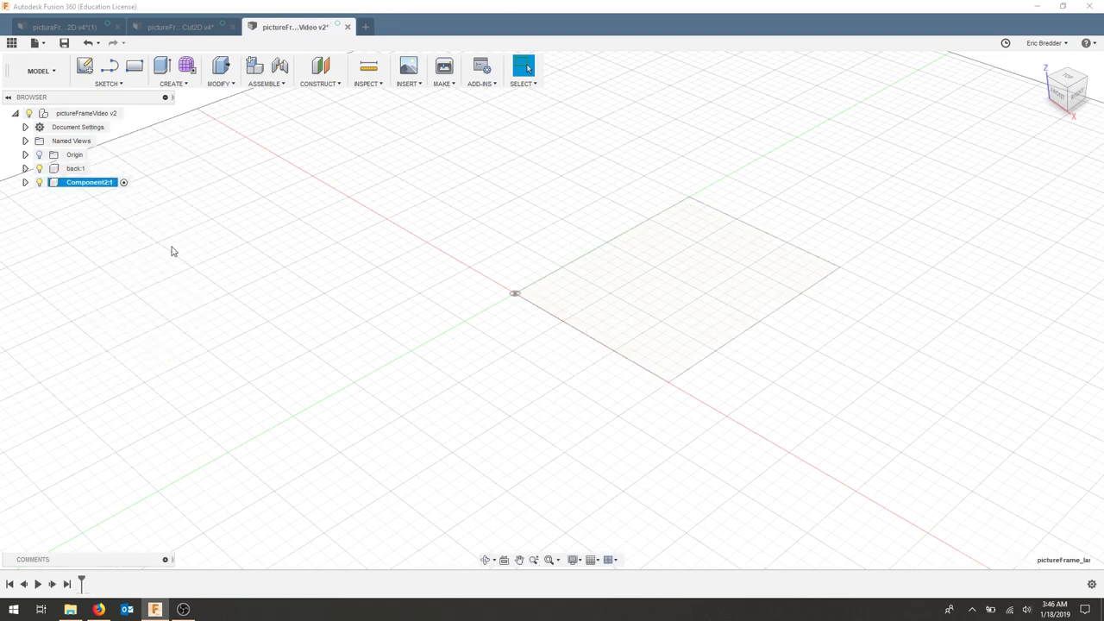
Step: Rename the new component insert and hide the back component
double_click(106, 183)
type("insert")
key("Return")
left_click(41, 169, "ctrl")
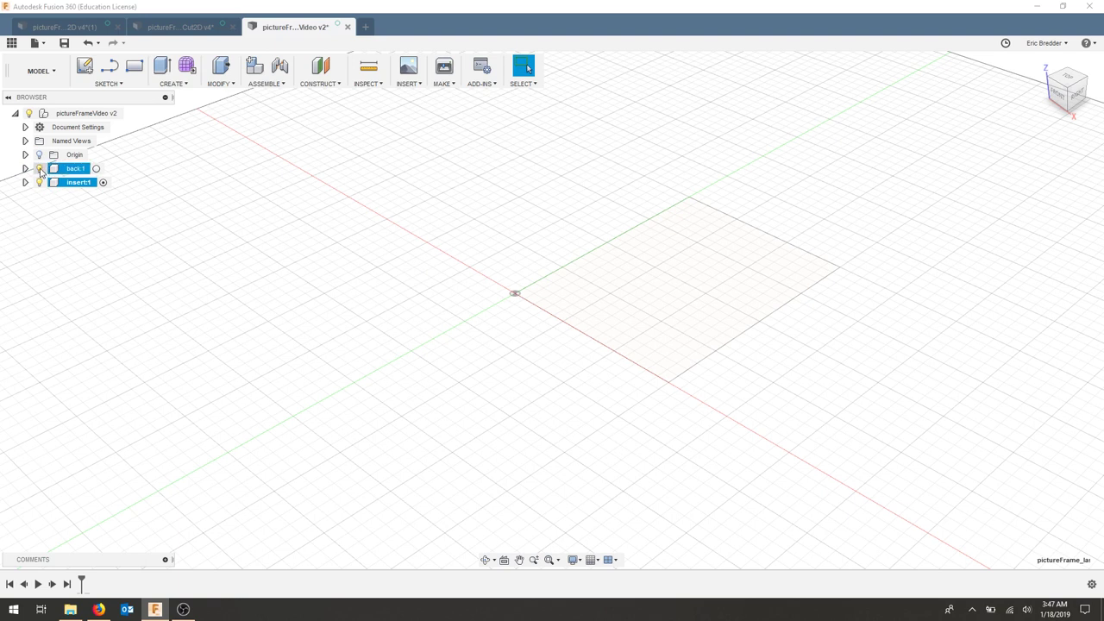
left_click(60, 169, "ctrl")
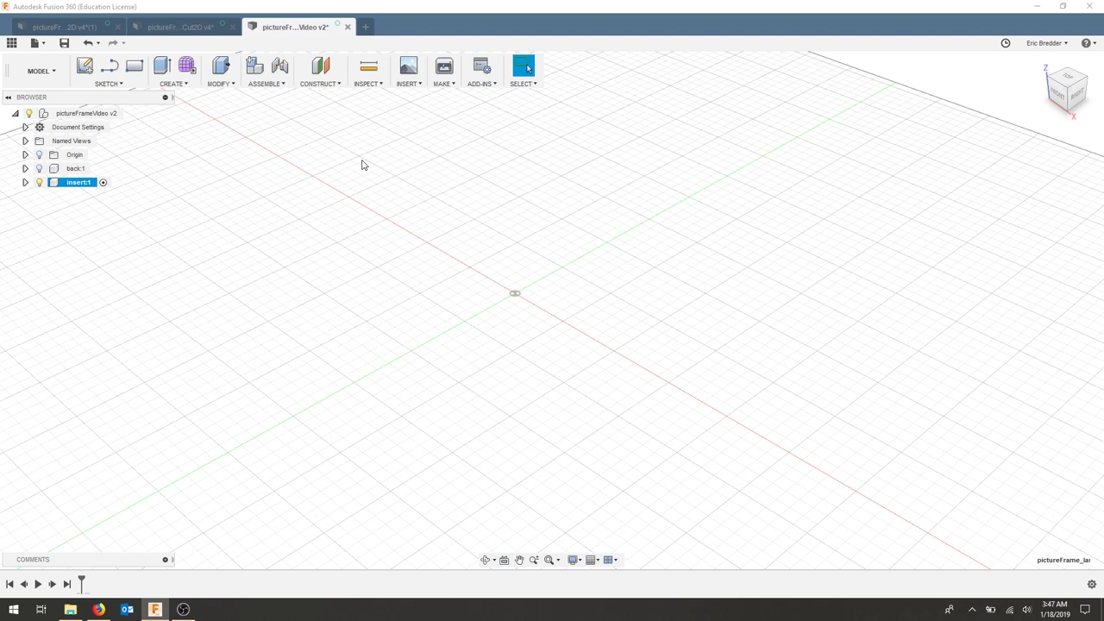
Step: Start a sketch on the horizontal XY plane and draw a closed, irregular four-sided outline about 2.7 in wide with the Line tool
left_click(85, 66)
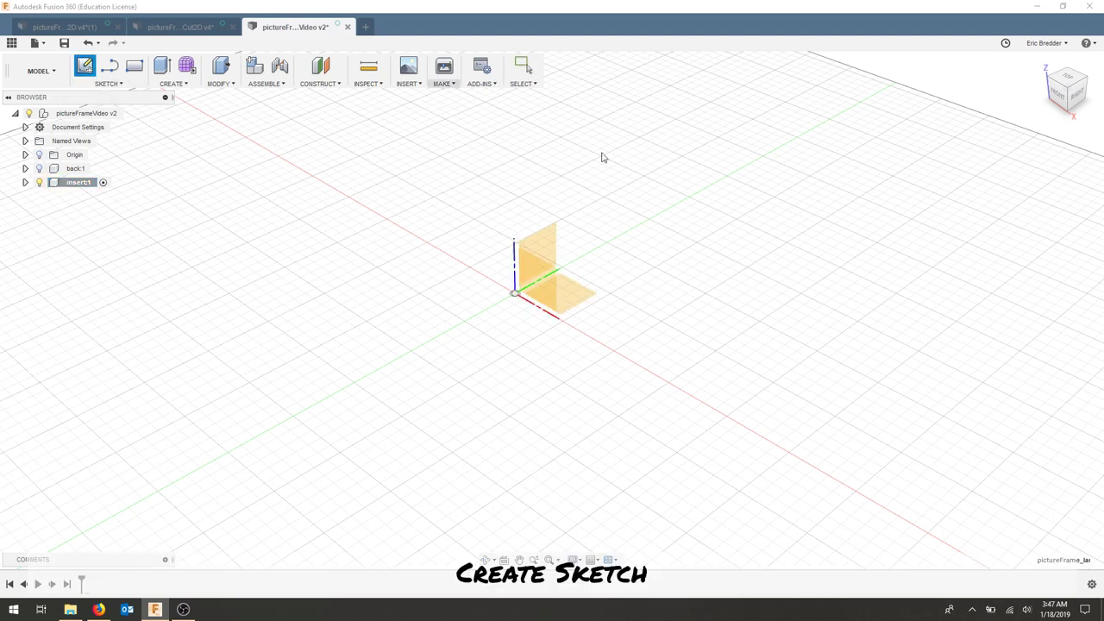
left_click(577, 301)
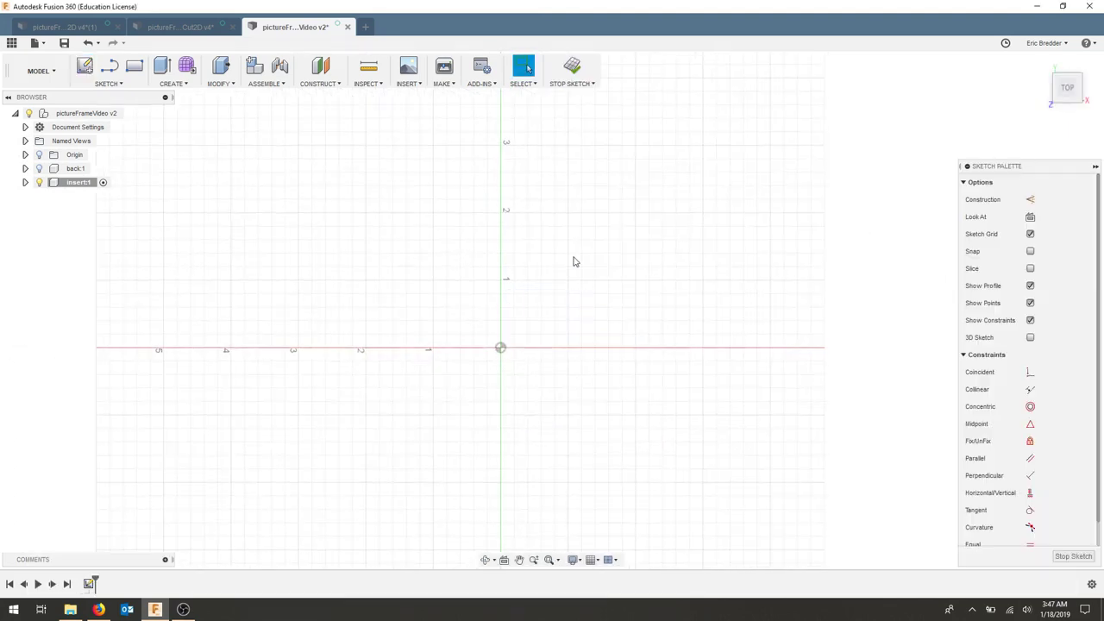
mouse_move(1066, 65)
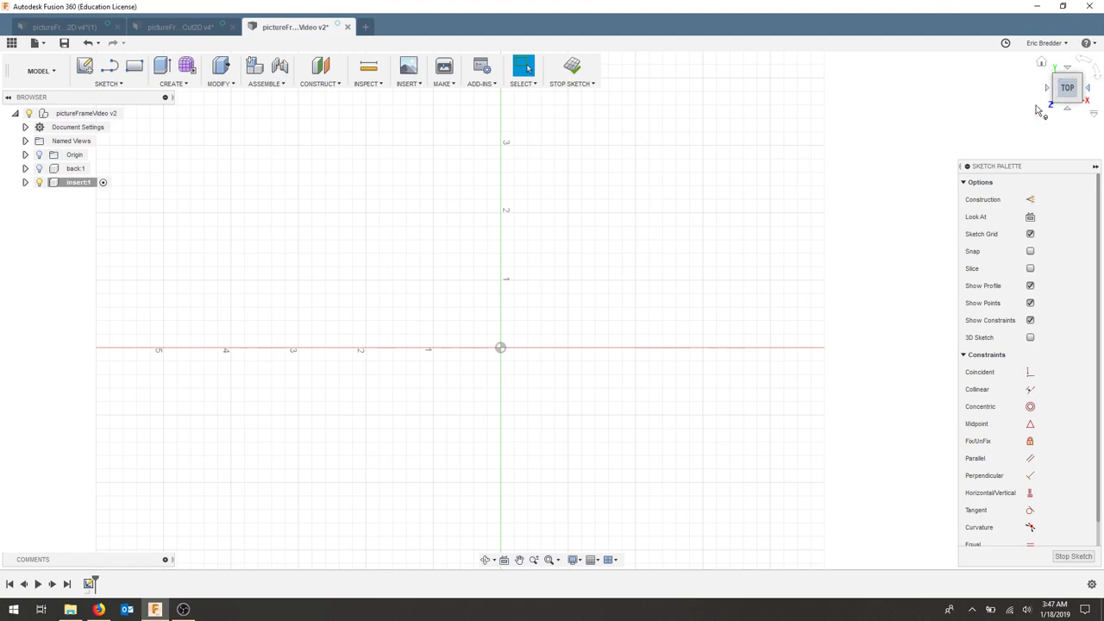
left_click(109, 66)
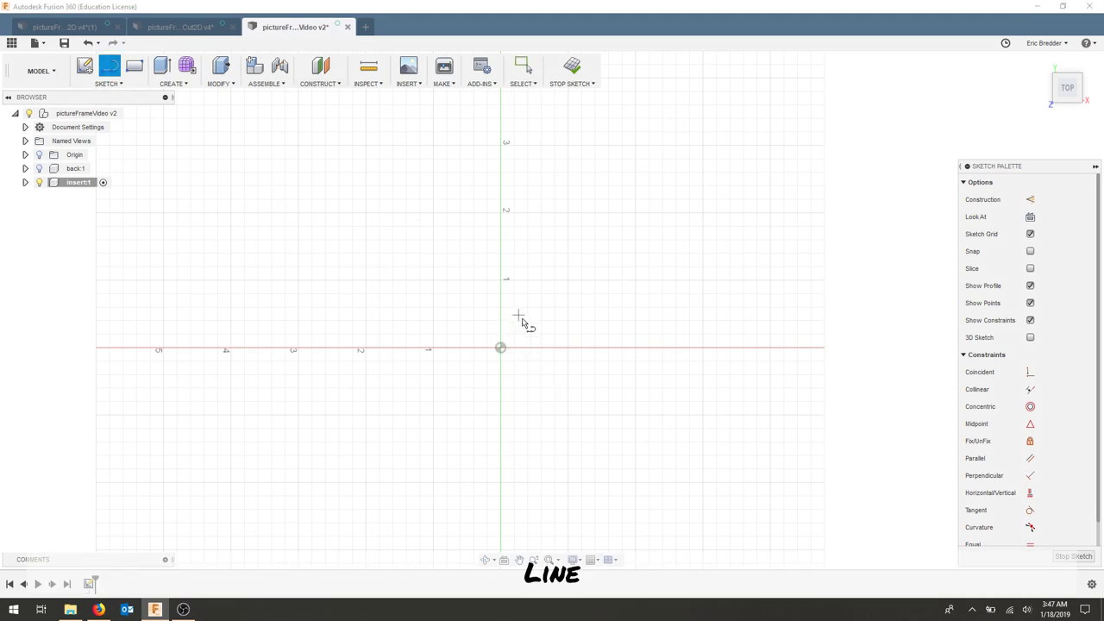
left_click(524, 321)
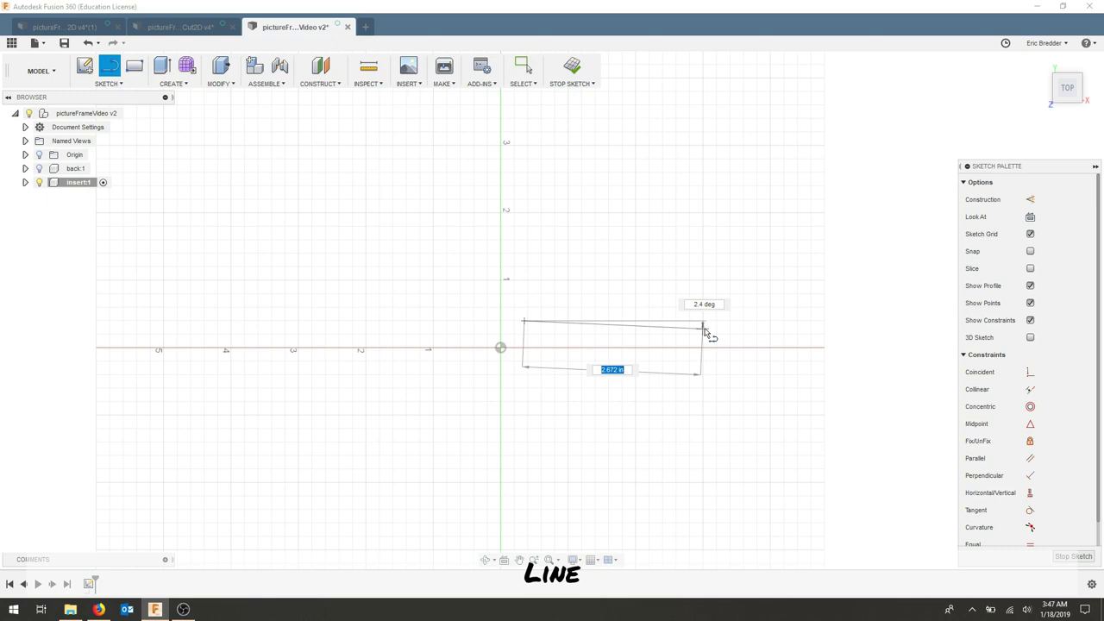
left_click(704, 326)
left_click(687, 167)
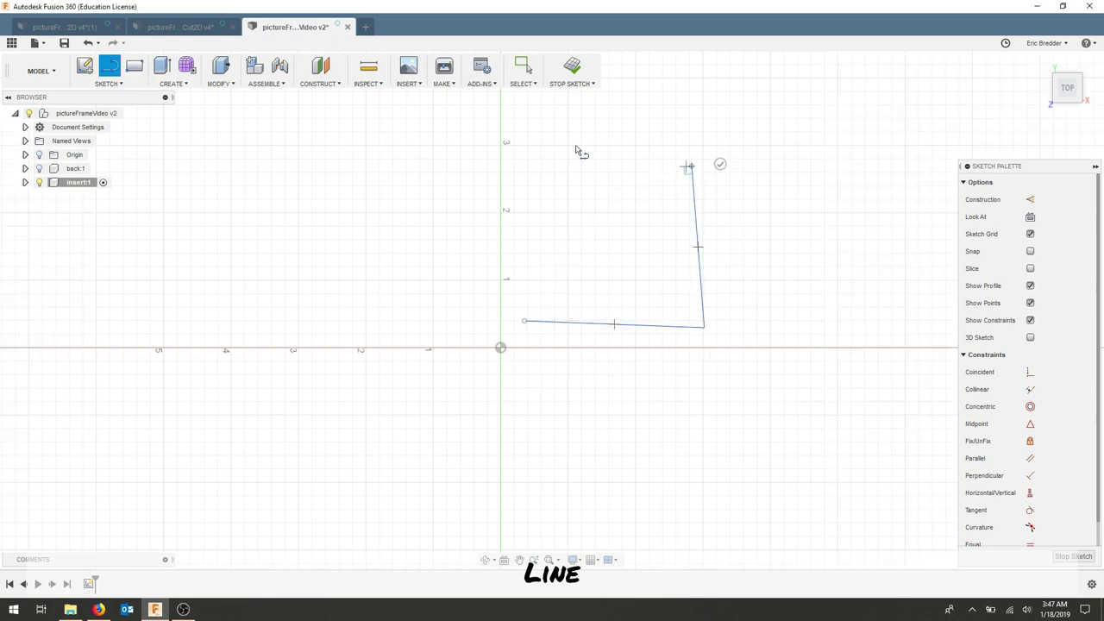
left_click(536, 130)
left_click(523, 321)
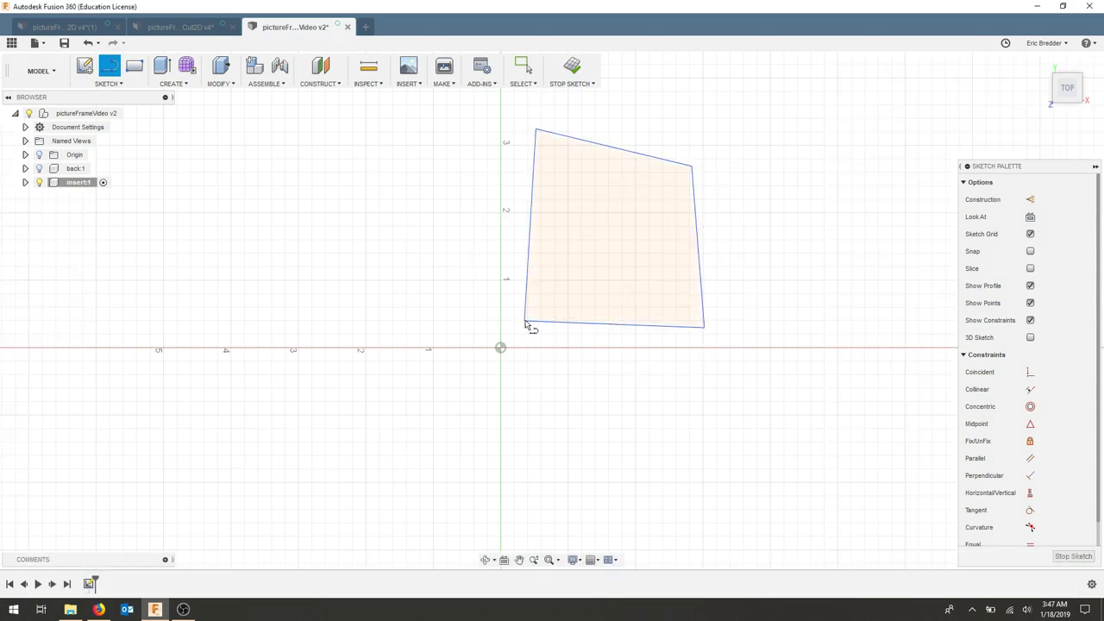
Step: Draw a second, smaller closed four-sided outline with lines inside the first one
left_click(561, 175)
left_click(556, 290)
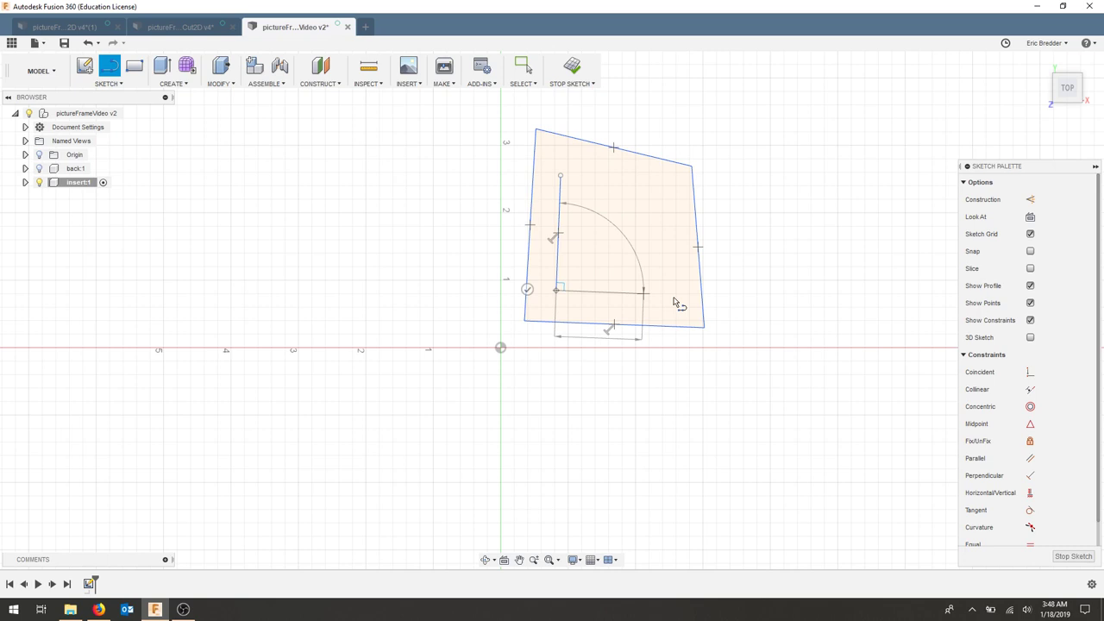
left_click(676, 293)
left_click(659, 190)
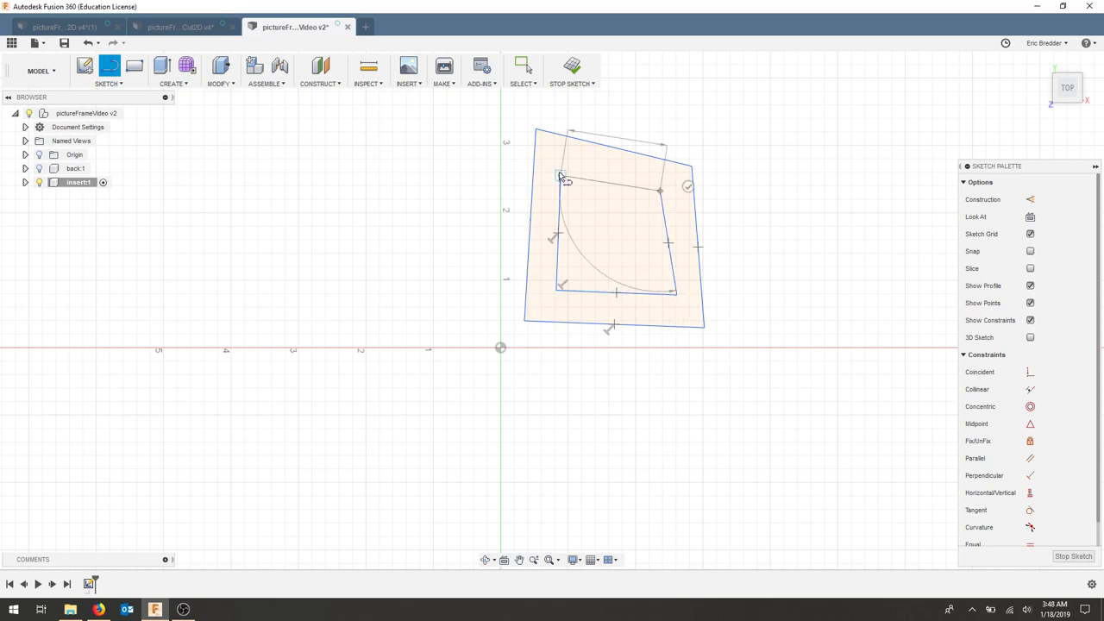
left_click(560, 176)
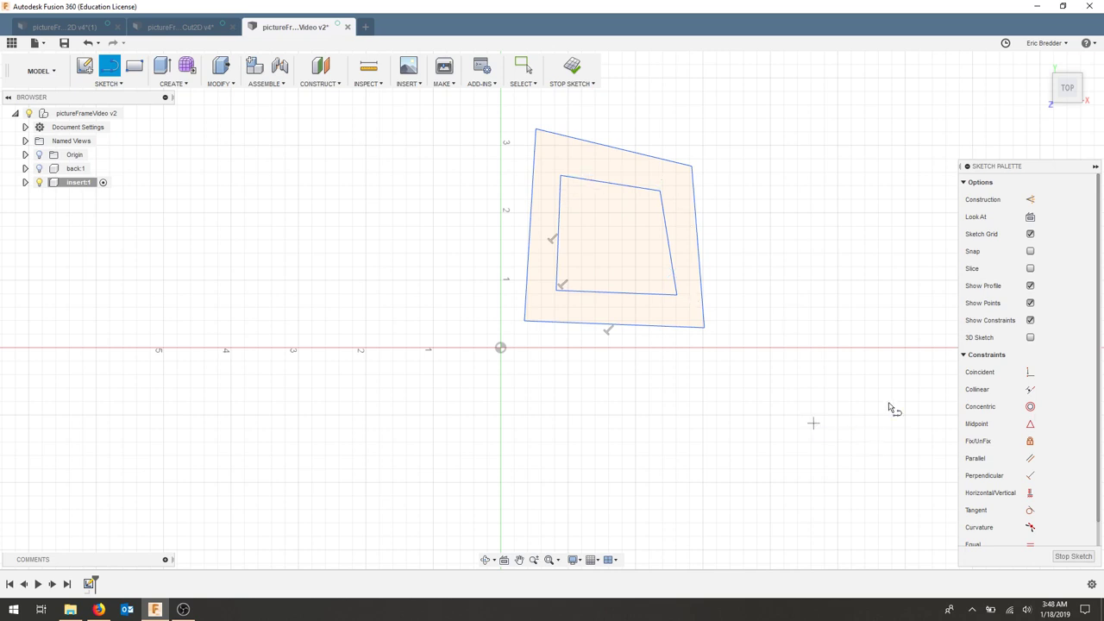
Step: Make the outer outline's edges perpendicular at its lower-right and upper-left corners
left_click(1029, 476)
left_click(702, 308)
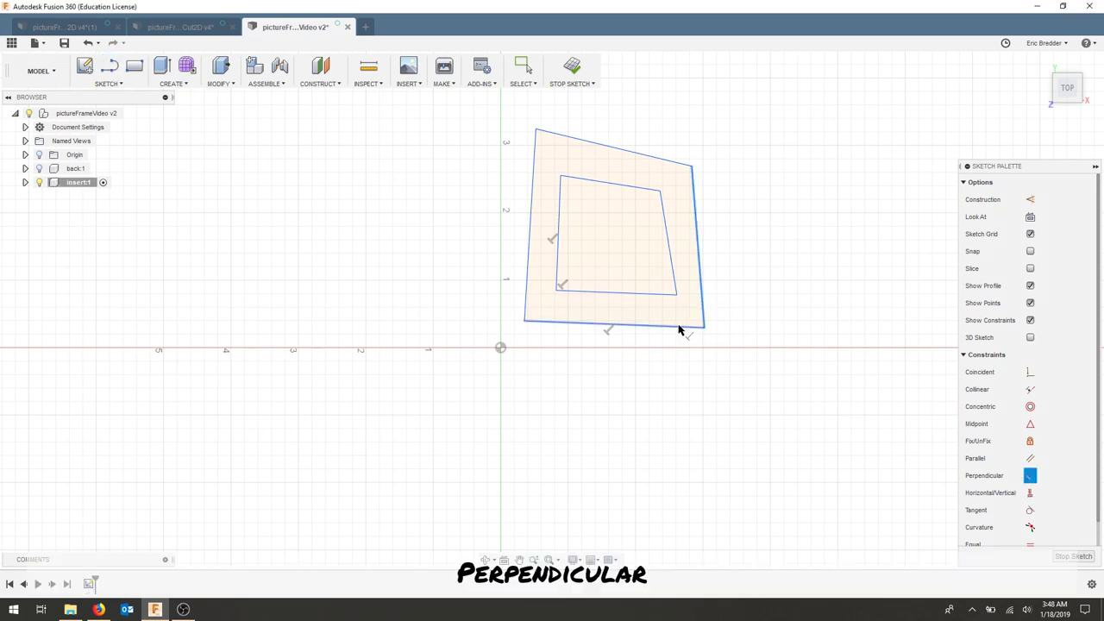
left_click(677, 326)
left_click(556, 138)
left_click(536, 158)
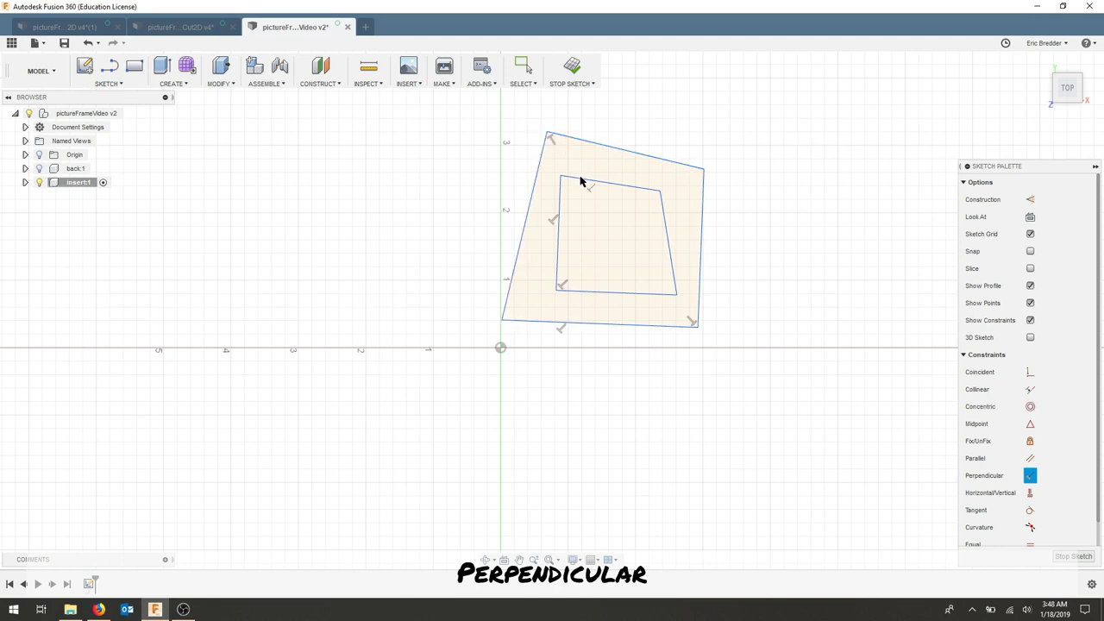
Step: Make the inner outline's edges perpendicular at its upper-left and lower-right corners
left_click(586, 183)
left_click(559, 205)
left_click(672, 258)
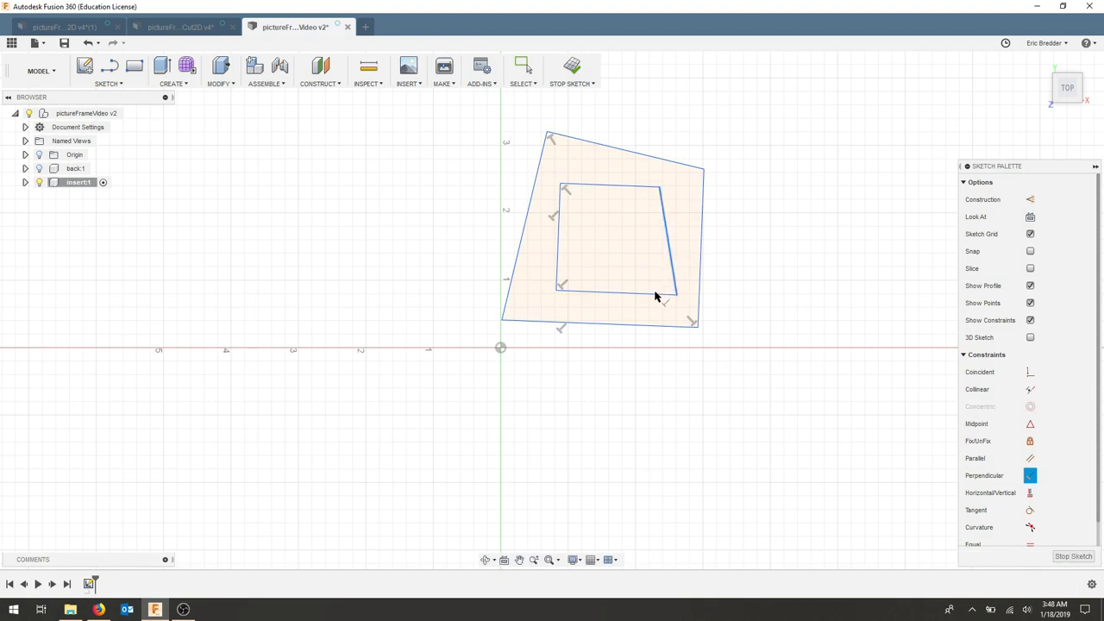
left_click(652, 294)
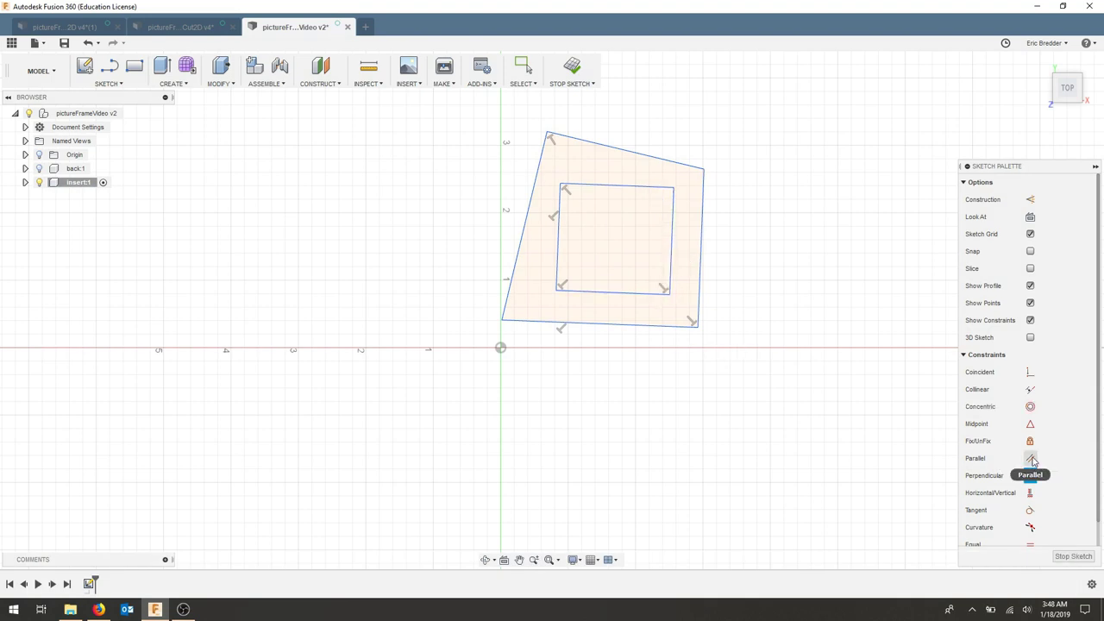
Step: Apply Horizontal/Vertical constraints to the outer outline's right and top edges, and try the same on the inner rectangle's top and right edges
left_click(1030, 494)
left_click(706, 235)
left_click(629, 154)
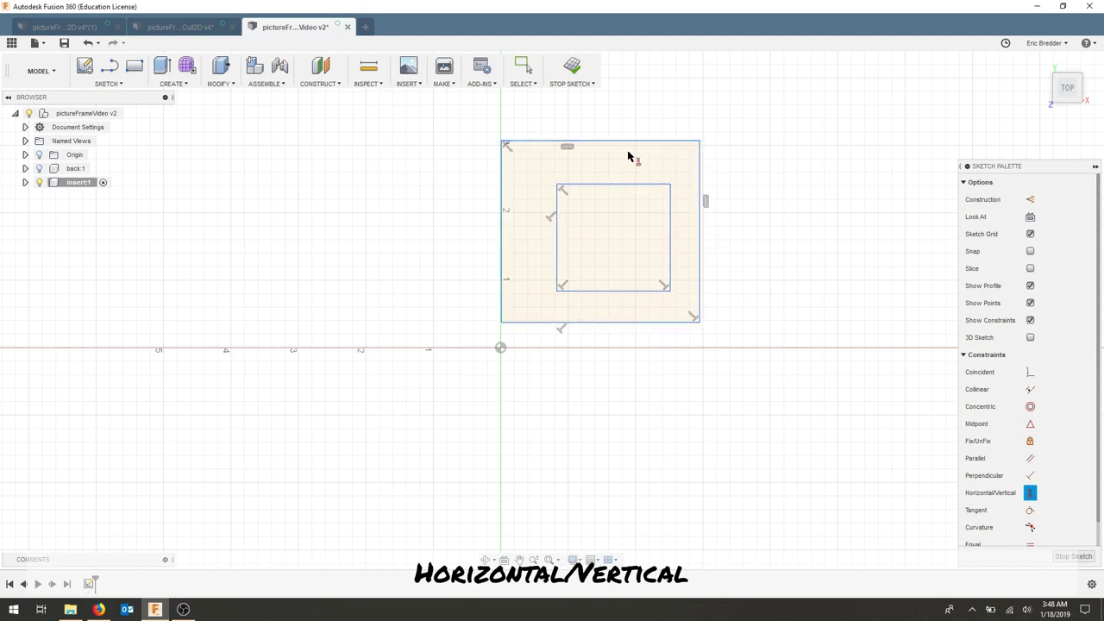
left_click(629, 185)
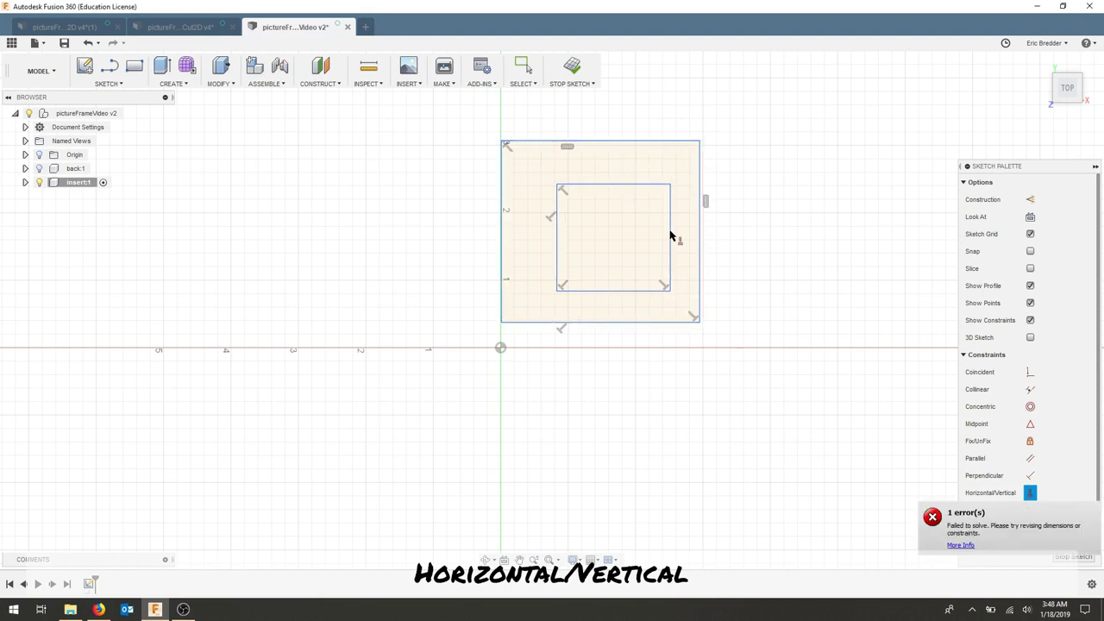
left_click(671, 263)
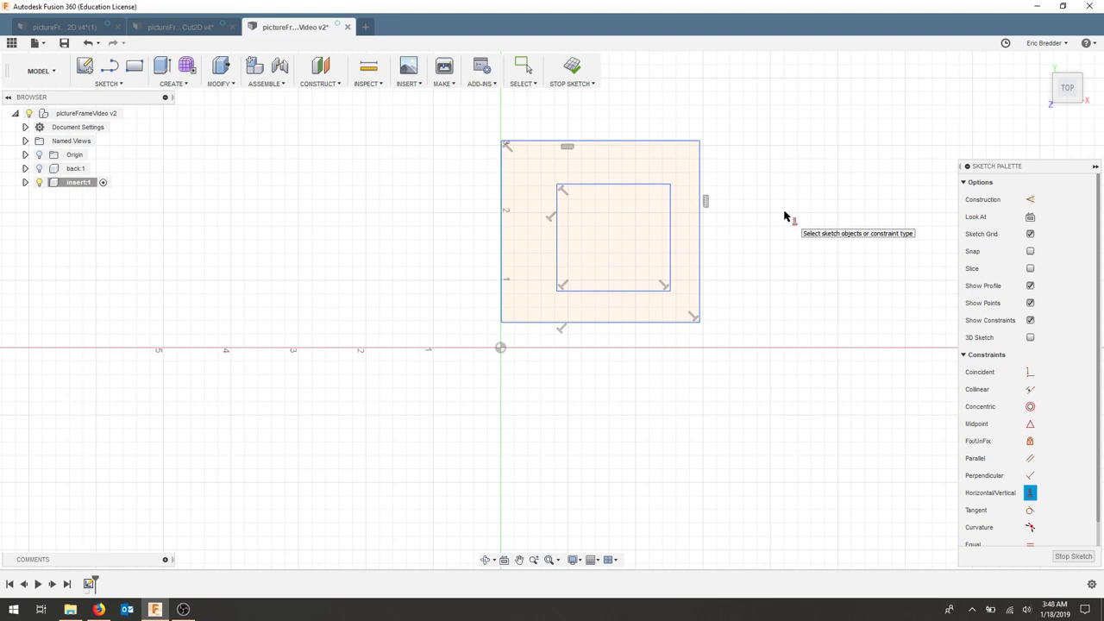
Step: Make the outer rectangle's lower-left corner coincident with the sketch origin
left_click(1028, 373)
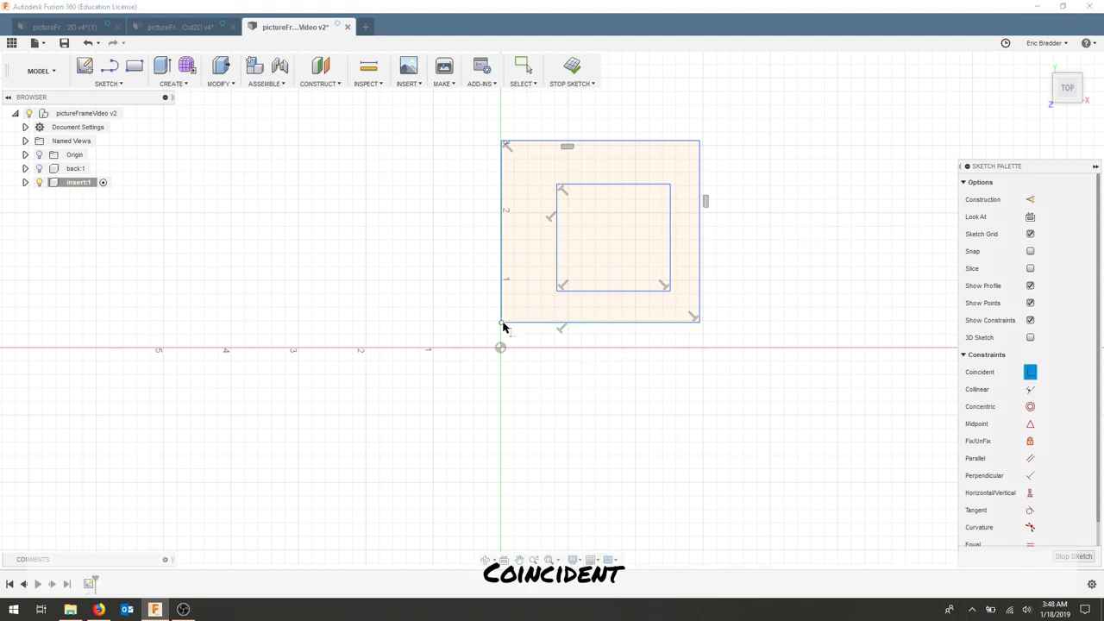
left_click(502, 323)
left_click(501, 347)
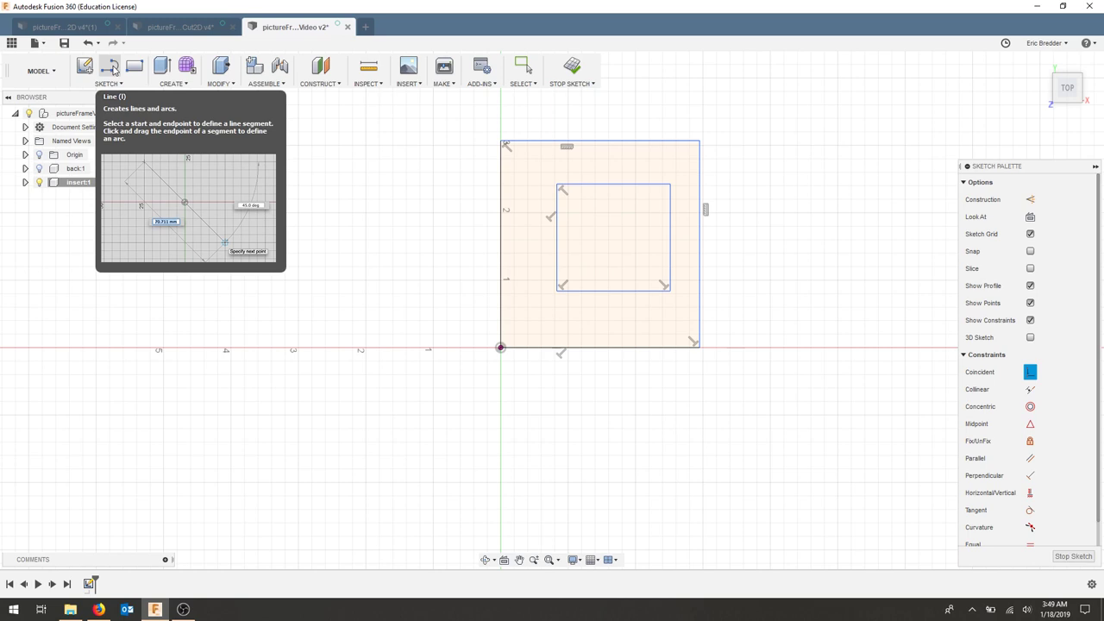
Step: Draw perpendicular lines from the inner rectangle's lower-left corner to the outer left edge and from its upper-left corner to the outer top edge
left_click(111, 68)
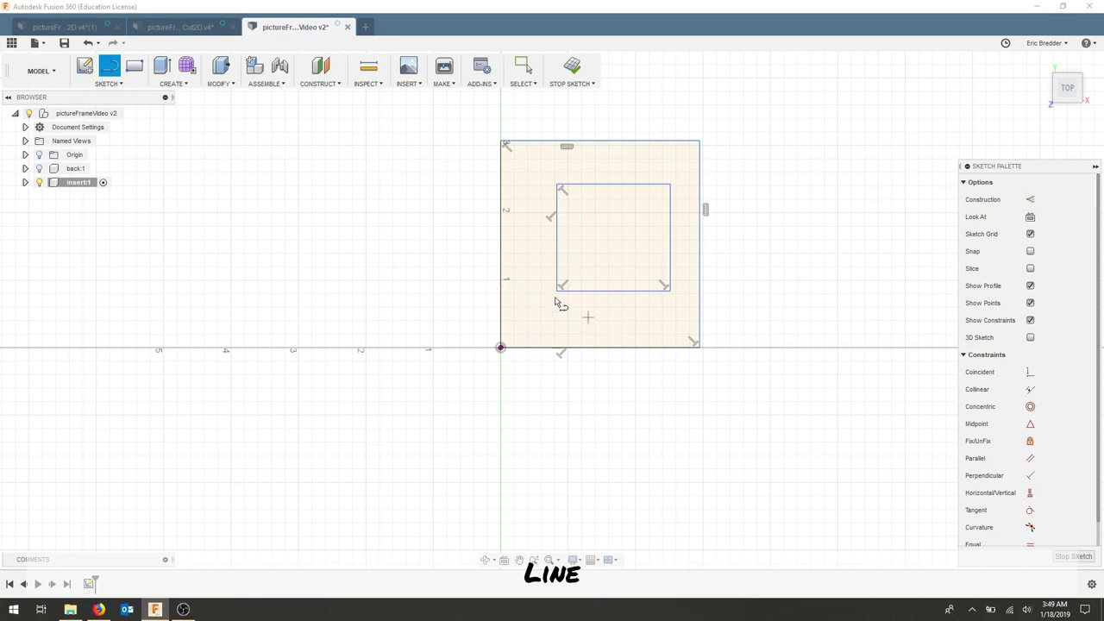
left_click_drag(559, 290, 503, 291)
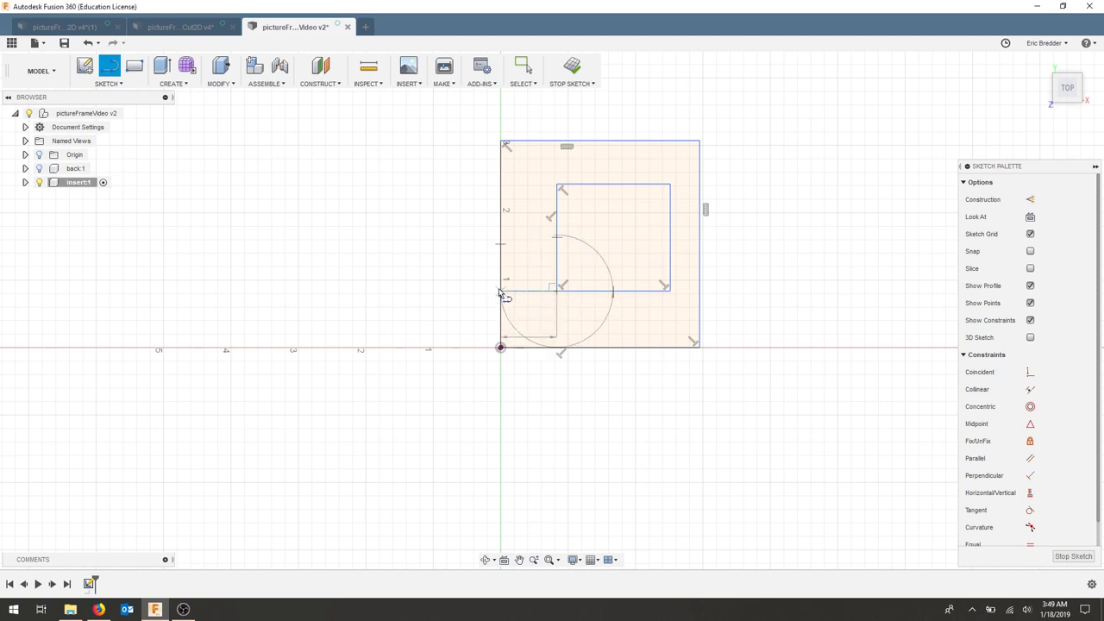
left_click(557, 184)
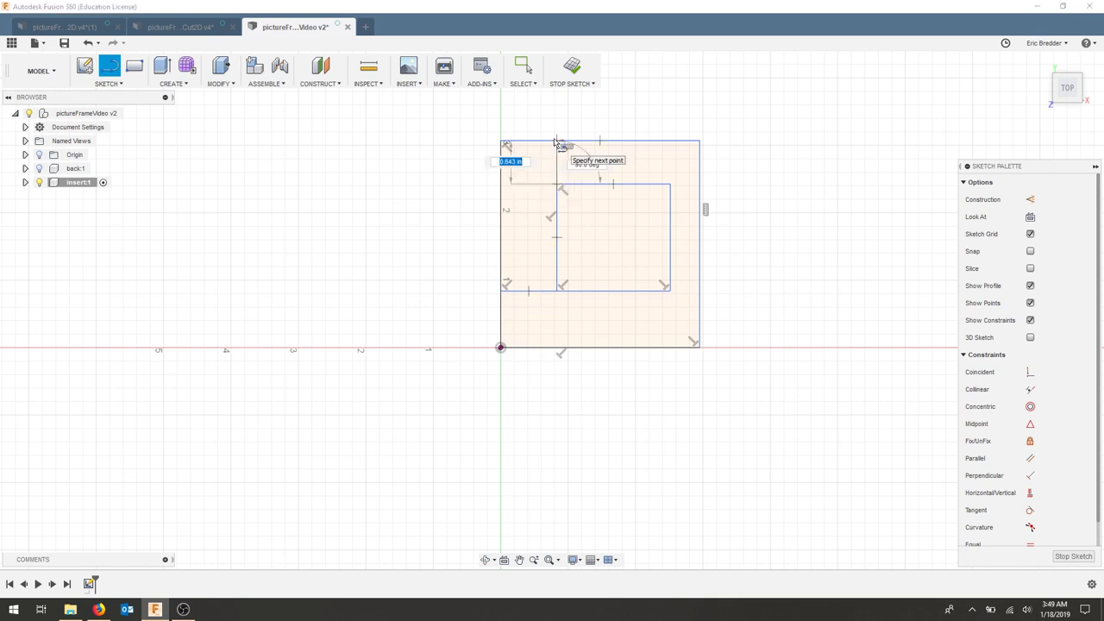
double_click(558, 141)
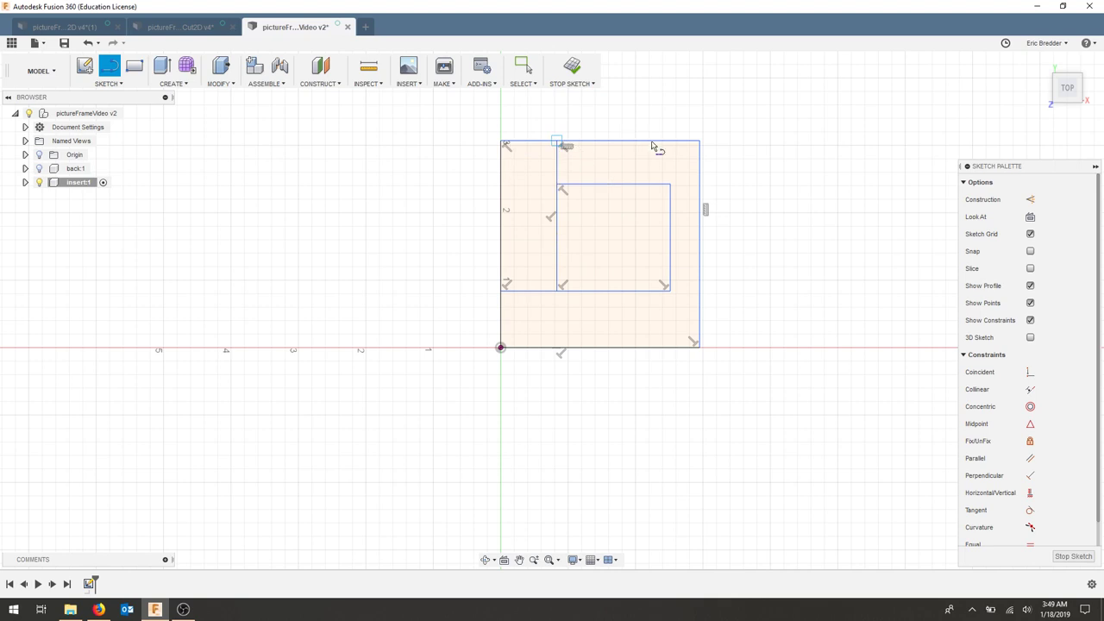
Step: Draw perpendicular lines from the inner rectangle's upper-right corner to the outer right edge and from its lower-right corner to the outer bottom edge
left_click(671, 185)
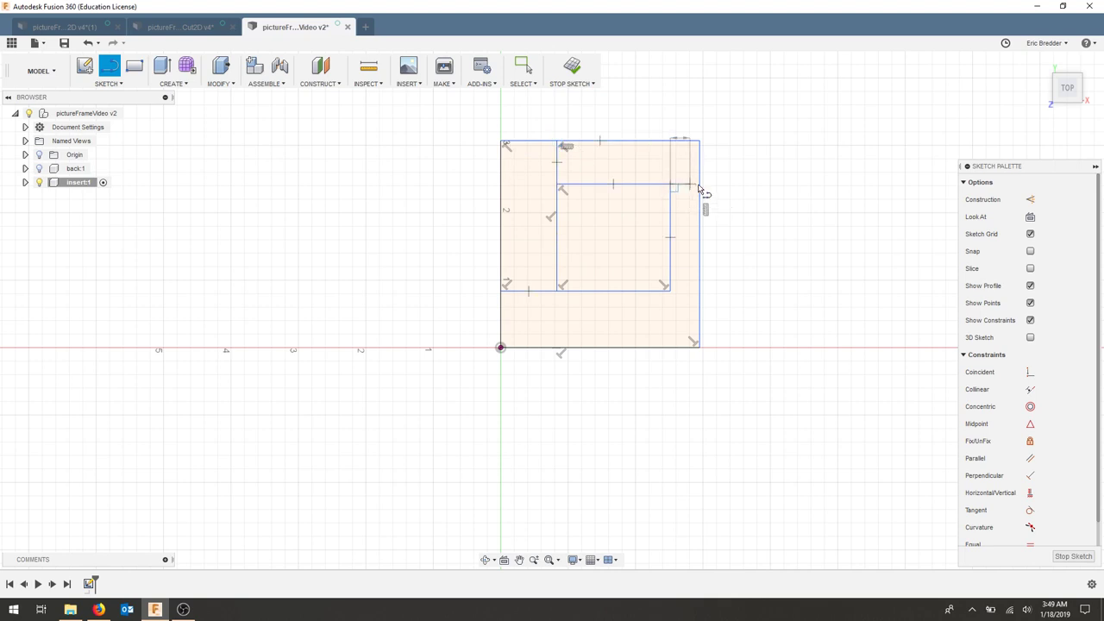
double_click(701, 185)
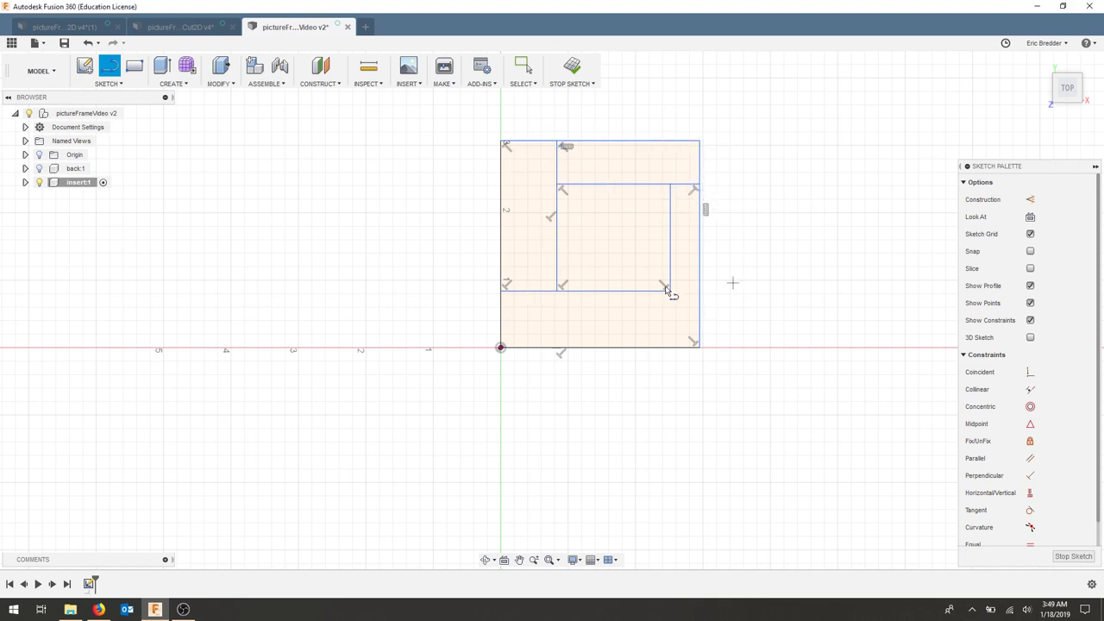
left_click(672, 292)
double_click(670, 348)
key("x")
key("Escape")
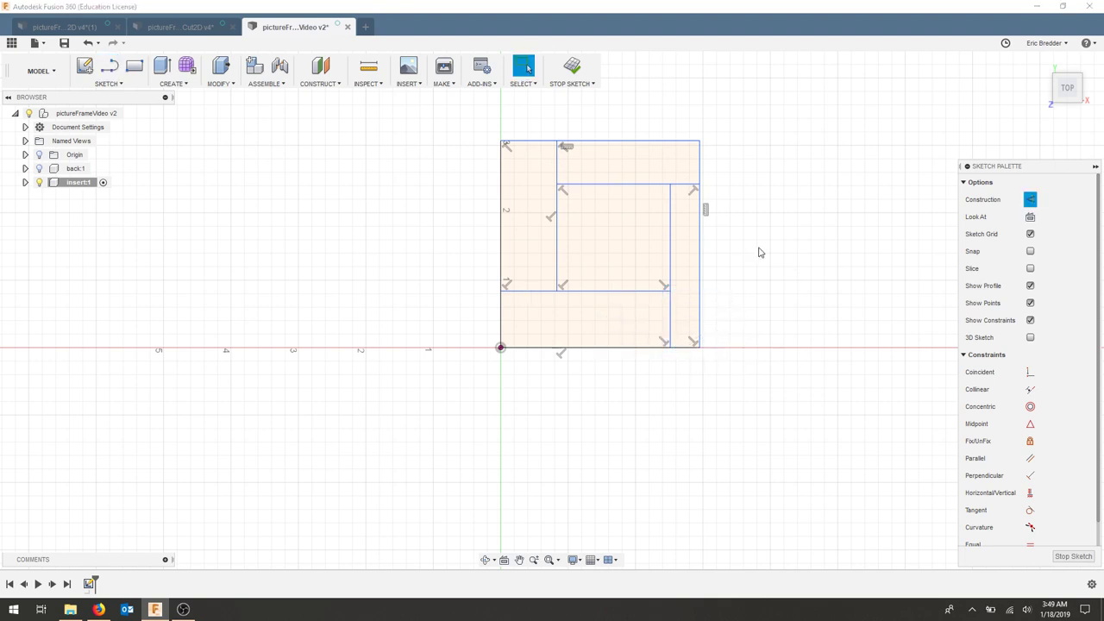
Step: Convert the four lines connecting the inner and outer rectangles to construction lines
left_click(1031, 200)
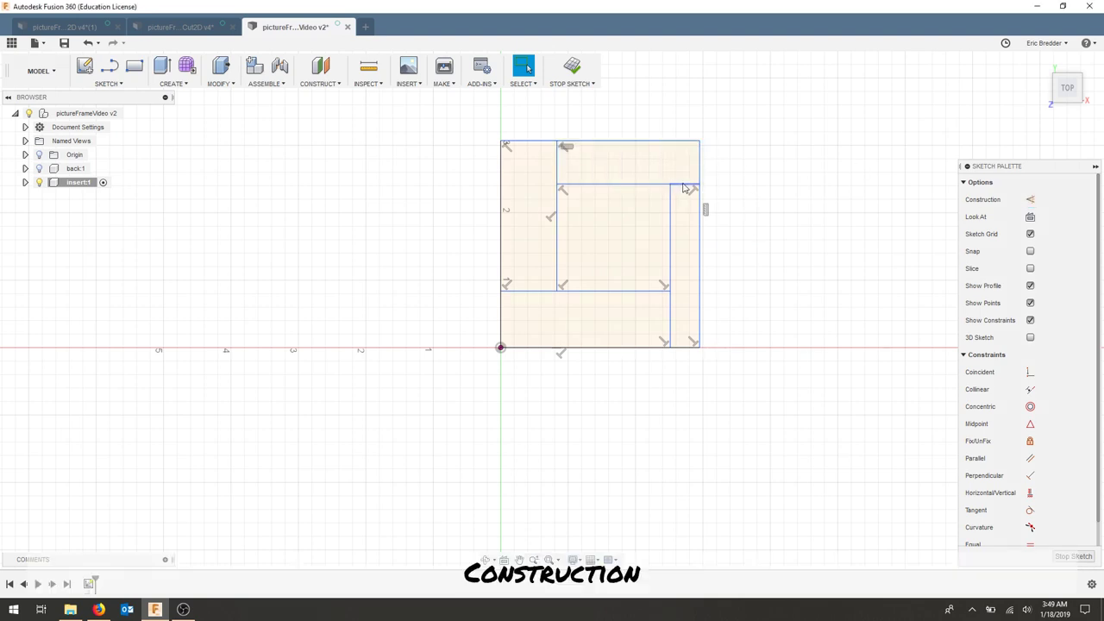
left_click(645, 157)
left_click(1029, 199)
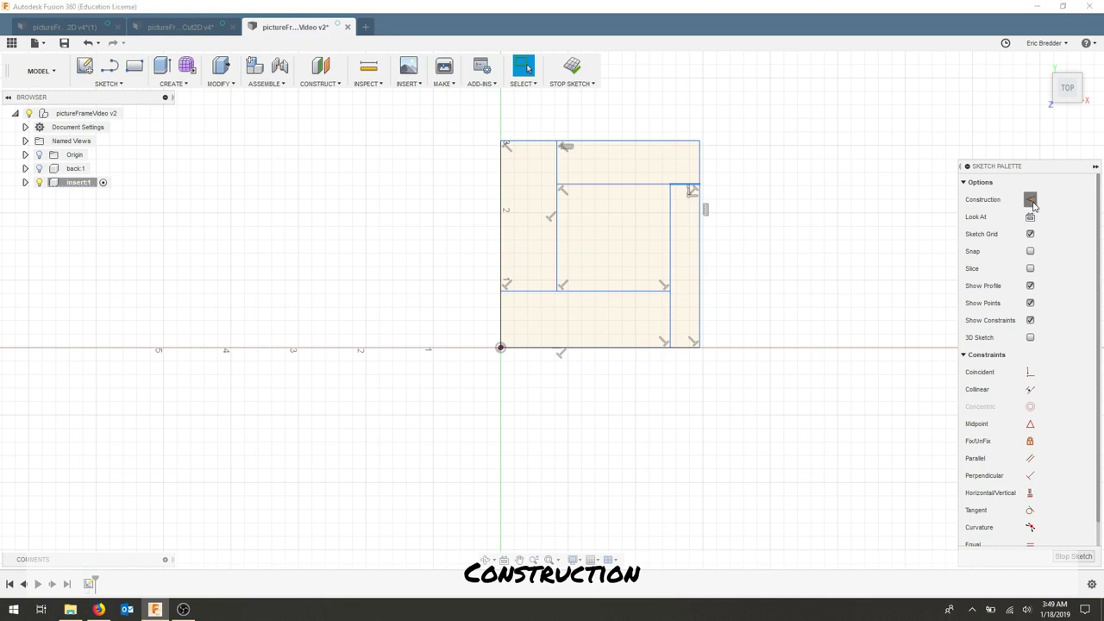
left_click(557, 164)
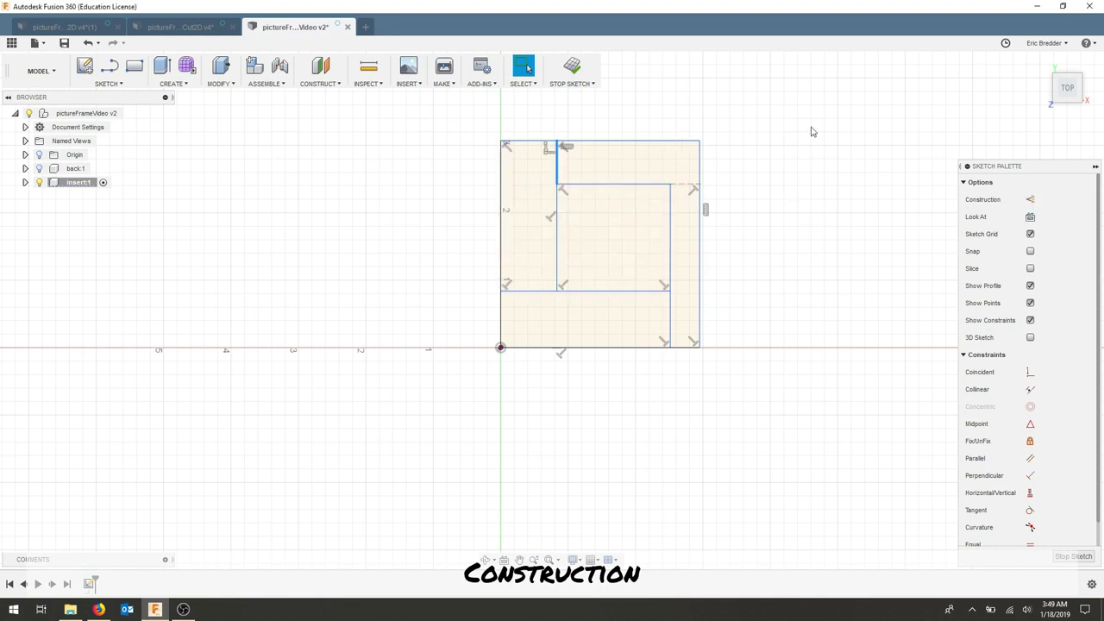
left_click(1030, 200)
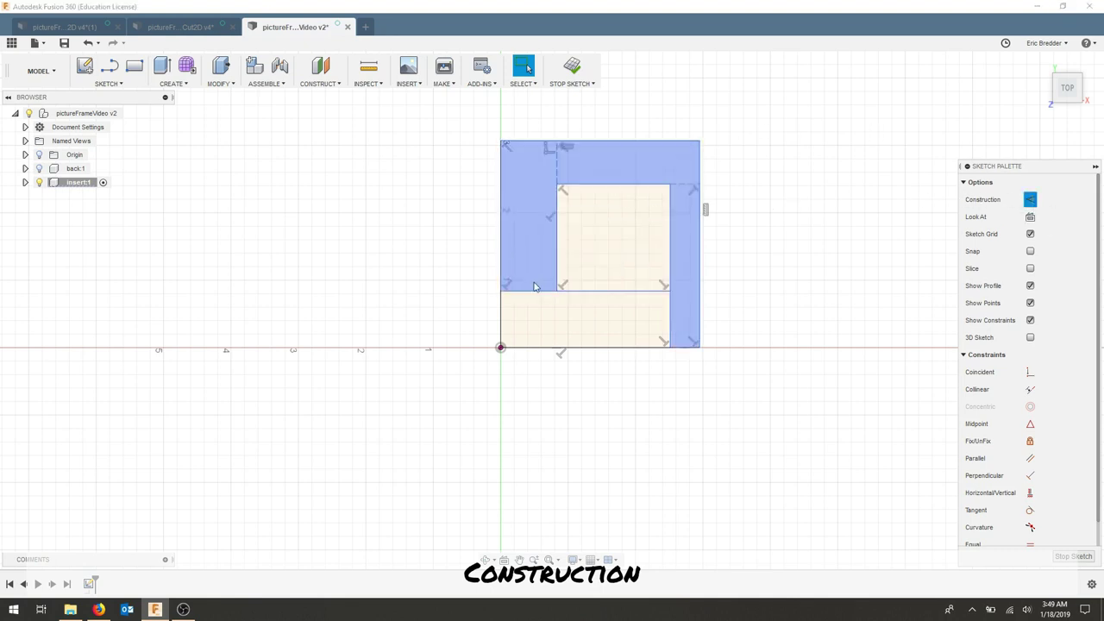
left_click(1030, 199)
left_click(671, 316)
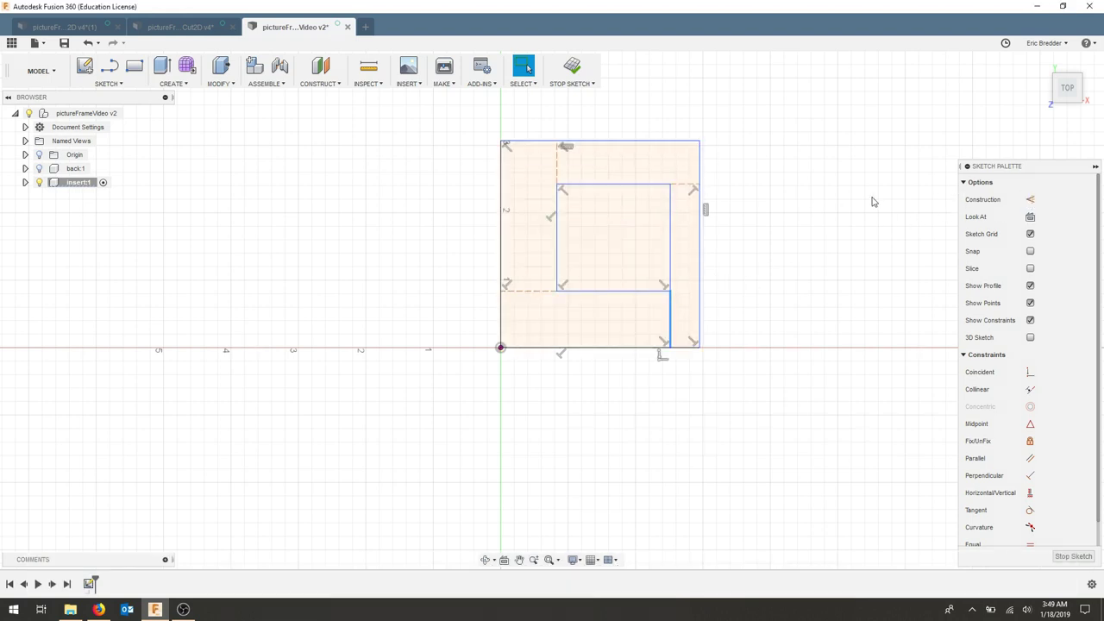
left_click(1031, 202)
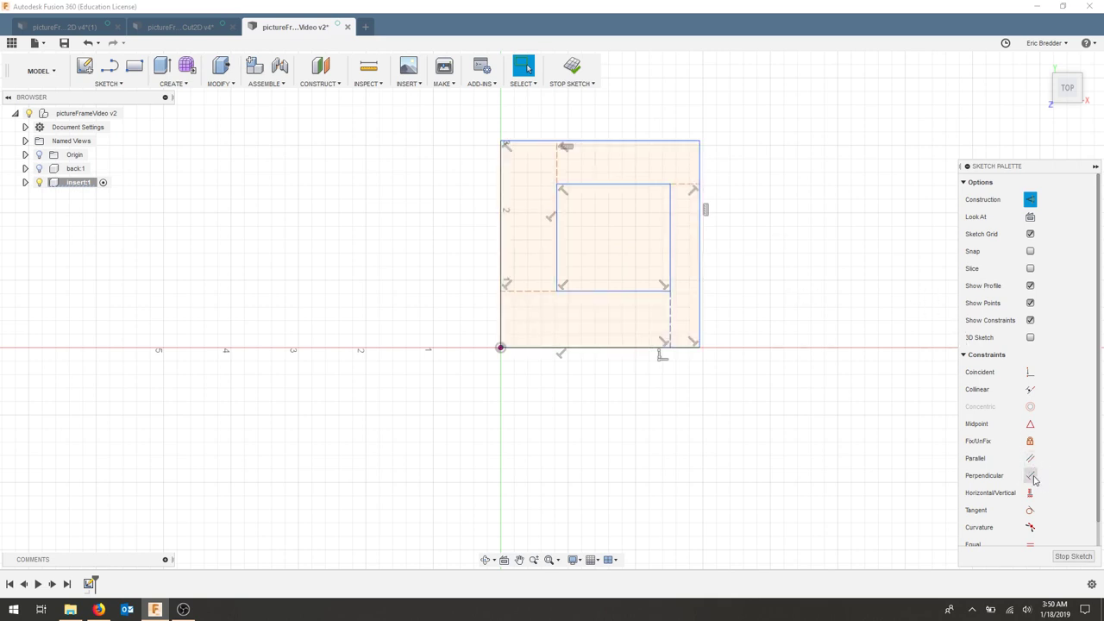
Step: Constrain the two horizontal construction lines equal to each other and the two vertical construction lines equal to each other
scroll(1071, 469, "down", 1)
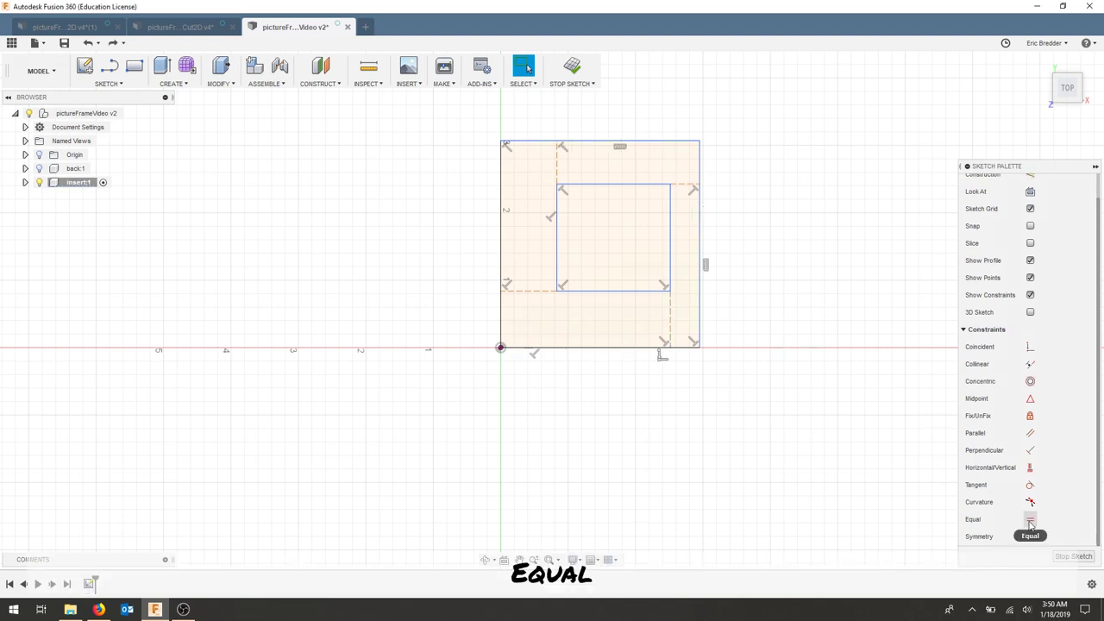
left_click(1030, 521)
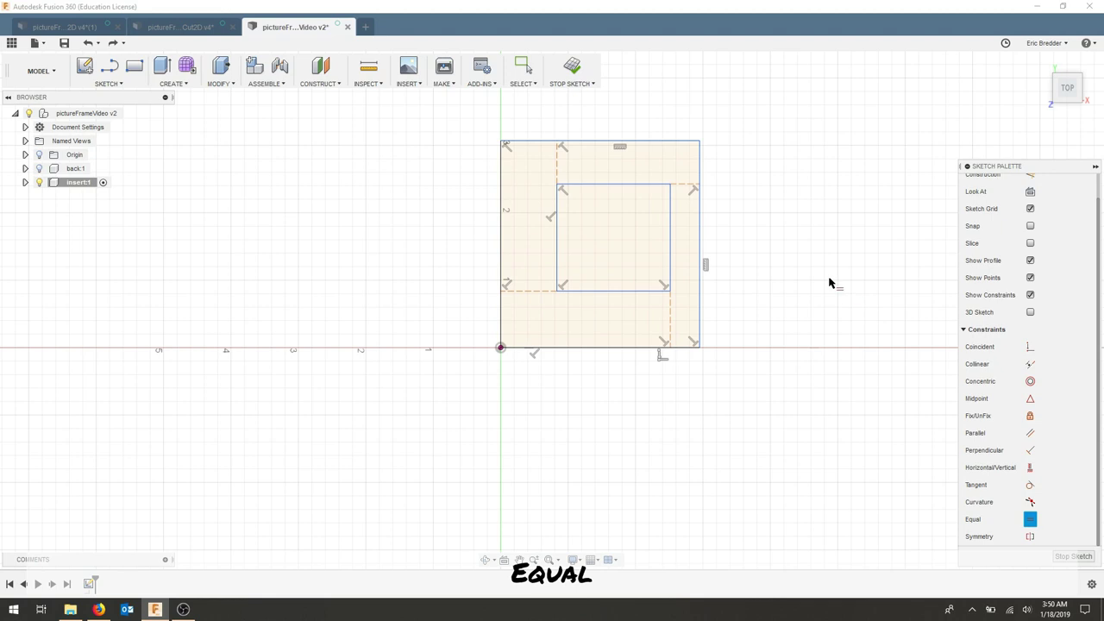
left_click(534, 293)
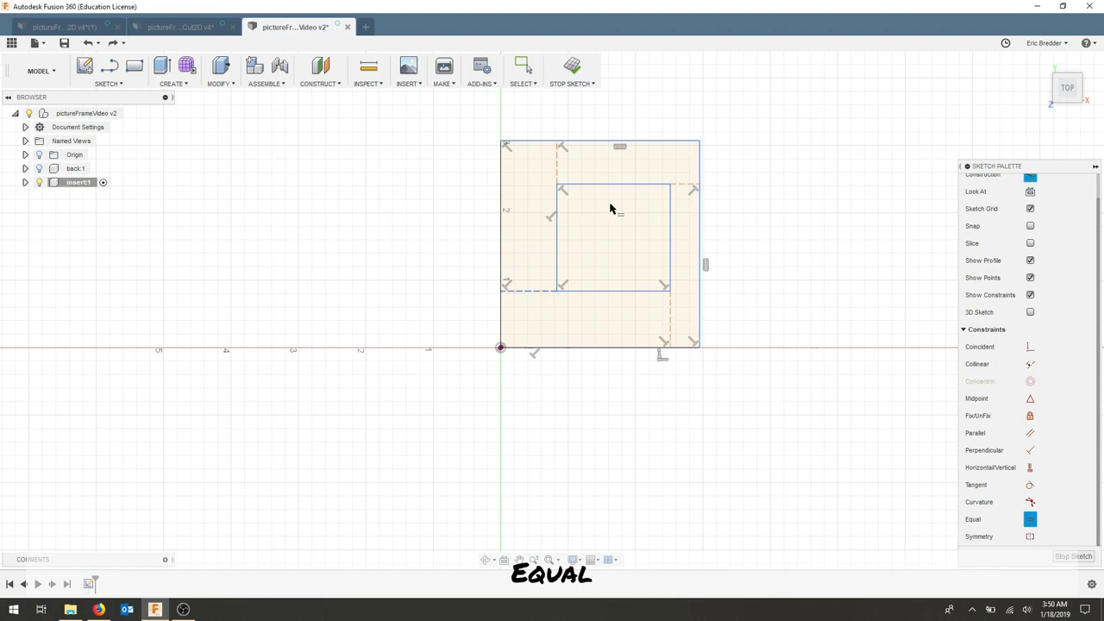
left_click(682, 186)
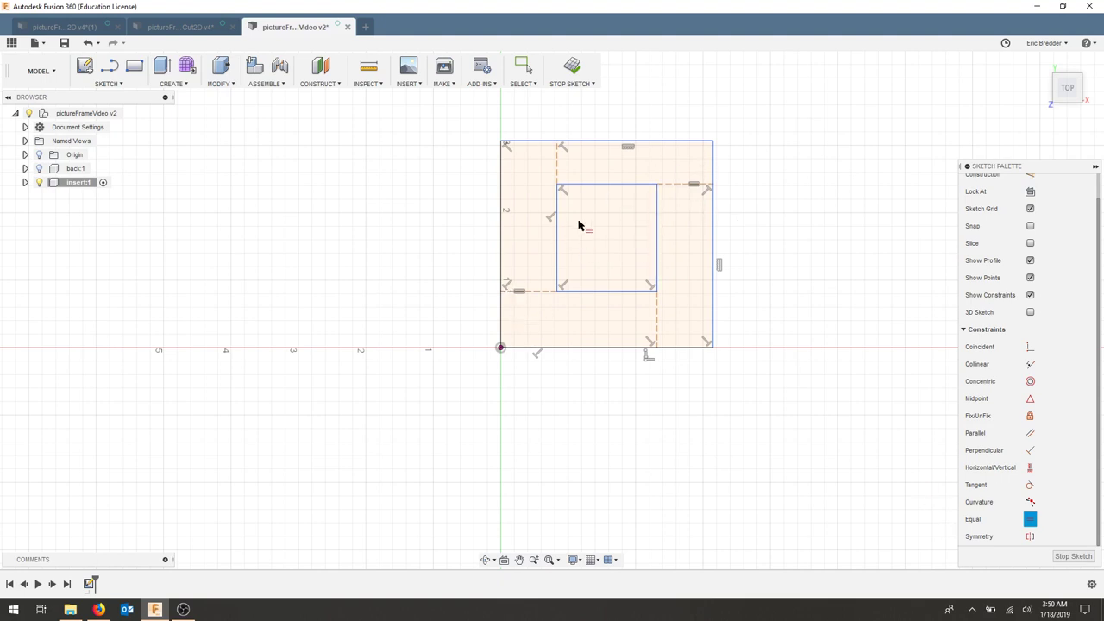
left_click(559, 170)
left_click(666, 321)
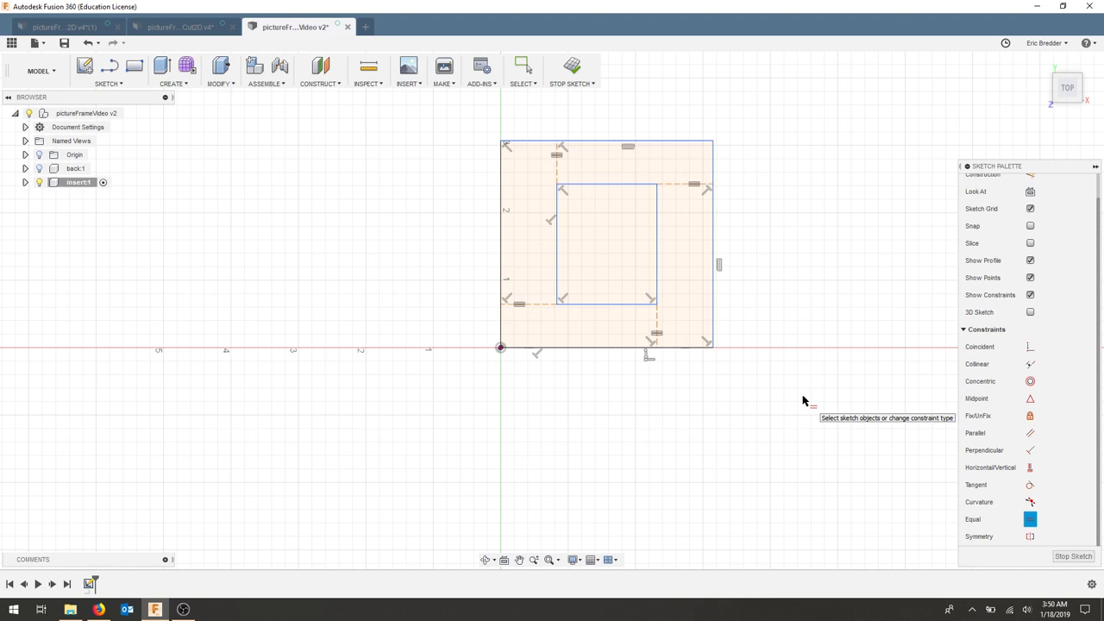
Step: Dimension the outer rectangle of the insert to 3 wide and 4 high
key("d")
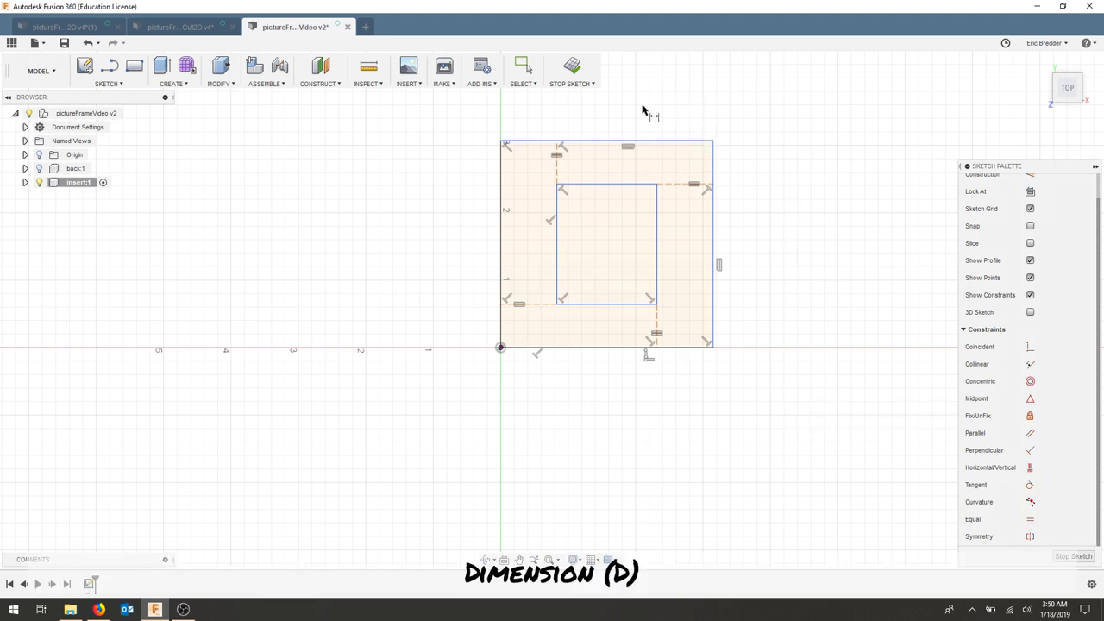
left_click(609, 142)
left_click(656, 110)
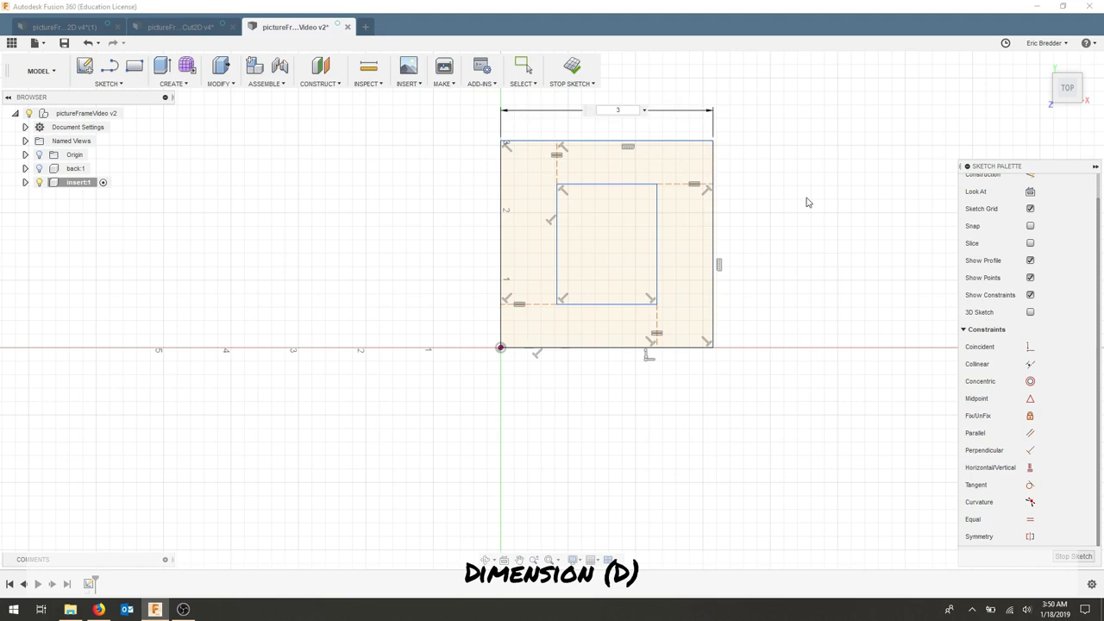
type("3")
key("Return")
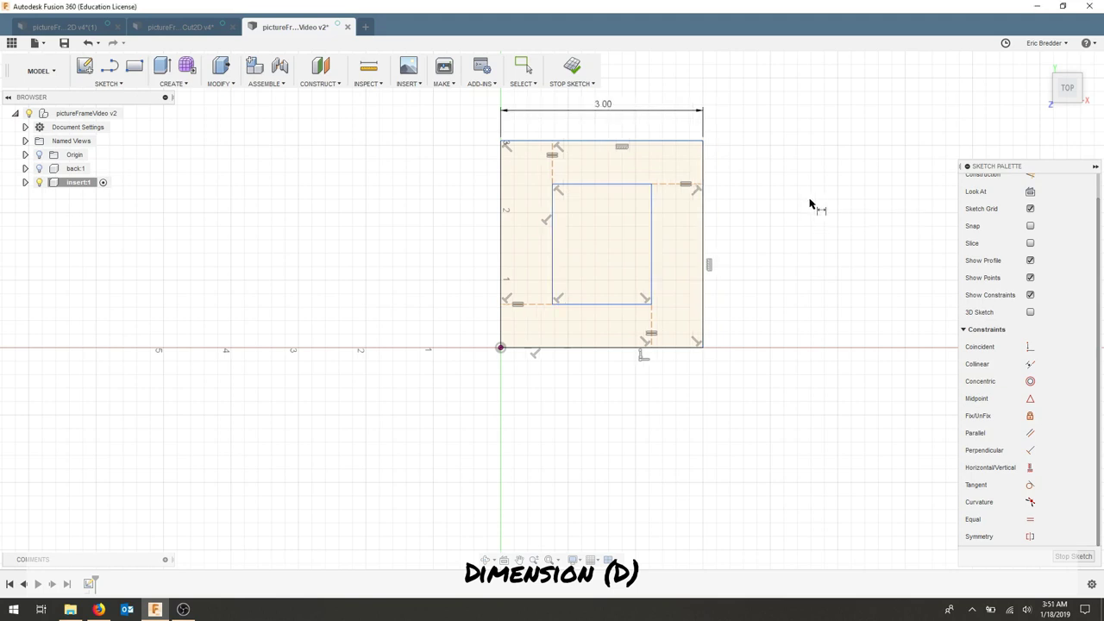
left_click(704, 233)
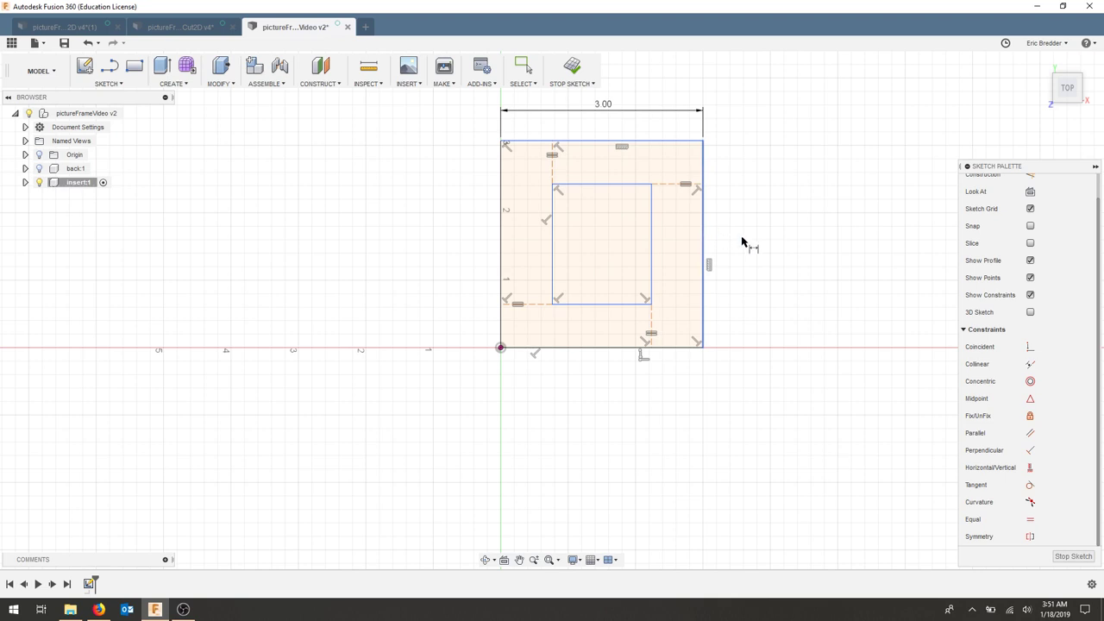
left_click(733, 245)
type("4")
key("Return")
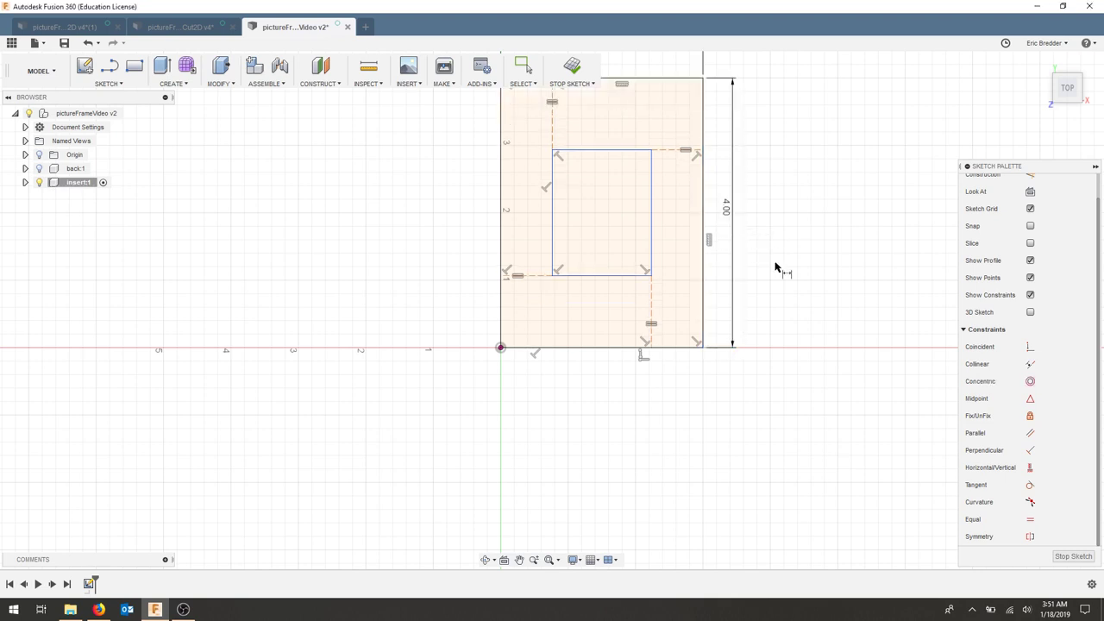
Step: Dimension the inner rectangle of the insert to 2.75 wide and 3.75 high
left_click(610, 152)
left_click(610, 172)
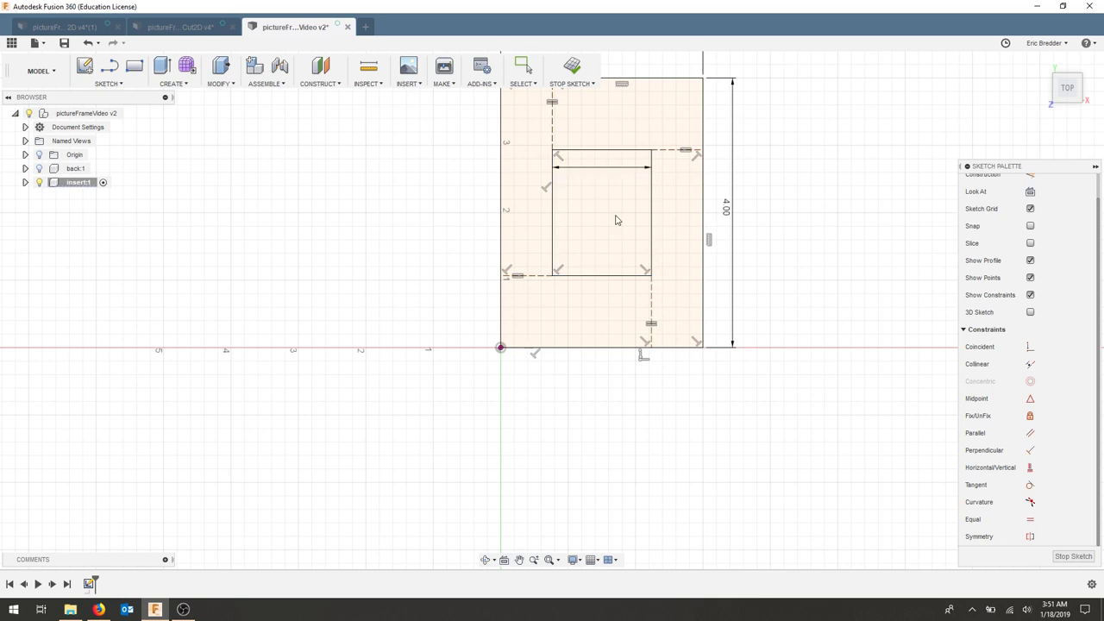
type("2")
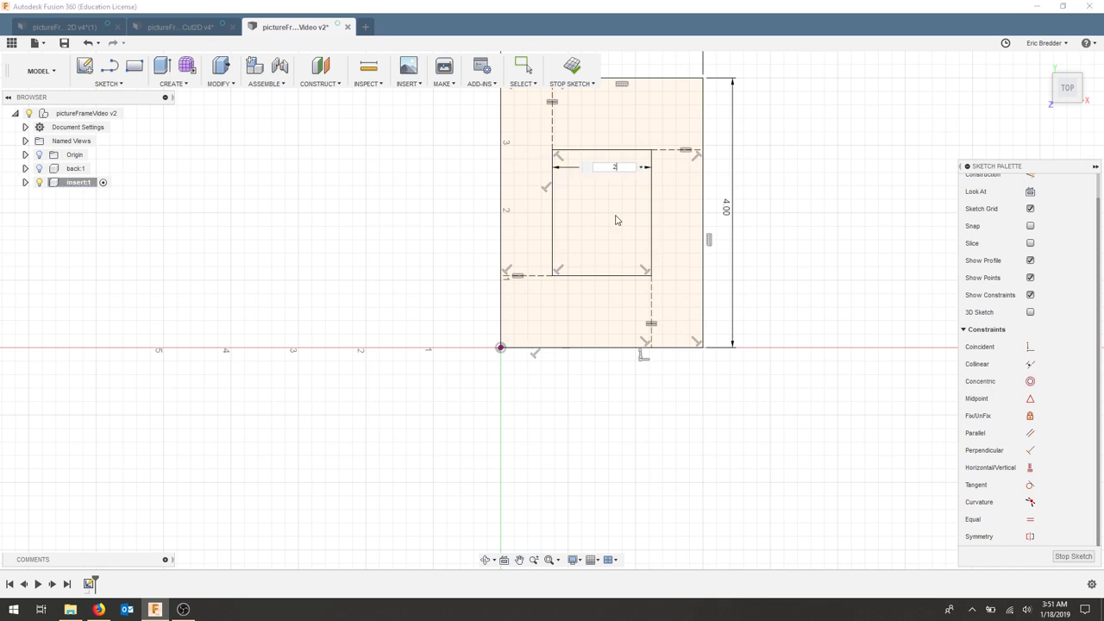
type(".75")
key("Return")
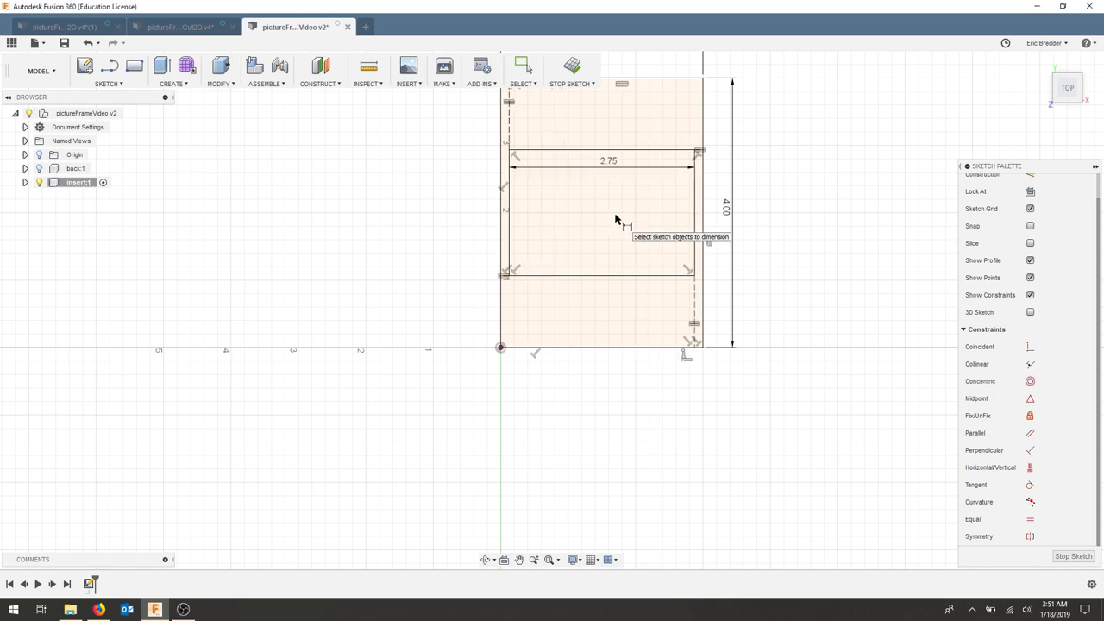
left_click(695, 222)
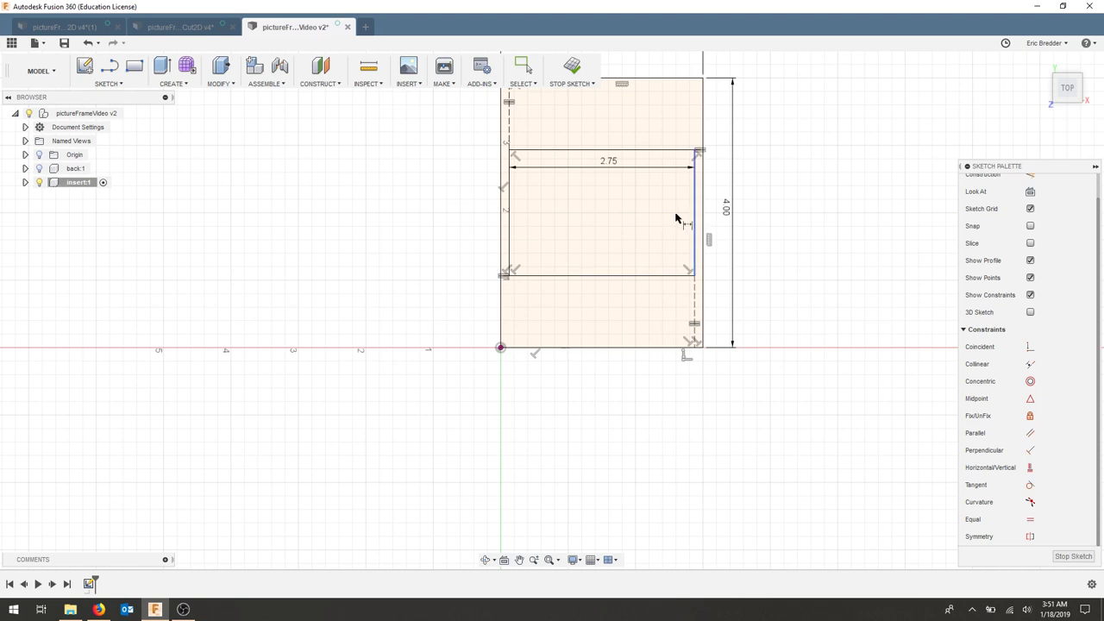
left_click(667, 226)
type("3.75")
key("Return")
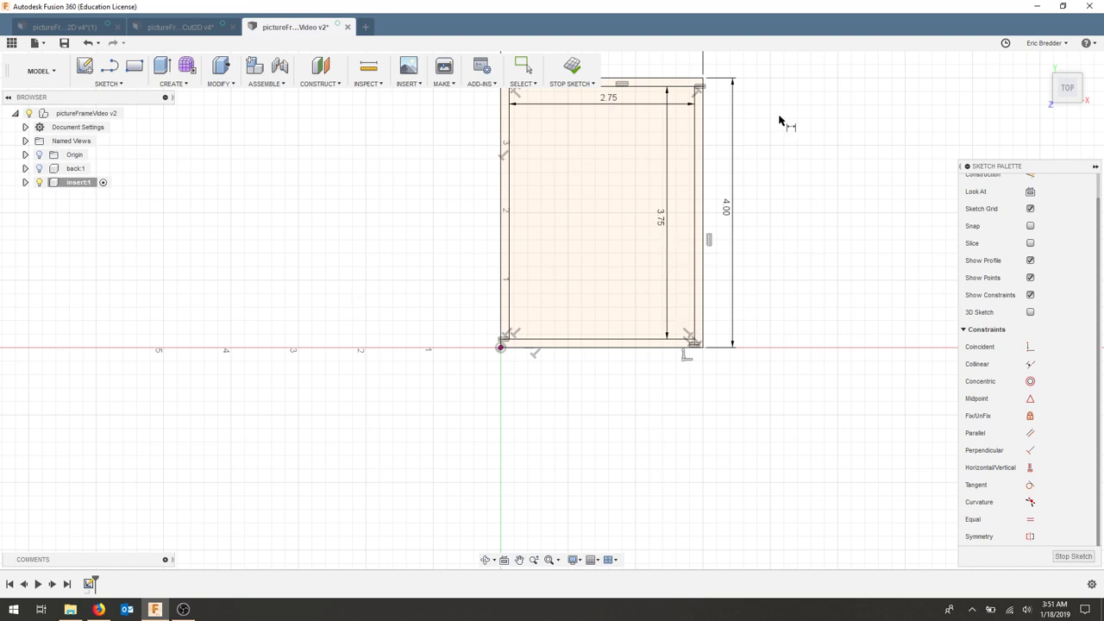
middle_click_drag(806, 200, 776, 264)
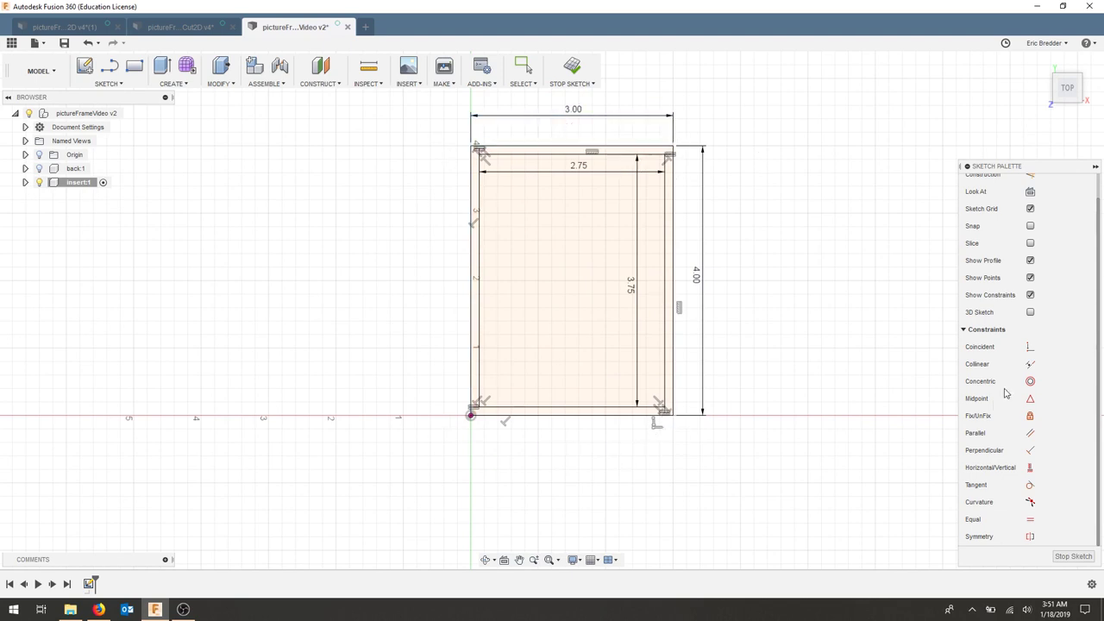
Step: Check the finished insert in the pictureFrame_laserCut2D v4 design and return to the pictureFrameVideo sketch
scroll(1007, 394, "up", 1)
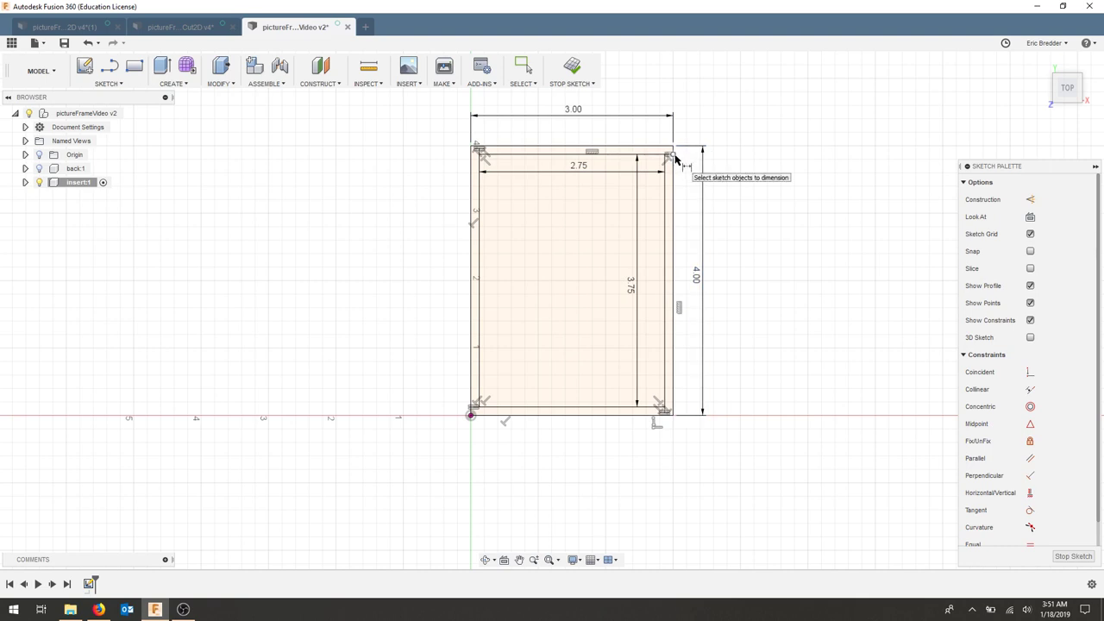
left_click(182, 27)
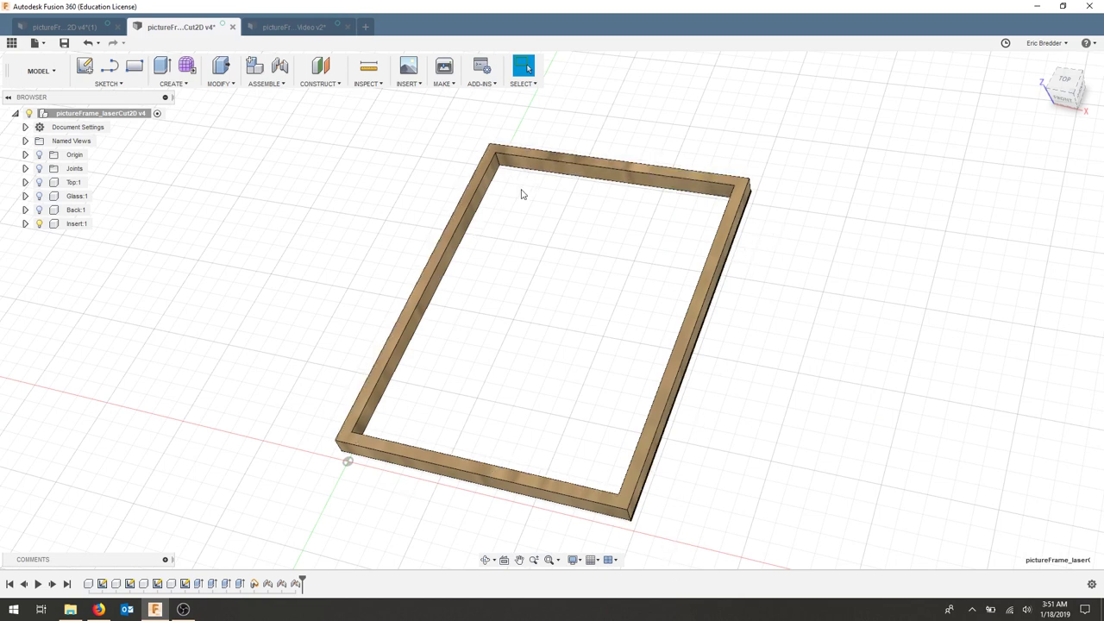
left_click(297, 29)
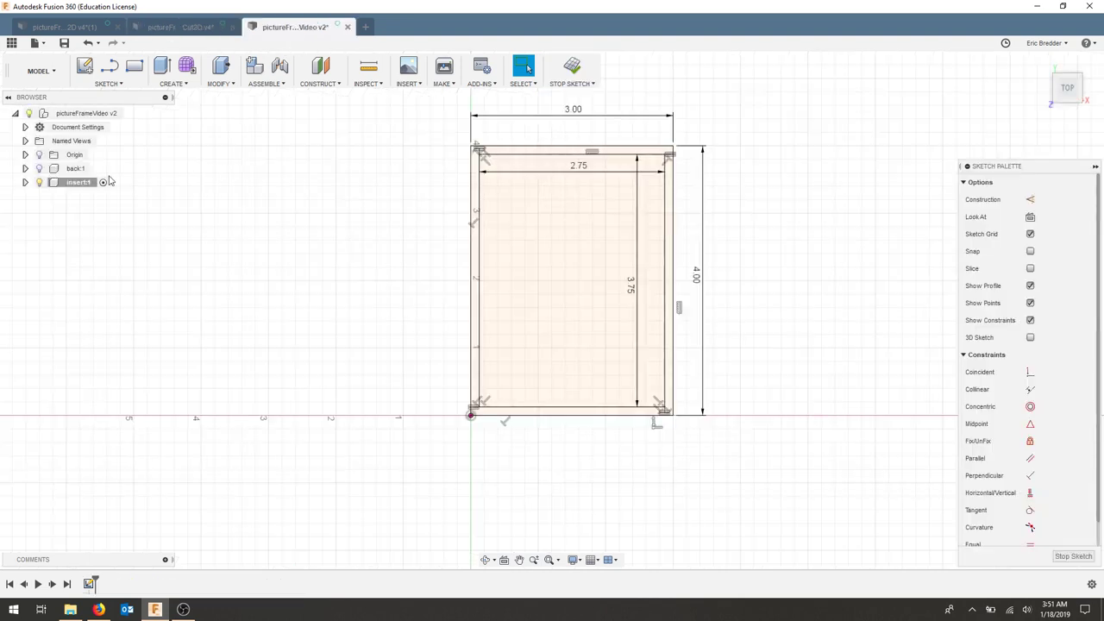
Step: Save the design as a new version with the description User Saved and finish the insert sketch
left_click(64, 43)
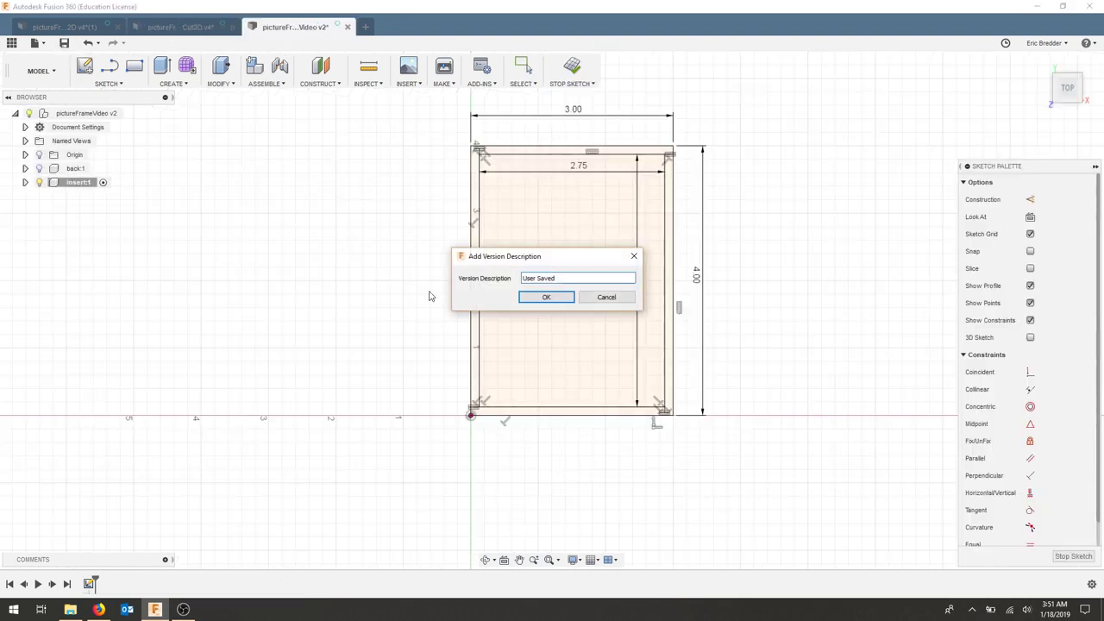
left_click(546, 296)
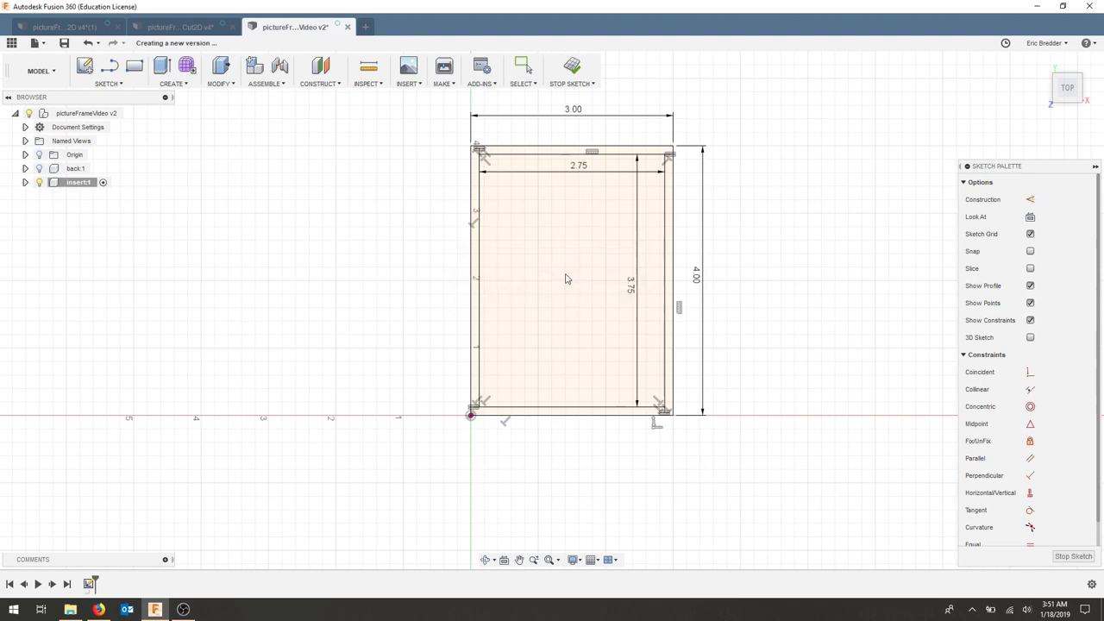
left_click(572, 66)
Step: Switch to the 2D copy of the laser-cut frame design and examine the Glass component alone, comparing it with the 3D version
left_click(65, 26)
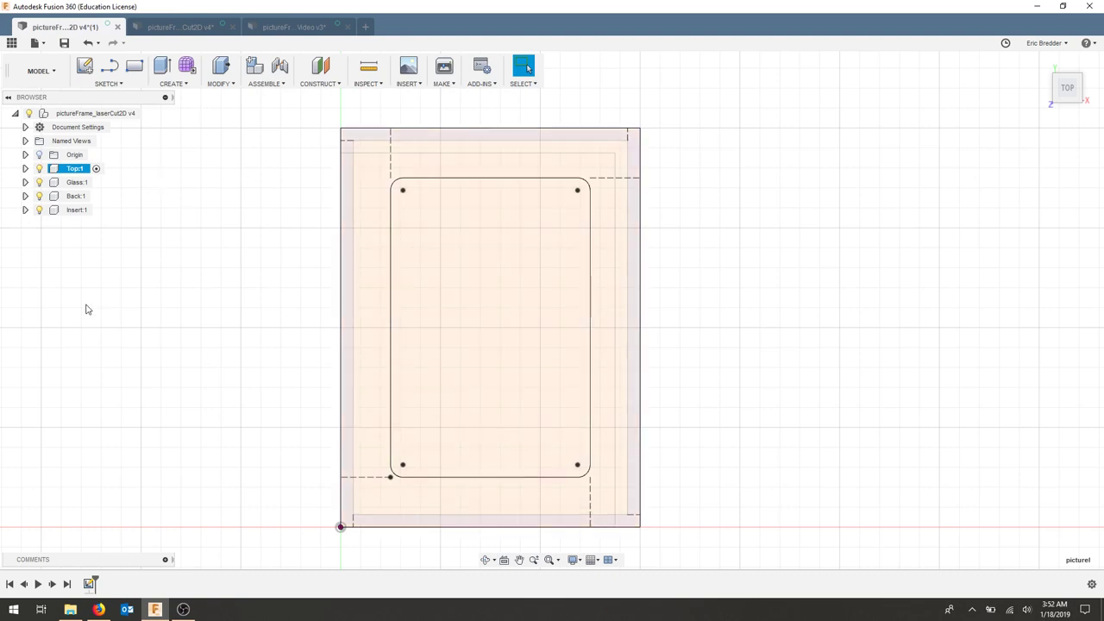
left_click(76, 182)
left_click(53, 210, "ctrl")
left_click(38, 168)
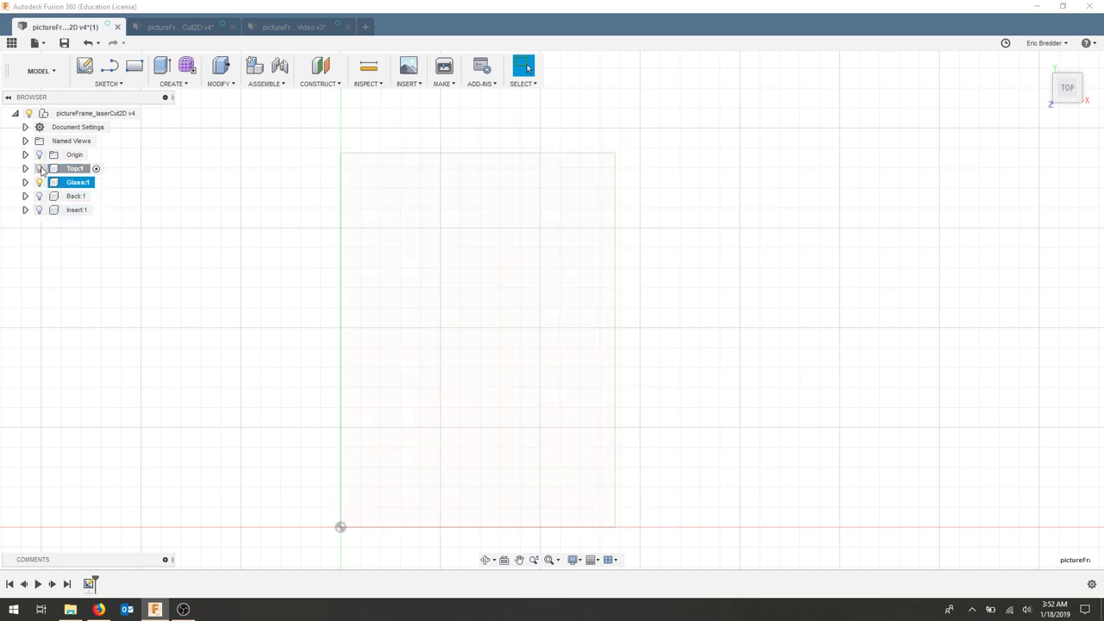
double_click(93, 182)
key("Escape")
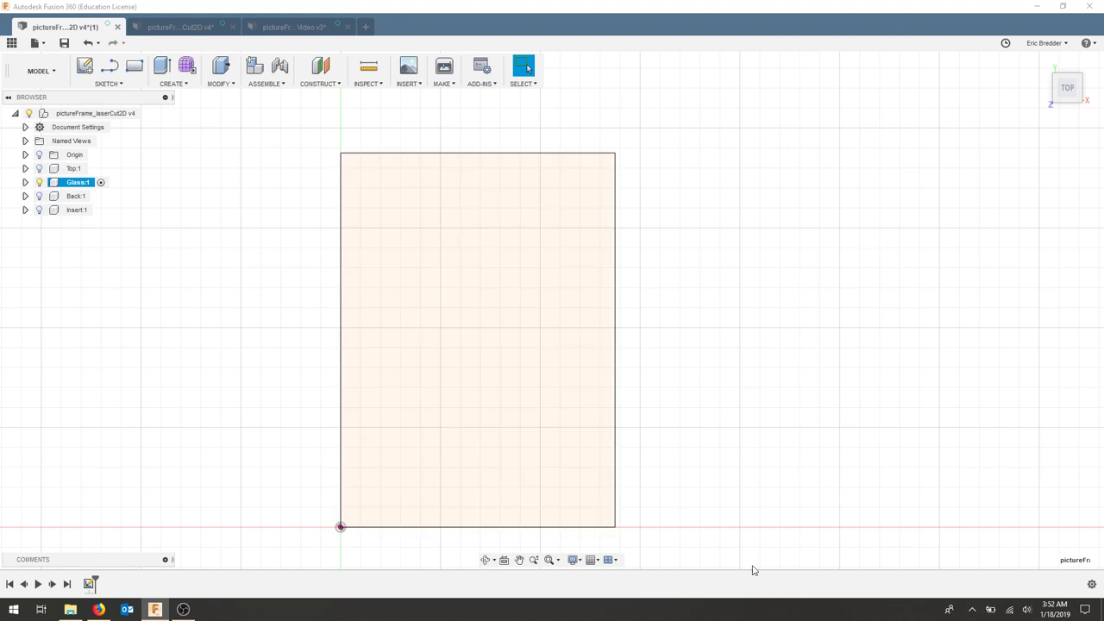
left_click(184, 28)
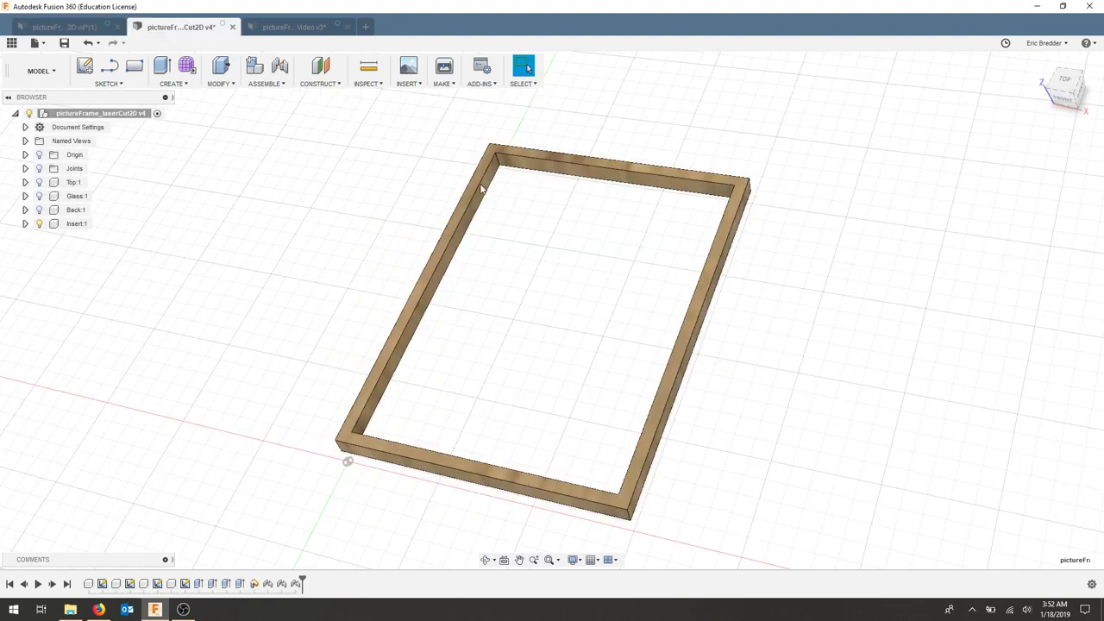
left_click(77, 25)
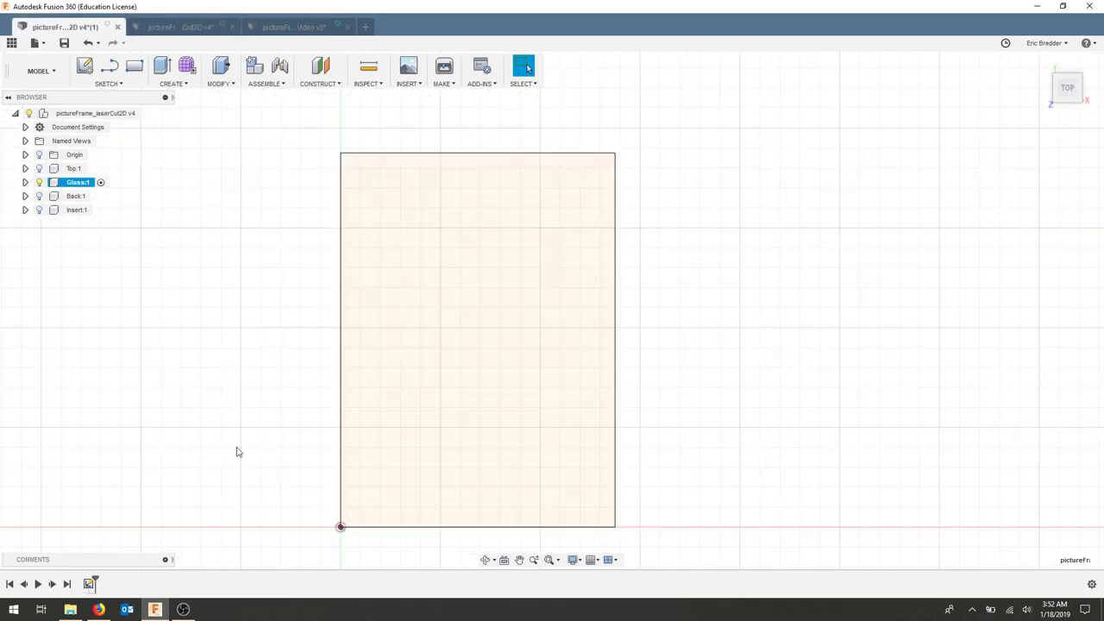
Step: Hide the Glass component, show the Top component and make it the active one
left_click(70, 169, "ctrl")
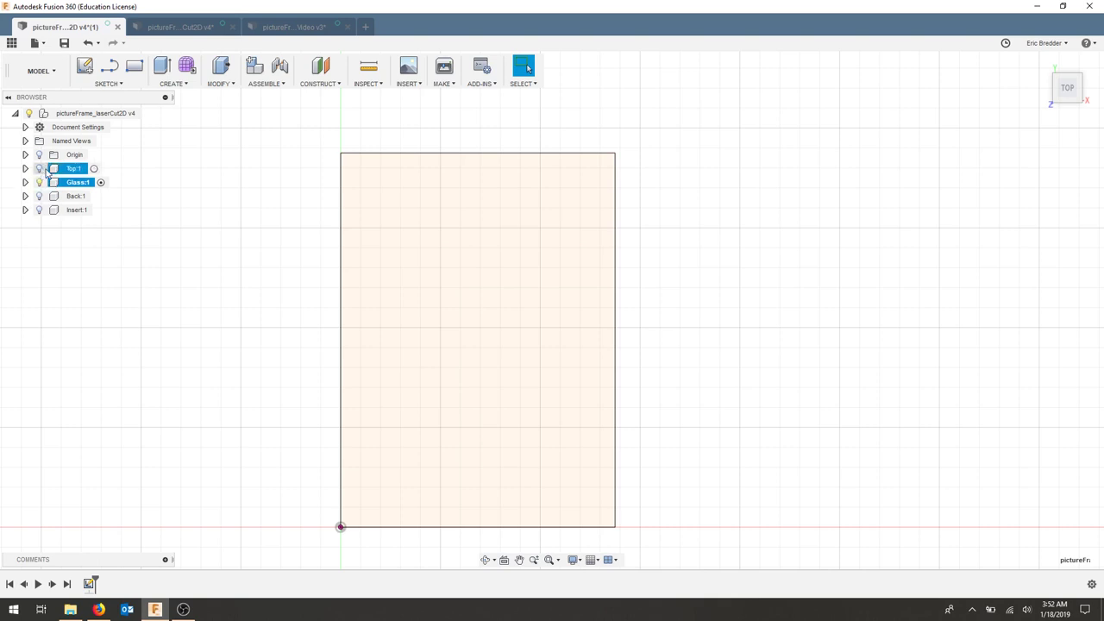
key("v")
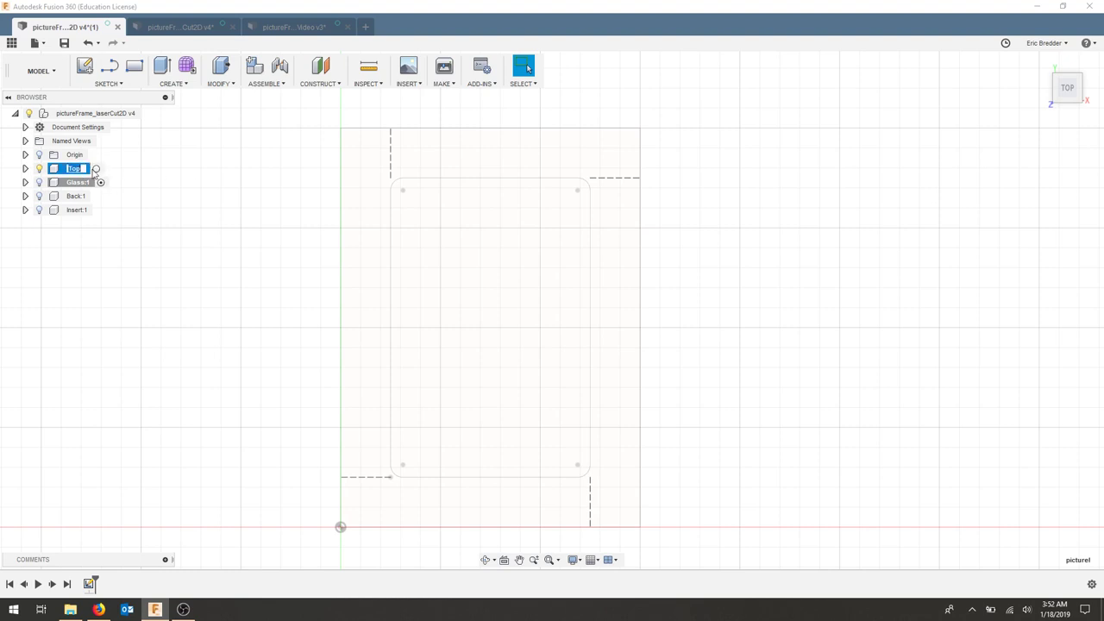
left_click(96, 170)
left_click(406, 415)
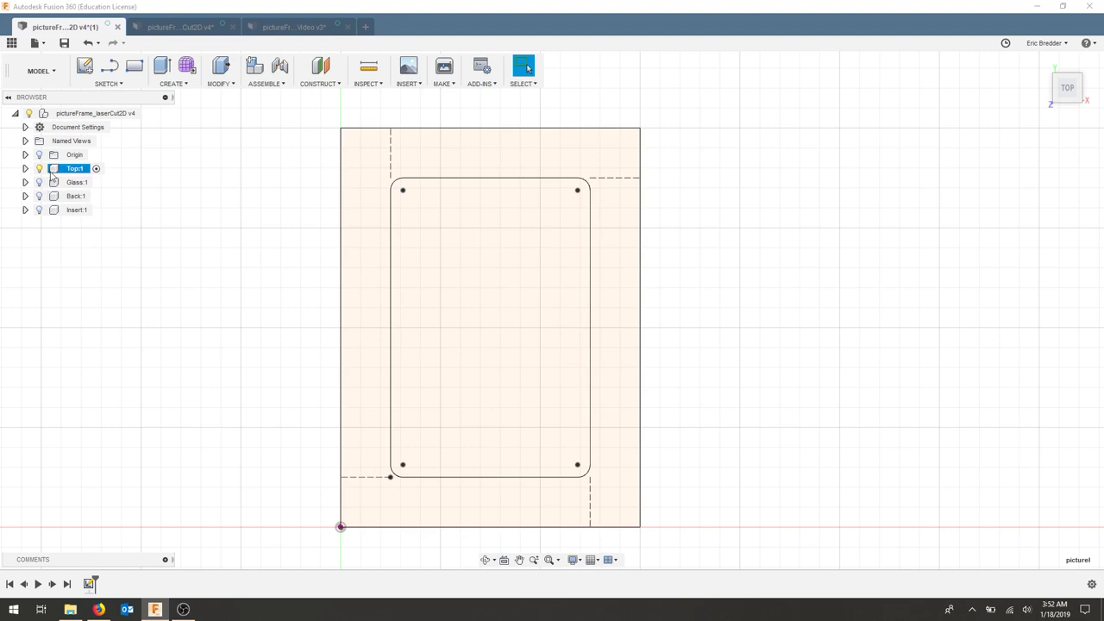
Step: Expand the Top component and open its Sketch1 for editing
left_click(25, 169)
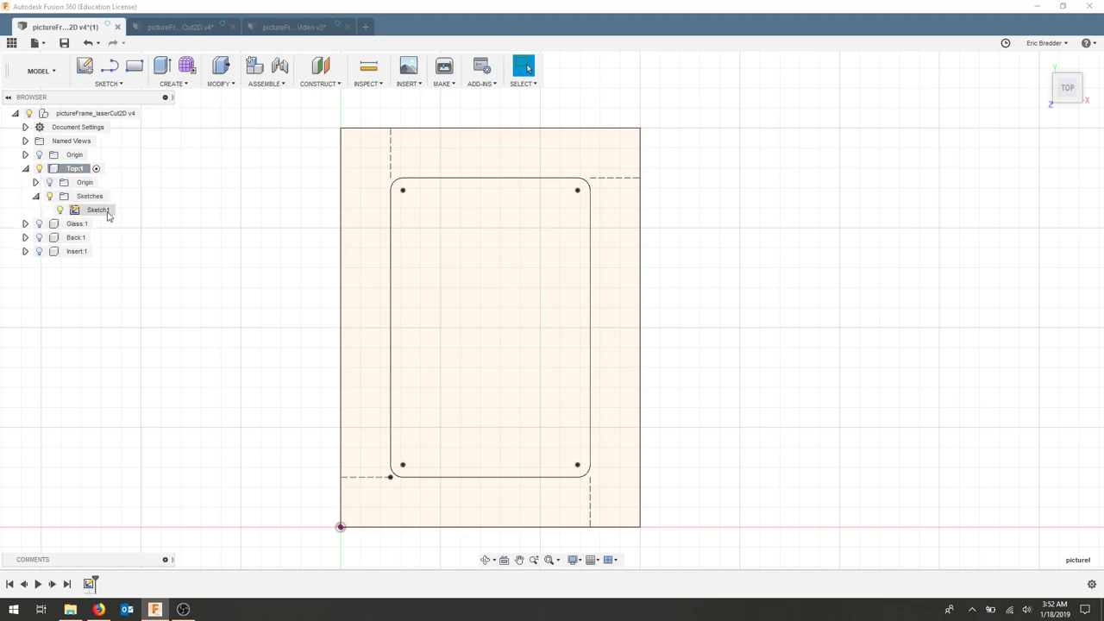
right_click(100, 211)
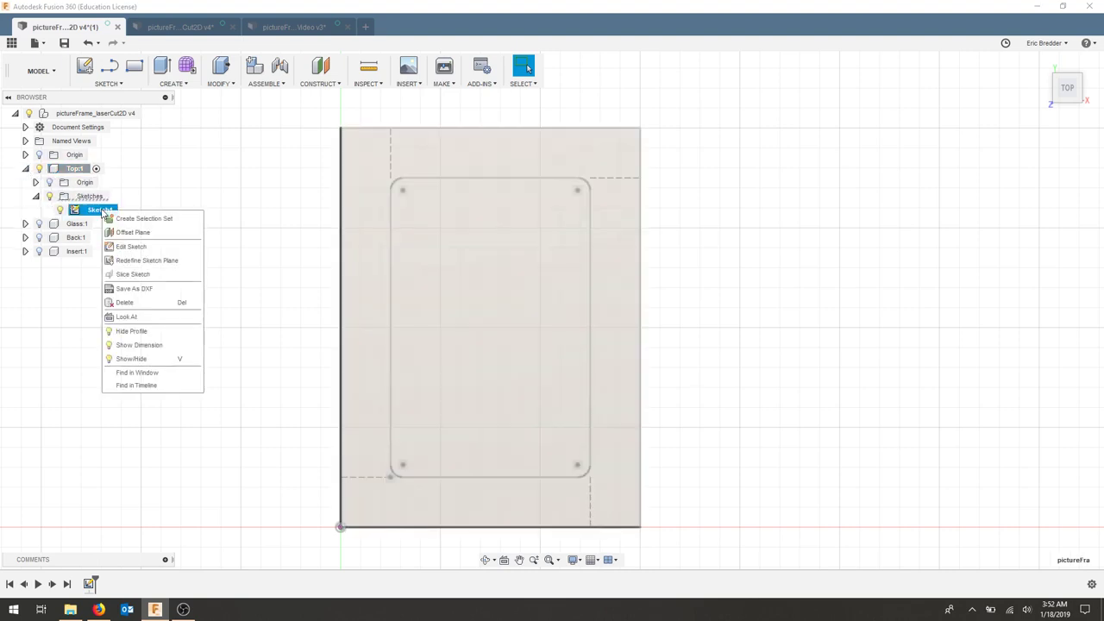
left_click(160, 248)
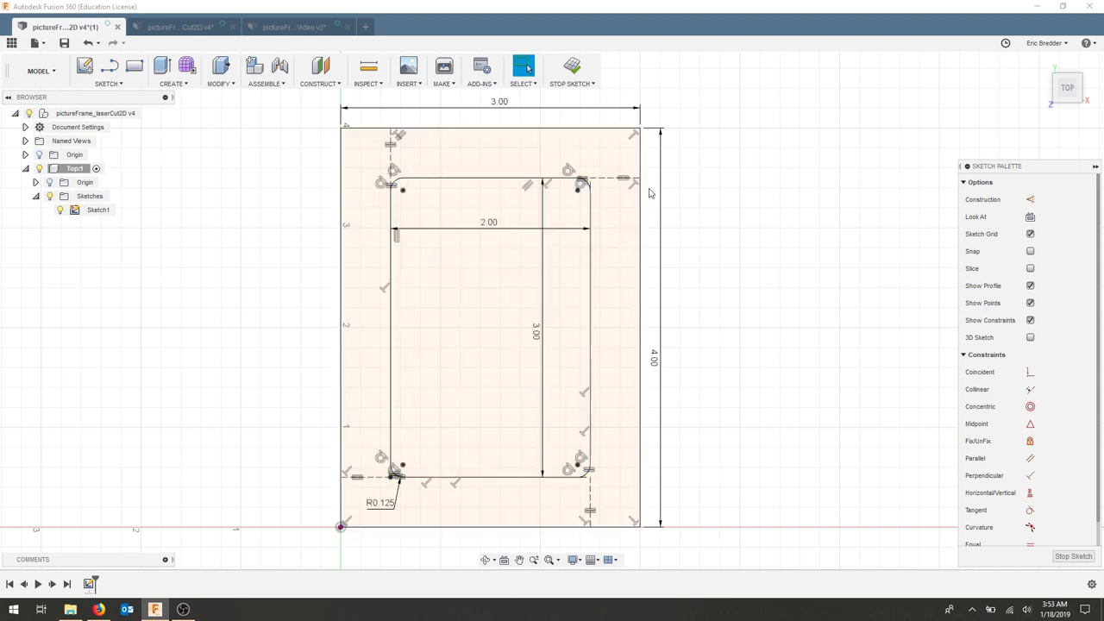
Step: Review the available sketch commands and highlight the profile between the Top's outer rectangle and rounded inner opening
left_click(108, 83)
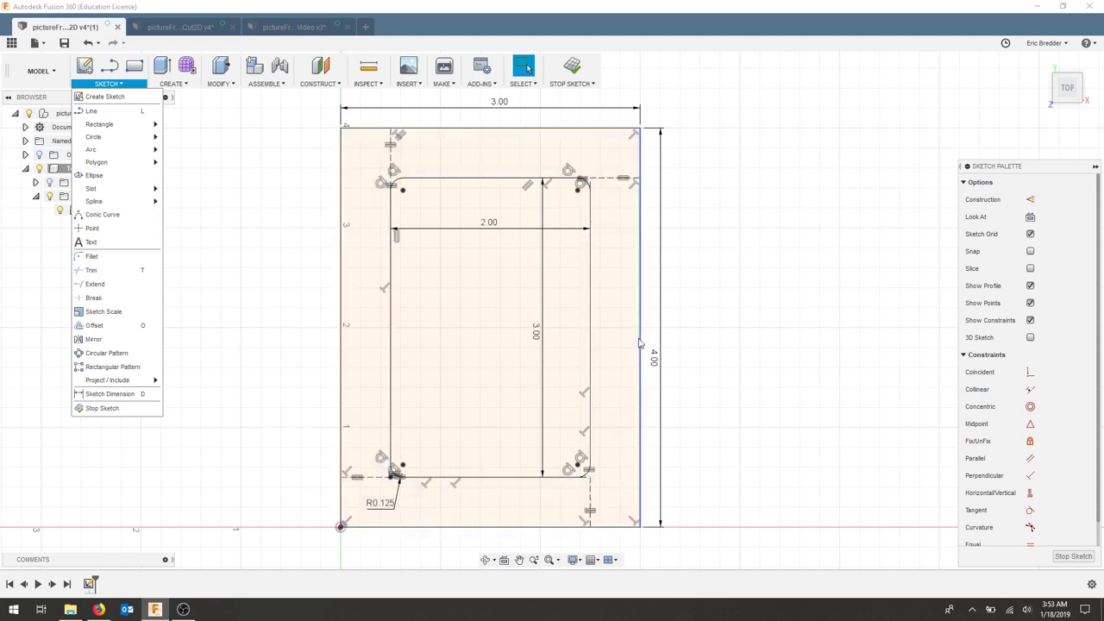
left_click(759, 347)
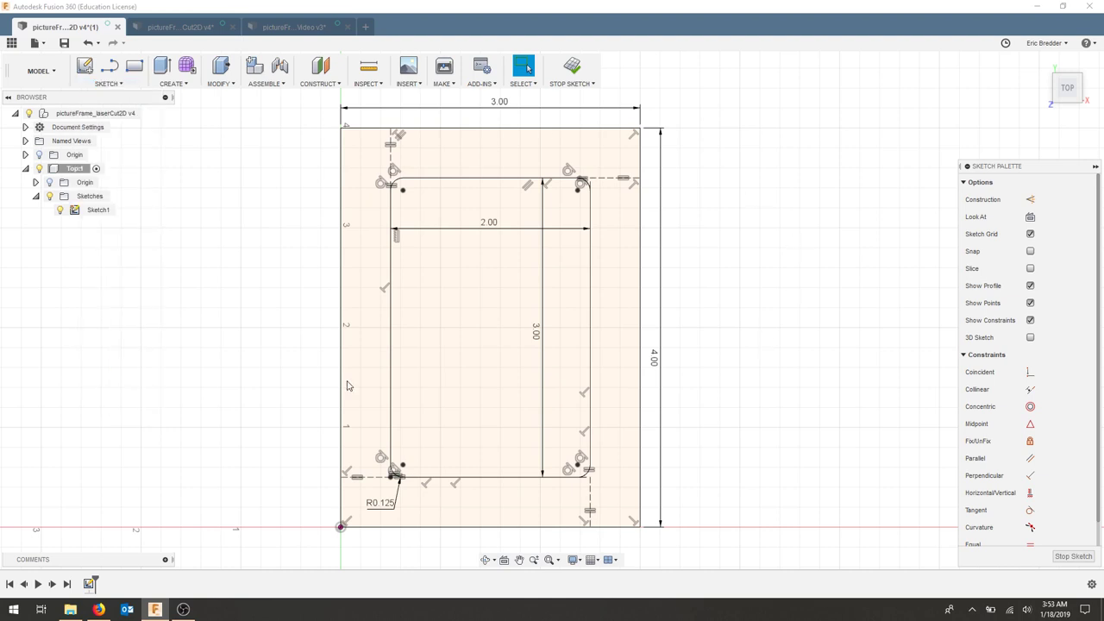
left_click(602, 422)
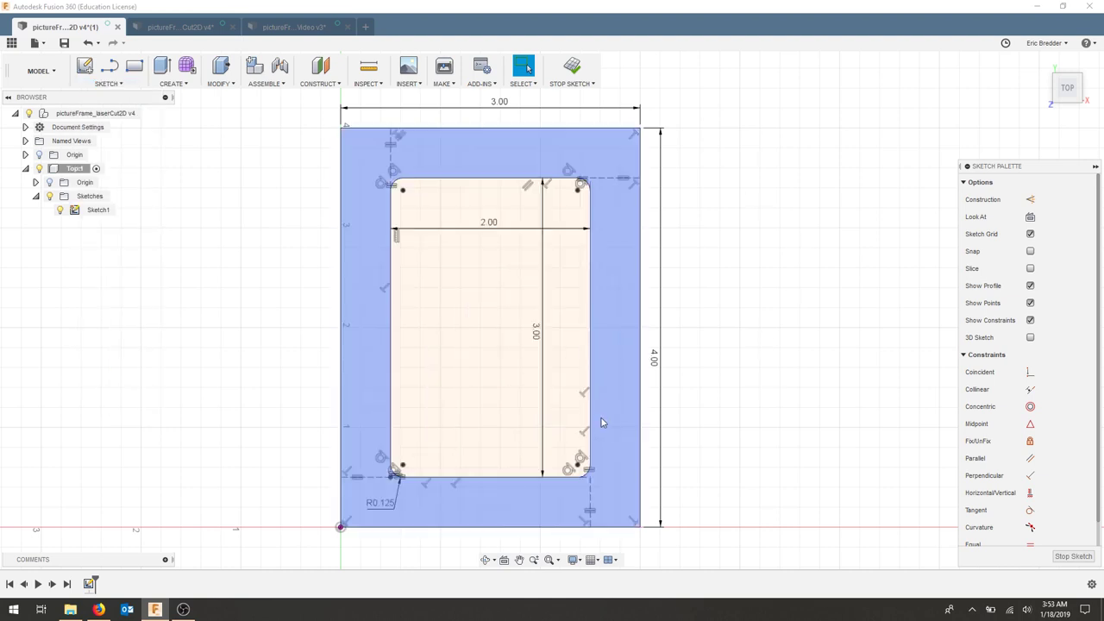
Step: Highlight the rounded inner profile of the Top sketch for inspection, with nothing left selected
left_click(199, 350)
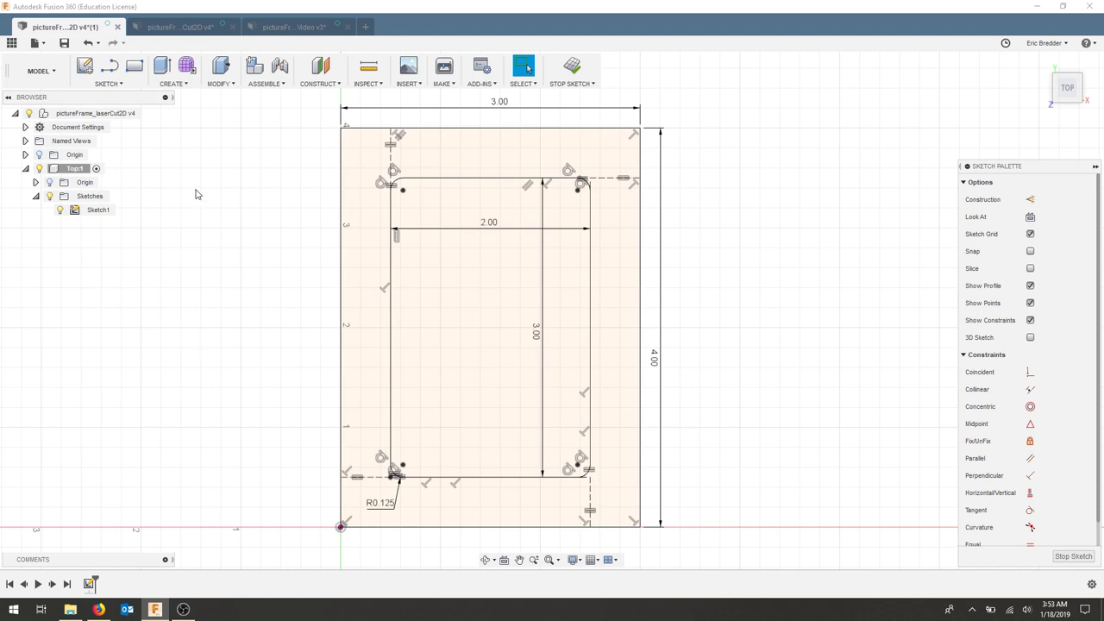
left_click(512, 299)
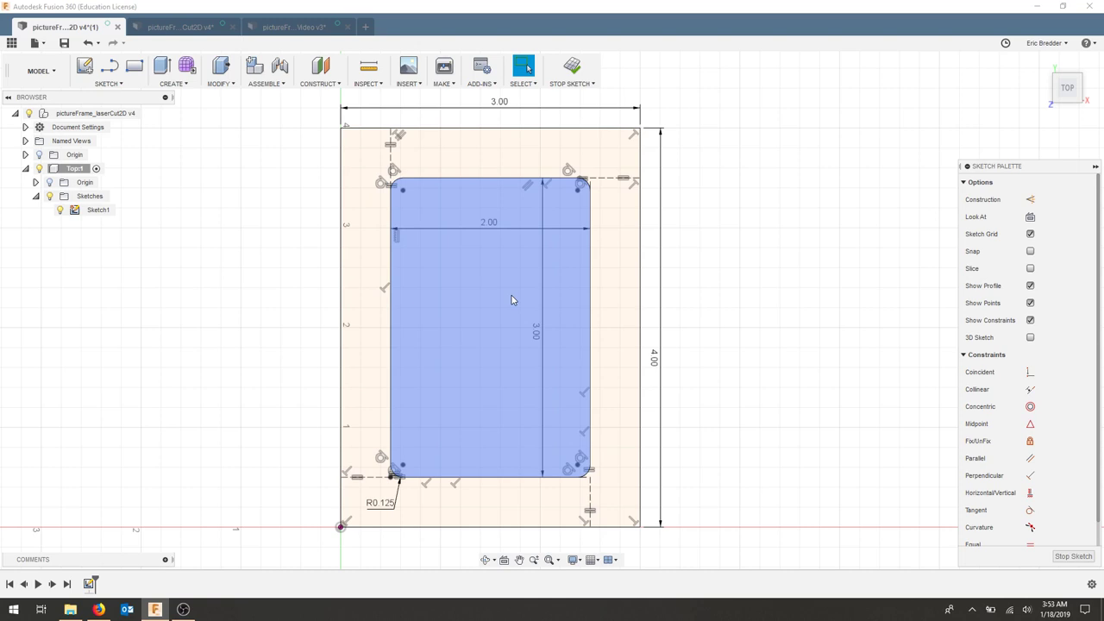
left_click(326, 302)
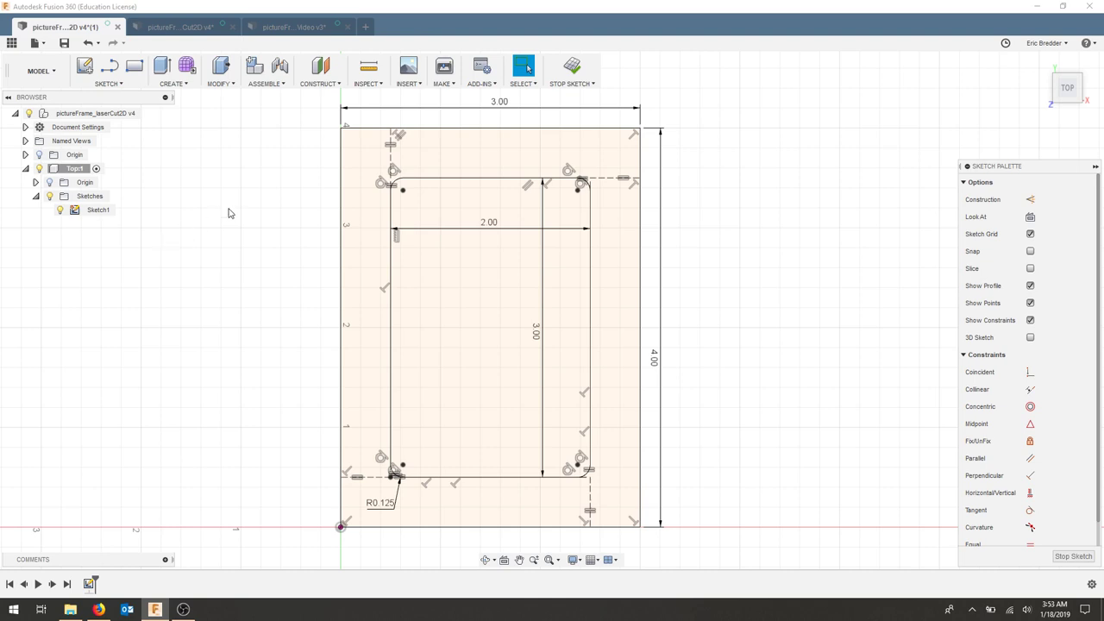
Step: In the 3D laser-cut frame design, show the Back, Glass and Top components with the Insert and inspect the assembly from both sides
left_click(195, 27)
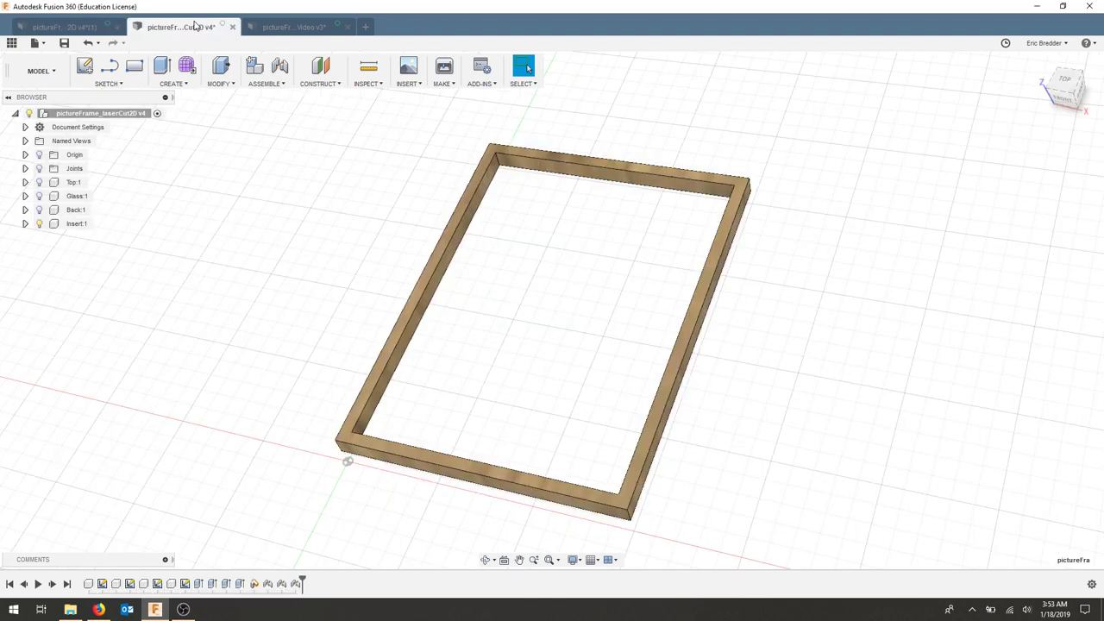
left_click(39, 210)
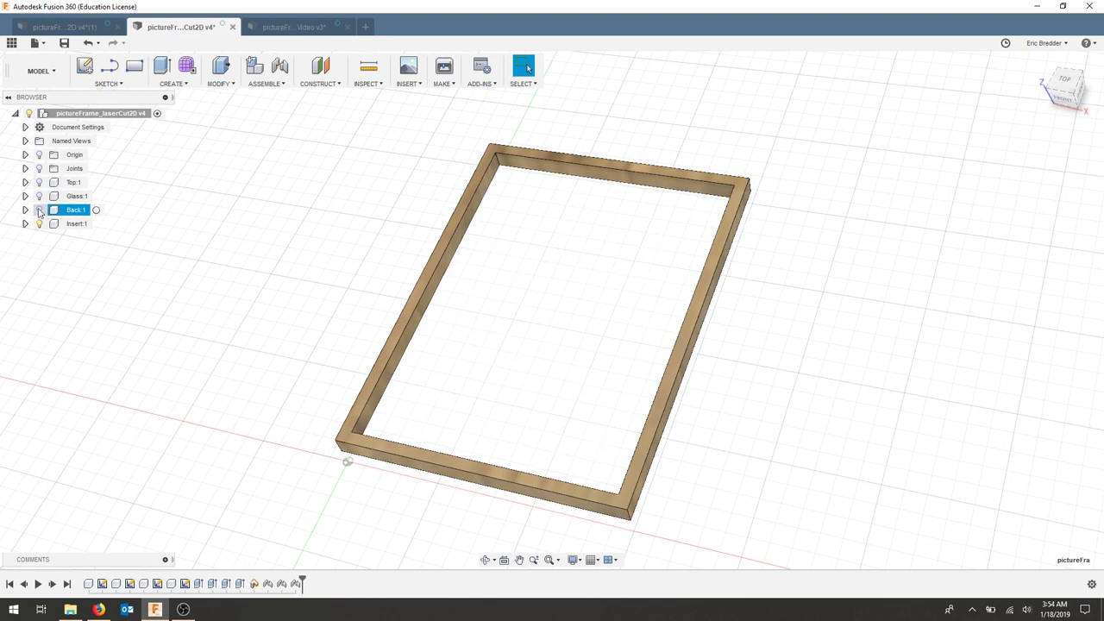
left_click(39, 196)
left_click(39, 182)
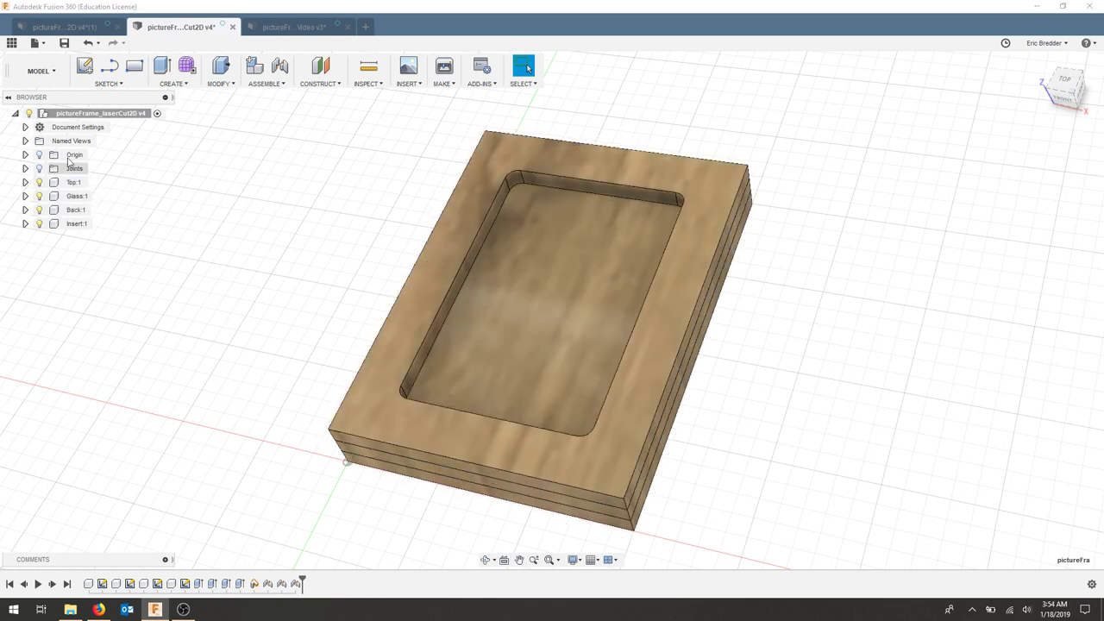
mouse_move(821, 339)
middle_mouse_down("shift")
mouse_move(640, 320)
mouse_move(614, 280)
mouse_move(631, 267)
mouse_move(560, 342)
middle_mouse_up("shift")
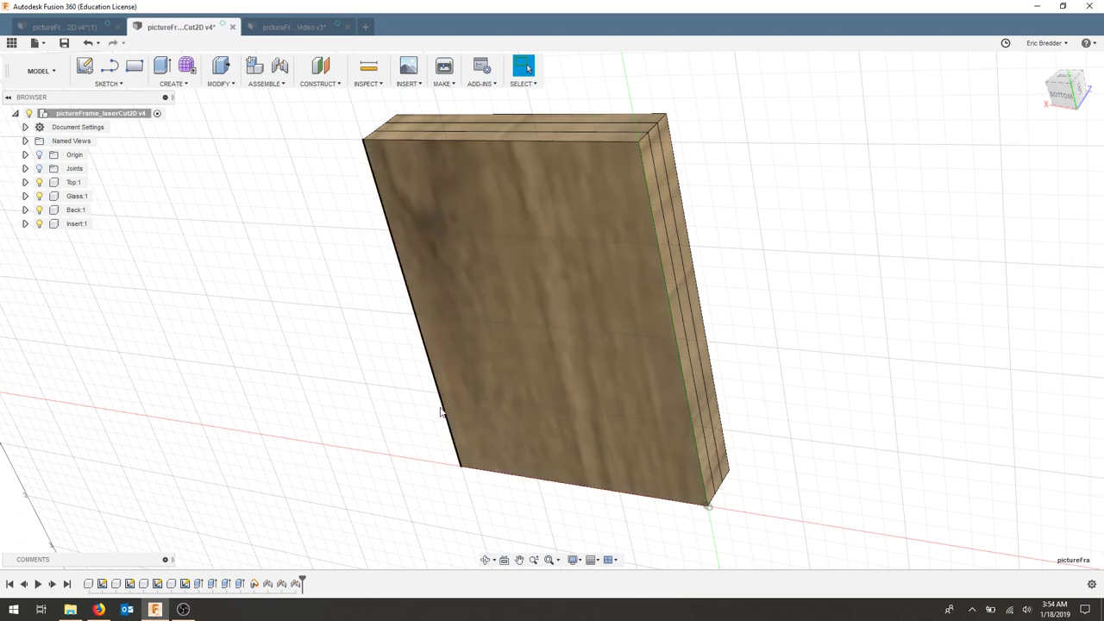
middle_click_drag(419, 316, 552, 364, "shift")
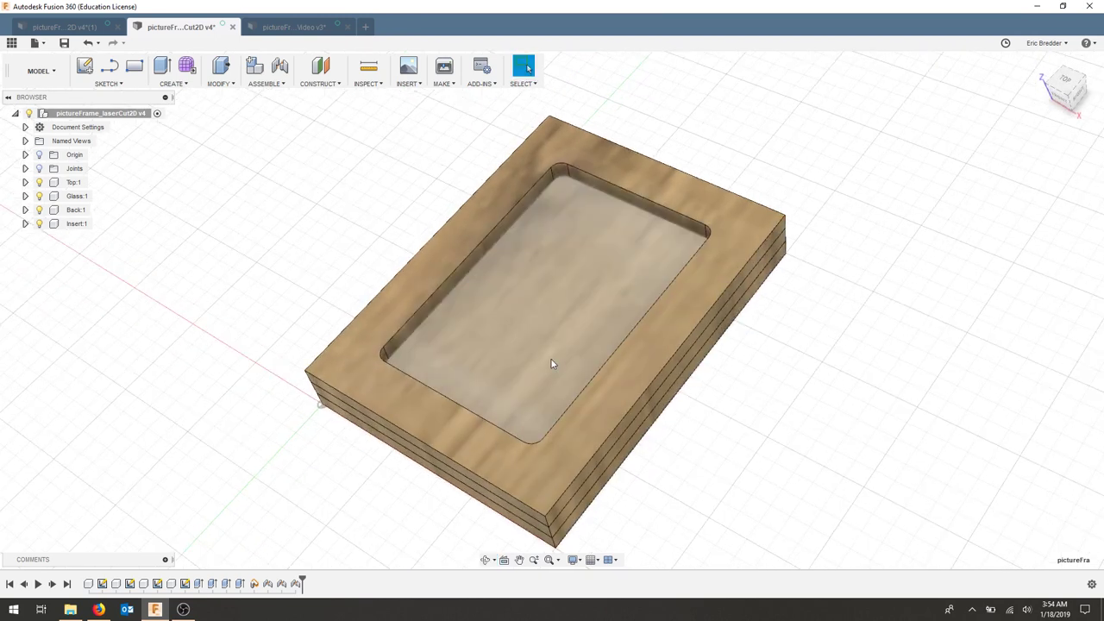
Step: Return to the 2D copy's Top sketch, clear the profile selection and compare the sketch with the assembled 3D frame
left_click(71, 26)
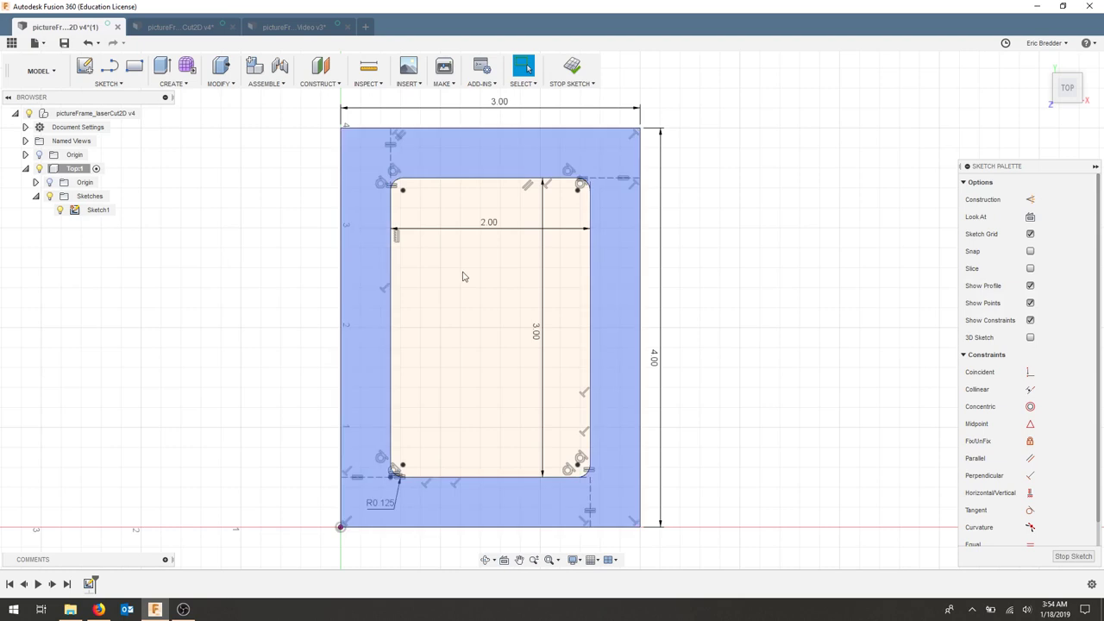
left_click(454, 318)
key("Escape")
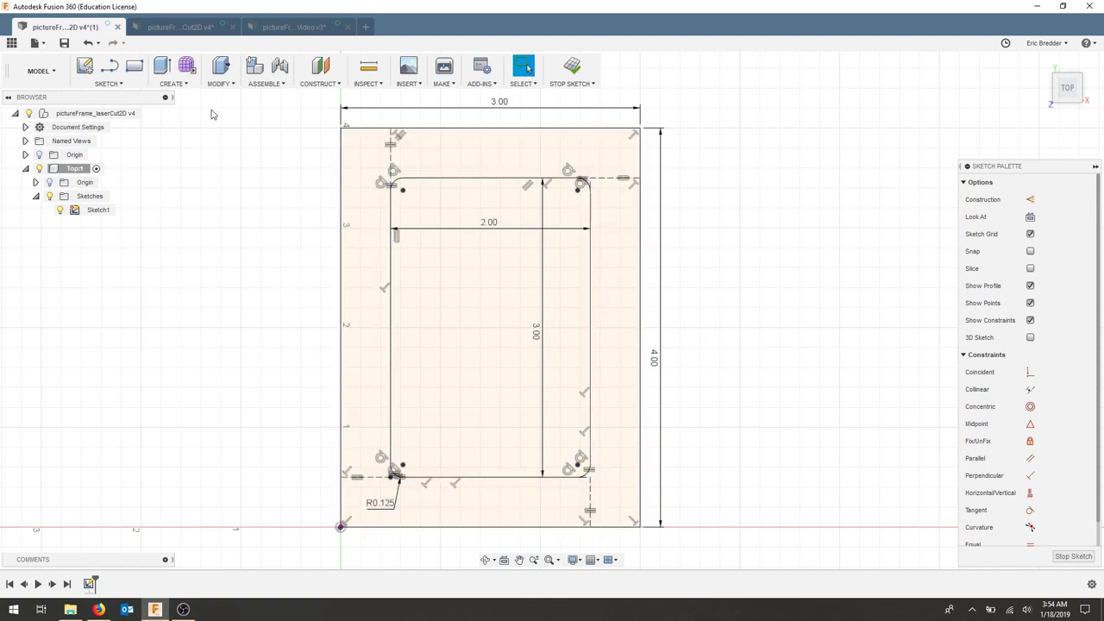
left_click(188, 27)
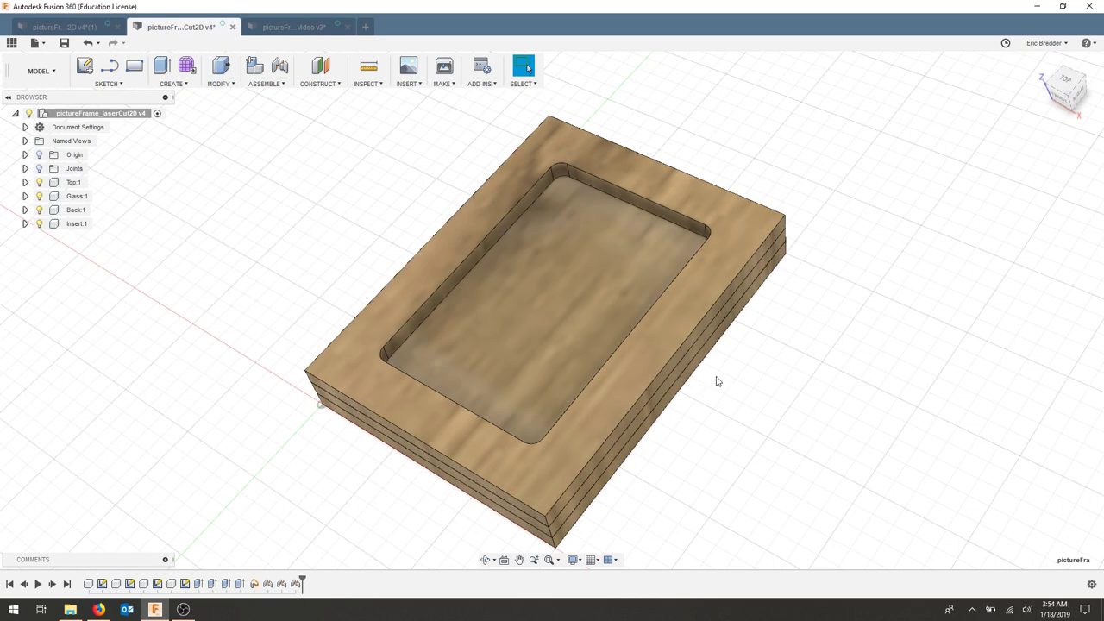
left_click(64, 27)
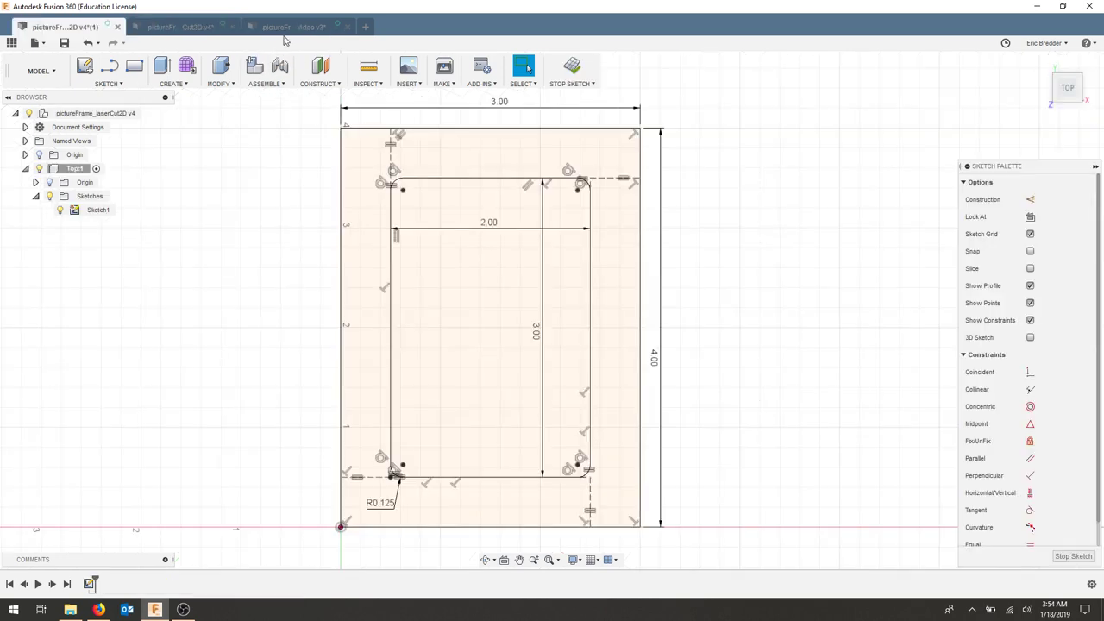